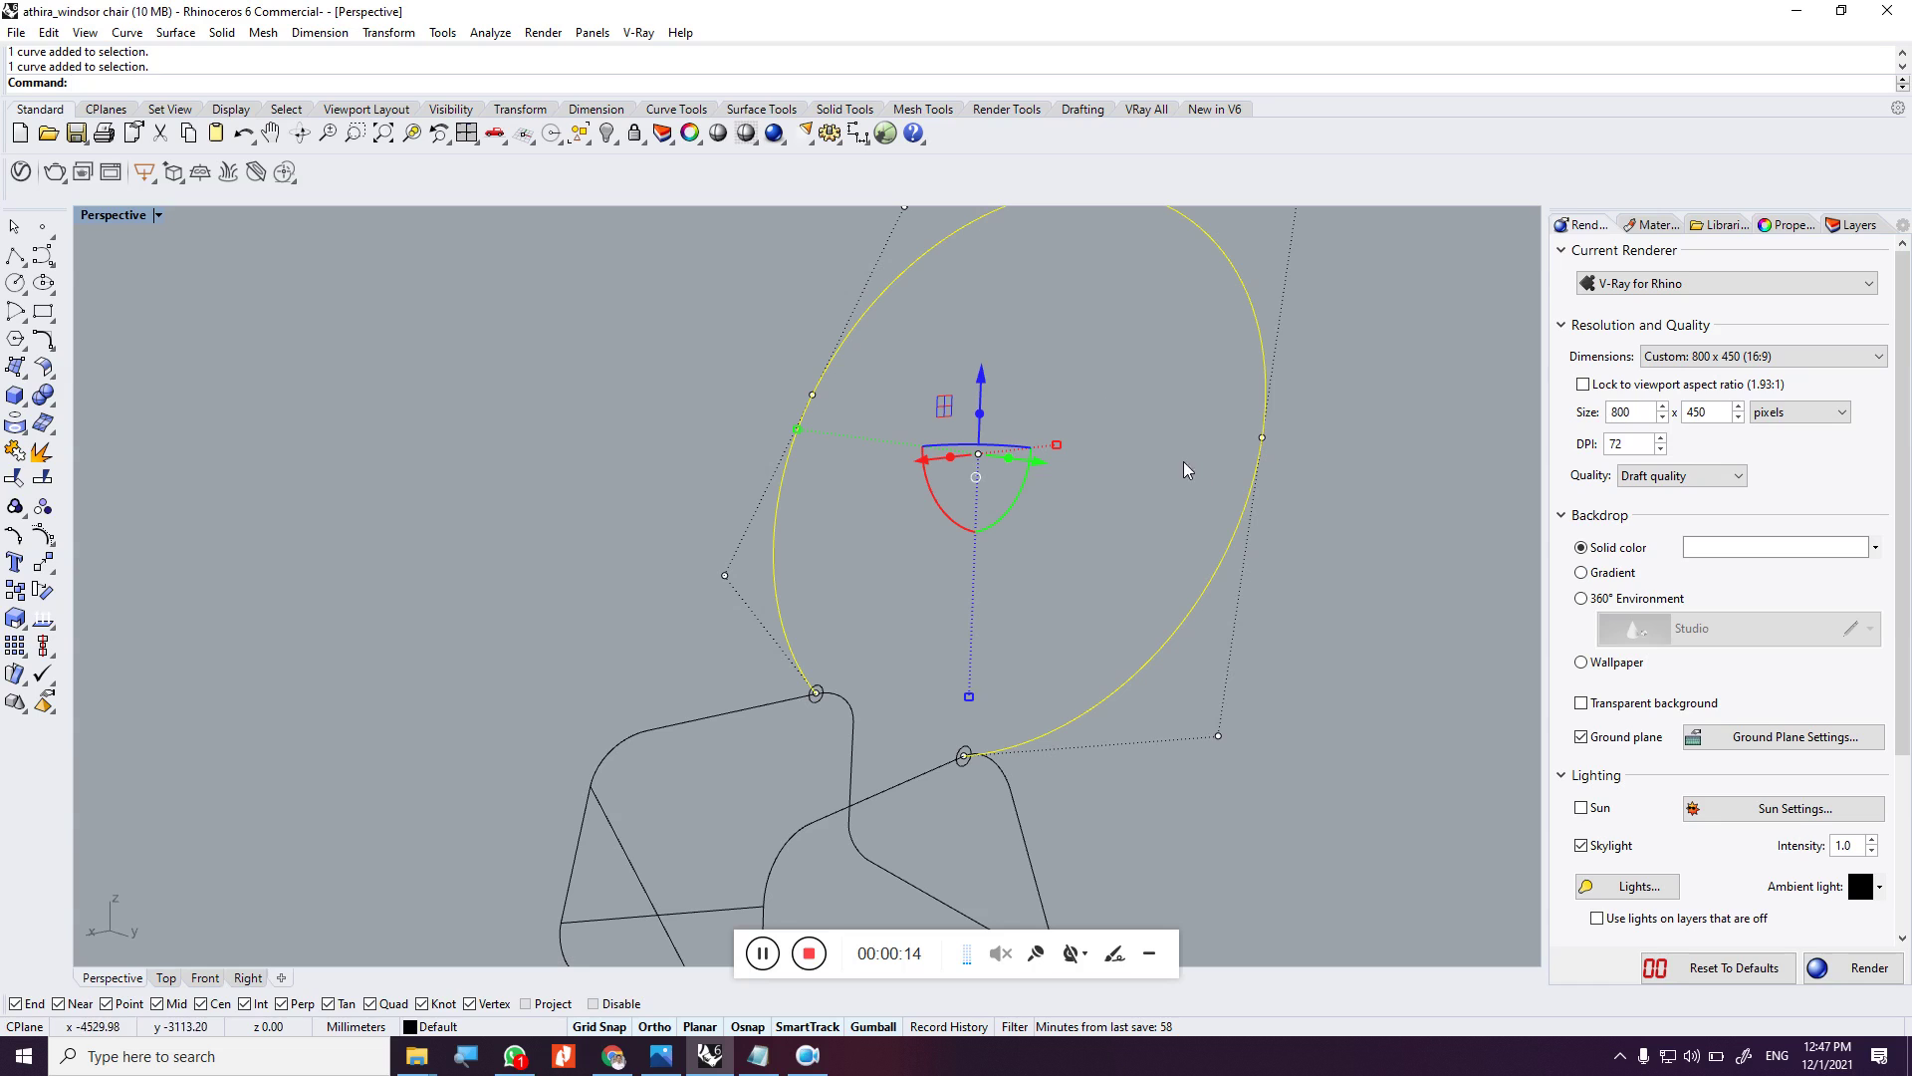
Lock the large backrest hoop curve
left_click(926, 346)
left_click(809, 409)
left_click(635, 133)
Unlock the backrest hoop curve and bring back the hidden tube surfaces of the chair frame
left_click(617, 142)
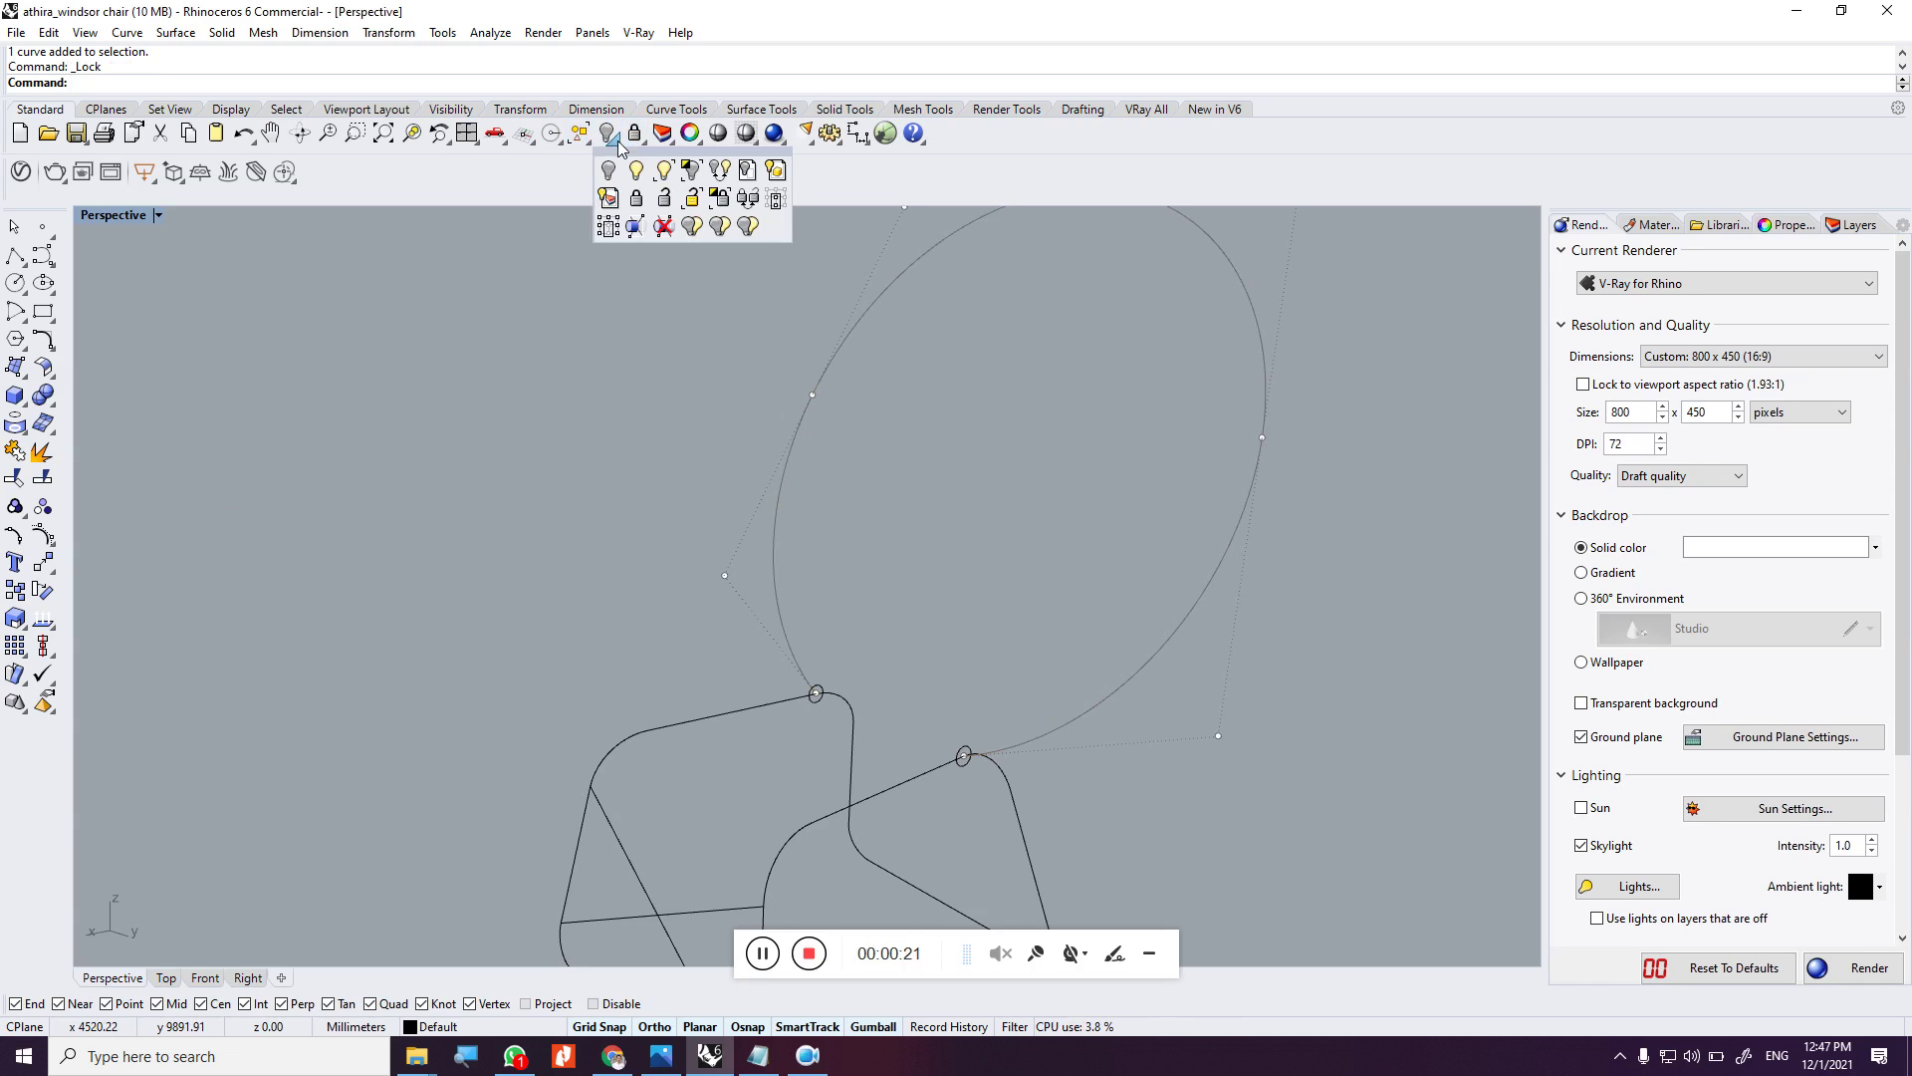
right_click(635, 201)
right_click_drag(672, 257, 1006, 319)
Isolate the backrest hoop tube by hiding every other object in the model
left_click(1134, 434)
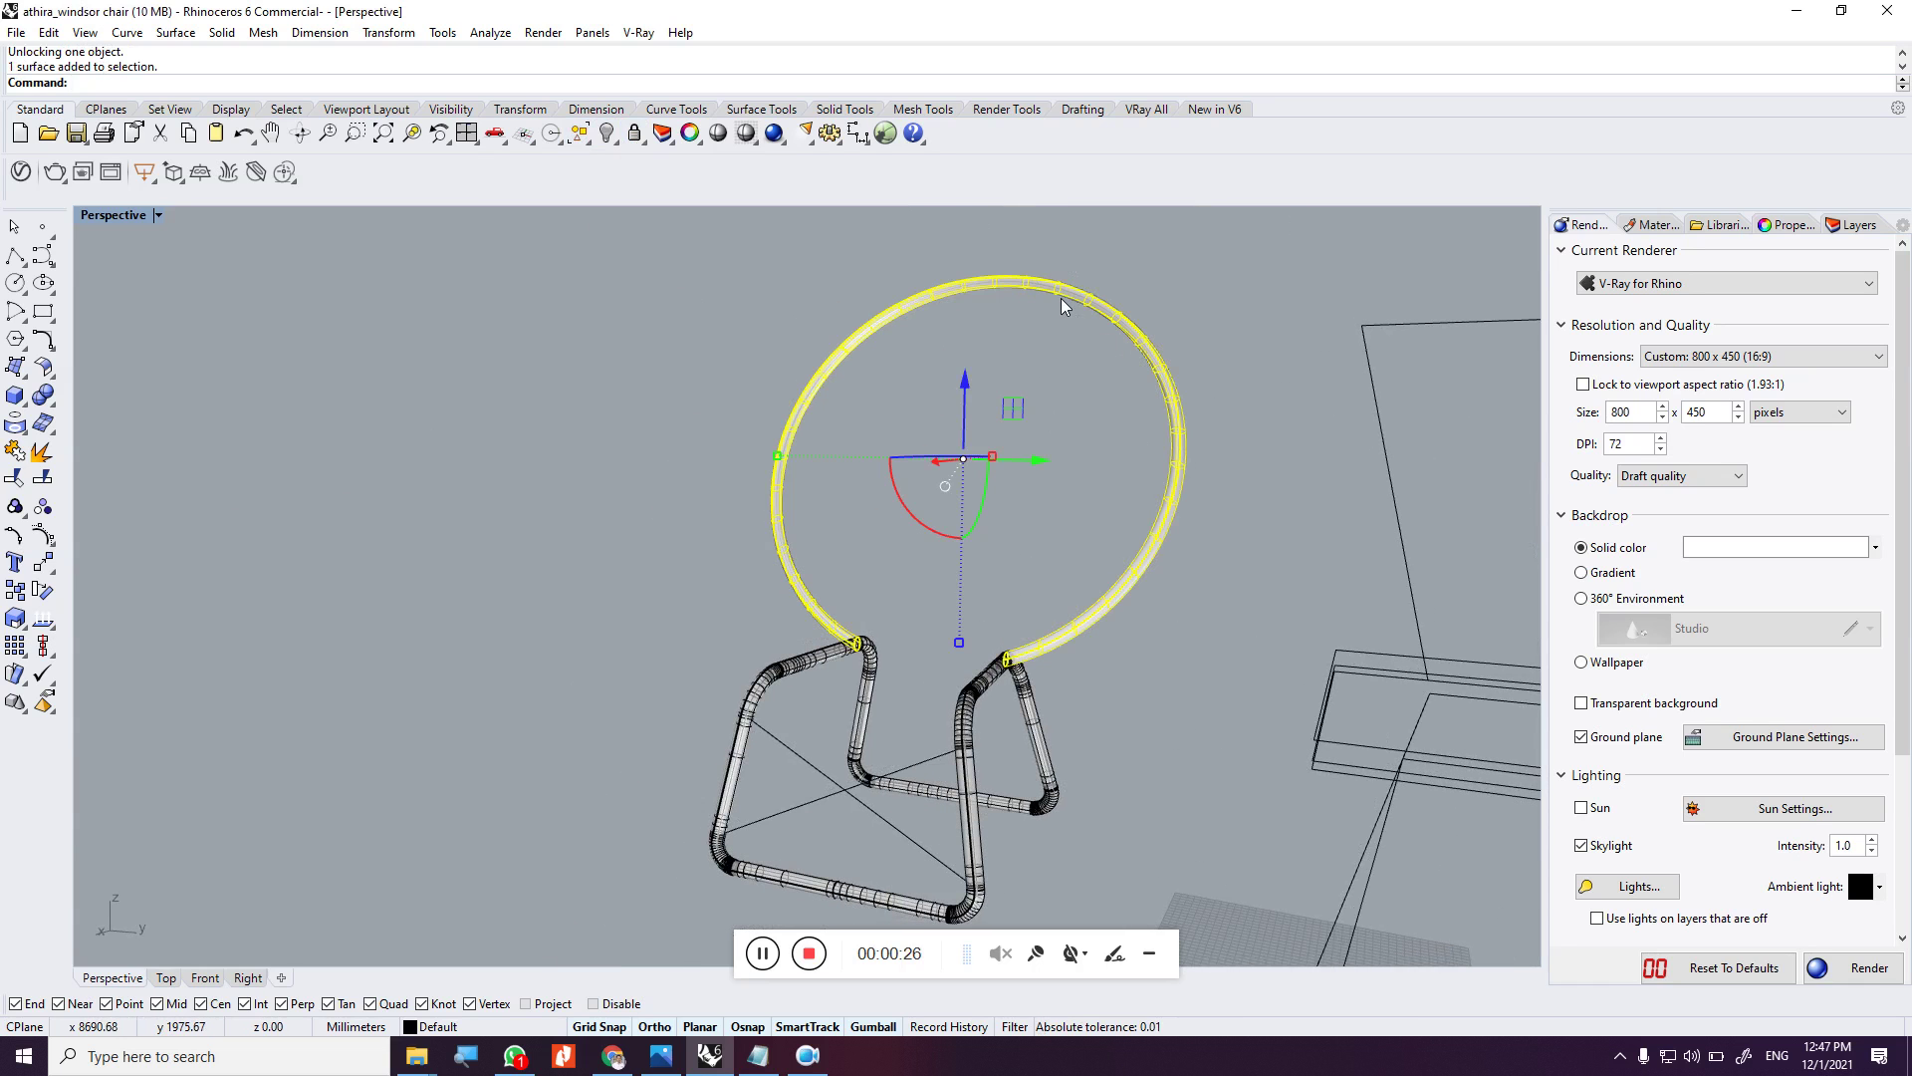
scroll(1061, 295, "up", 4)
scroll(917, 338, "down", 4)
scroll(919, 331, "up", 4)
scroll(920, 331, "down", 3)
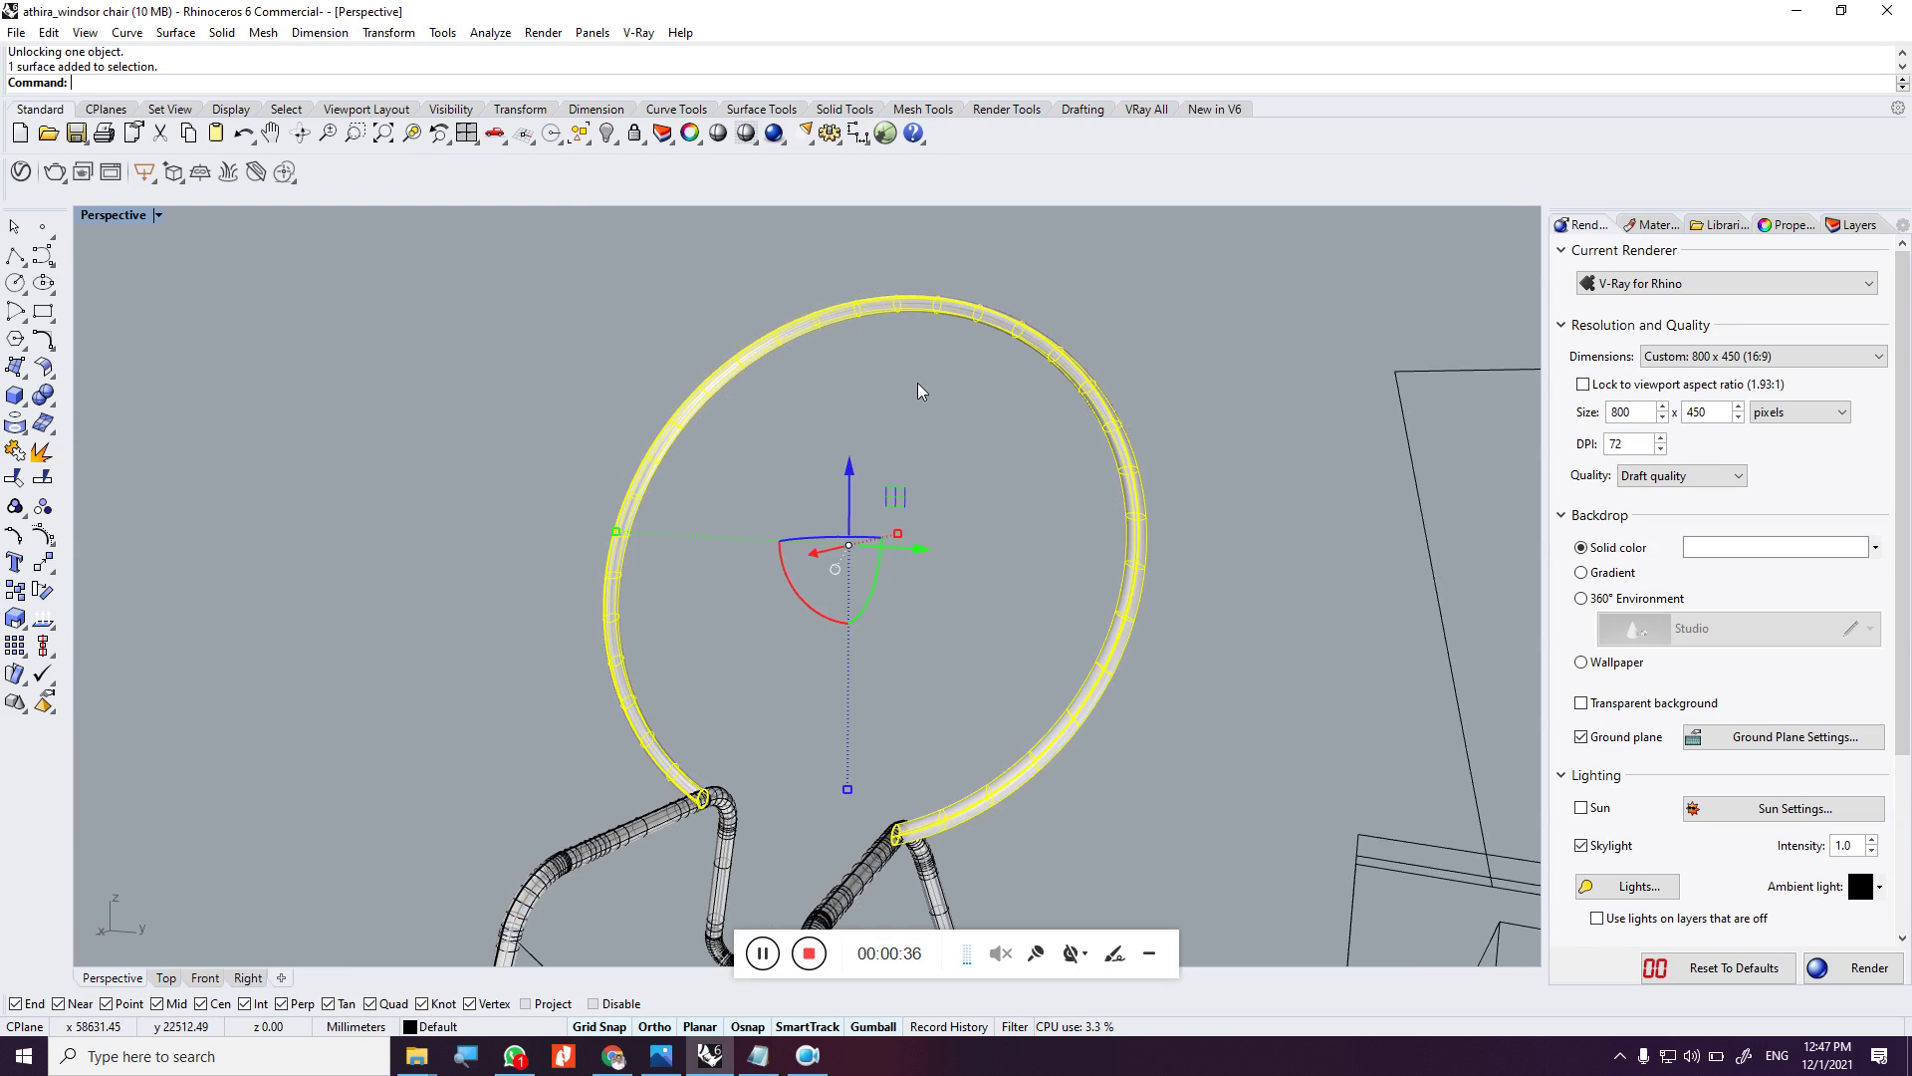
left_click(893, 307)
left_click(956, 349)
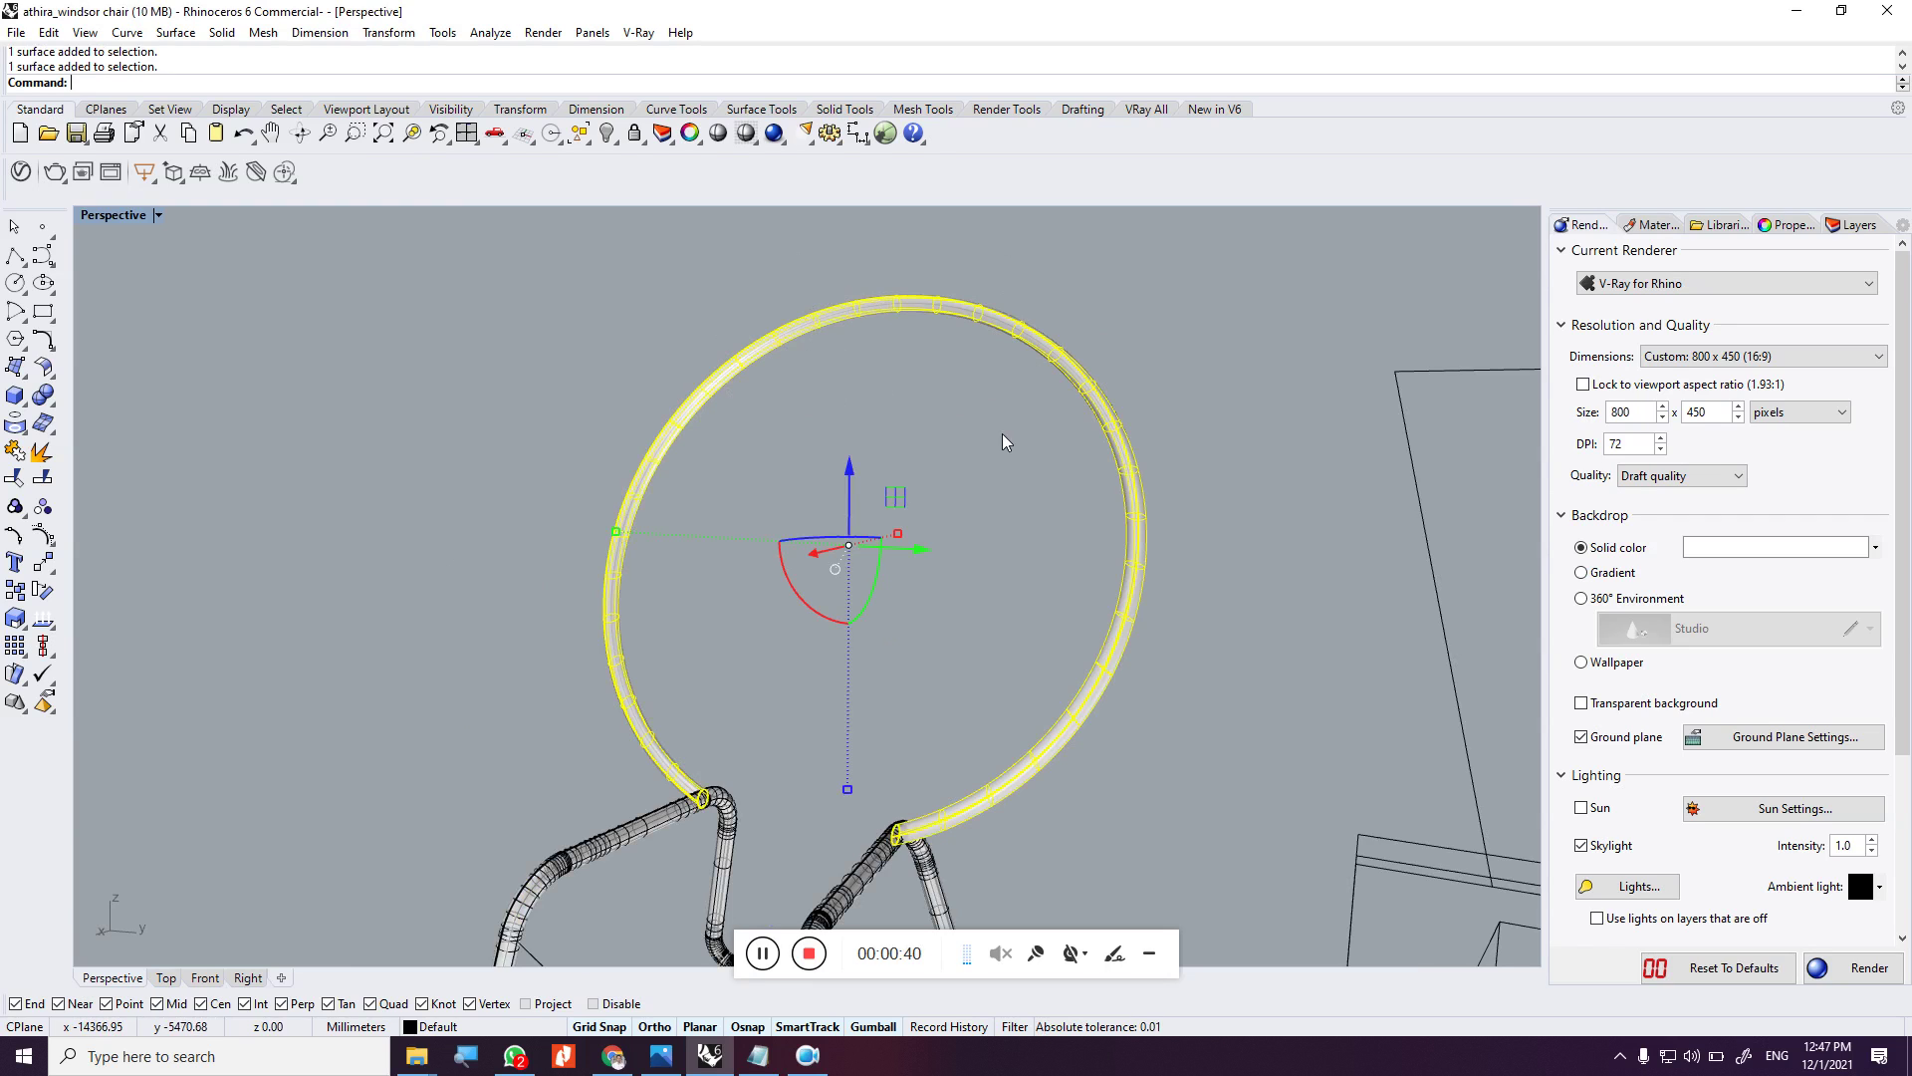
key("ctrl+a")
left_click(902, 315, "ctrl")
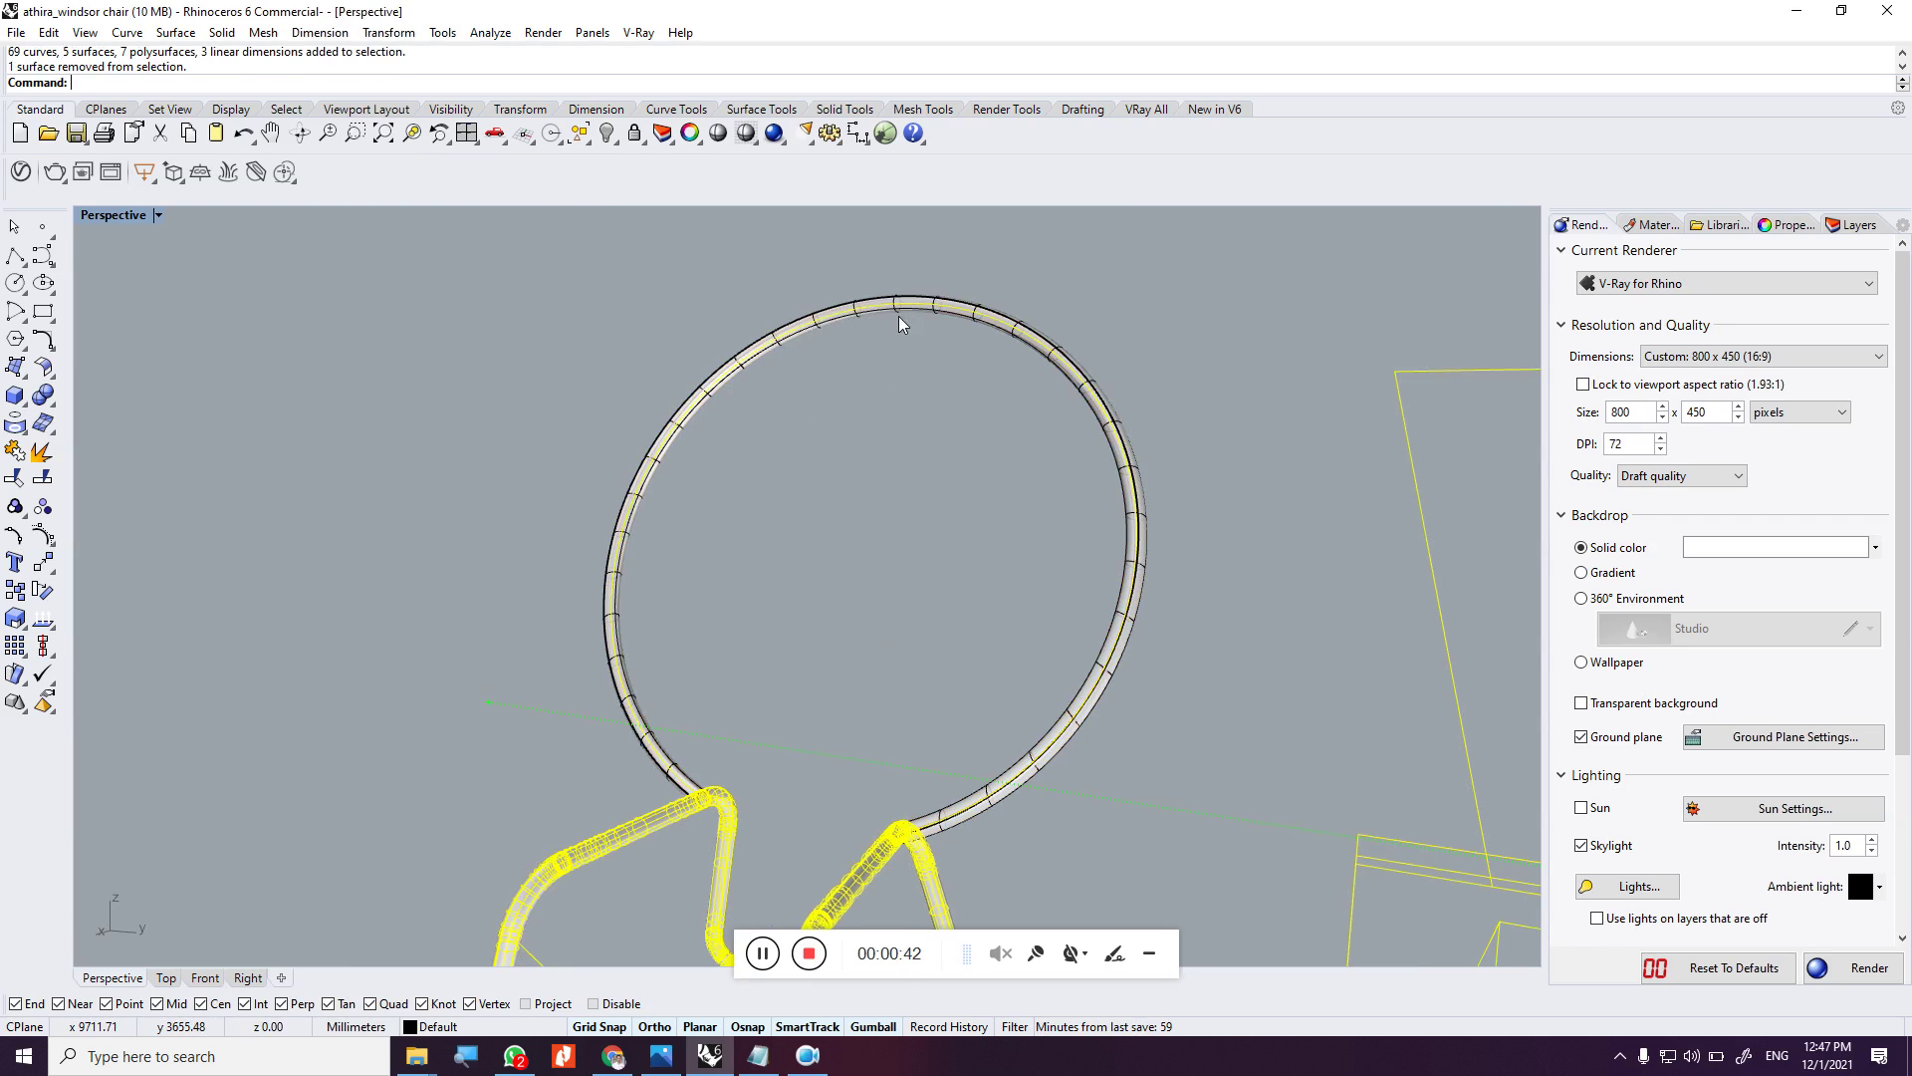
key("ctrl+h")
Copy the hoop tube to a free spot beside the original and delete the surplus copy
left_click(743, 365)
left_click(14, 450)
left_click(577, 785)
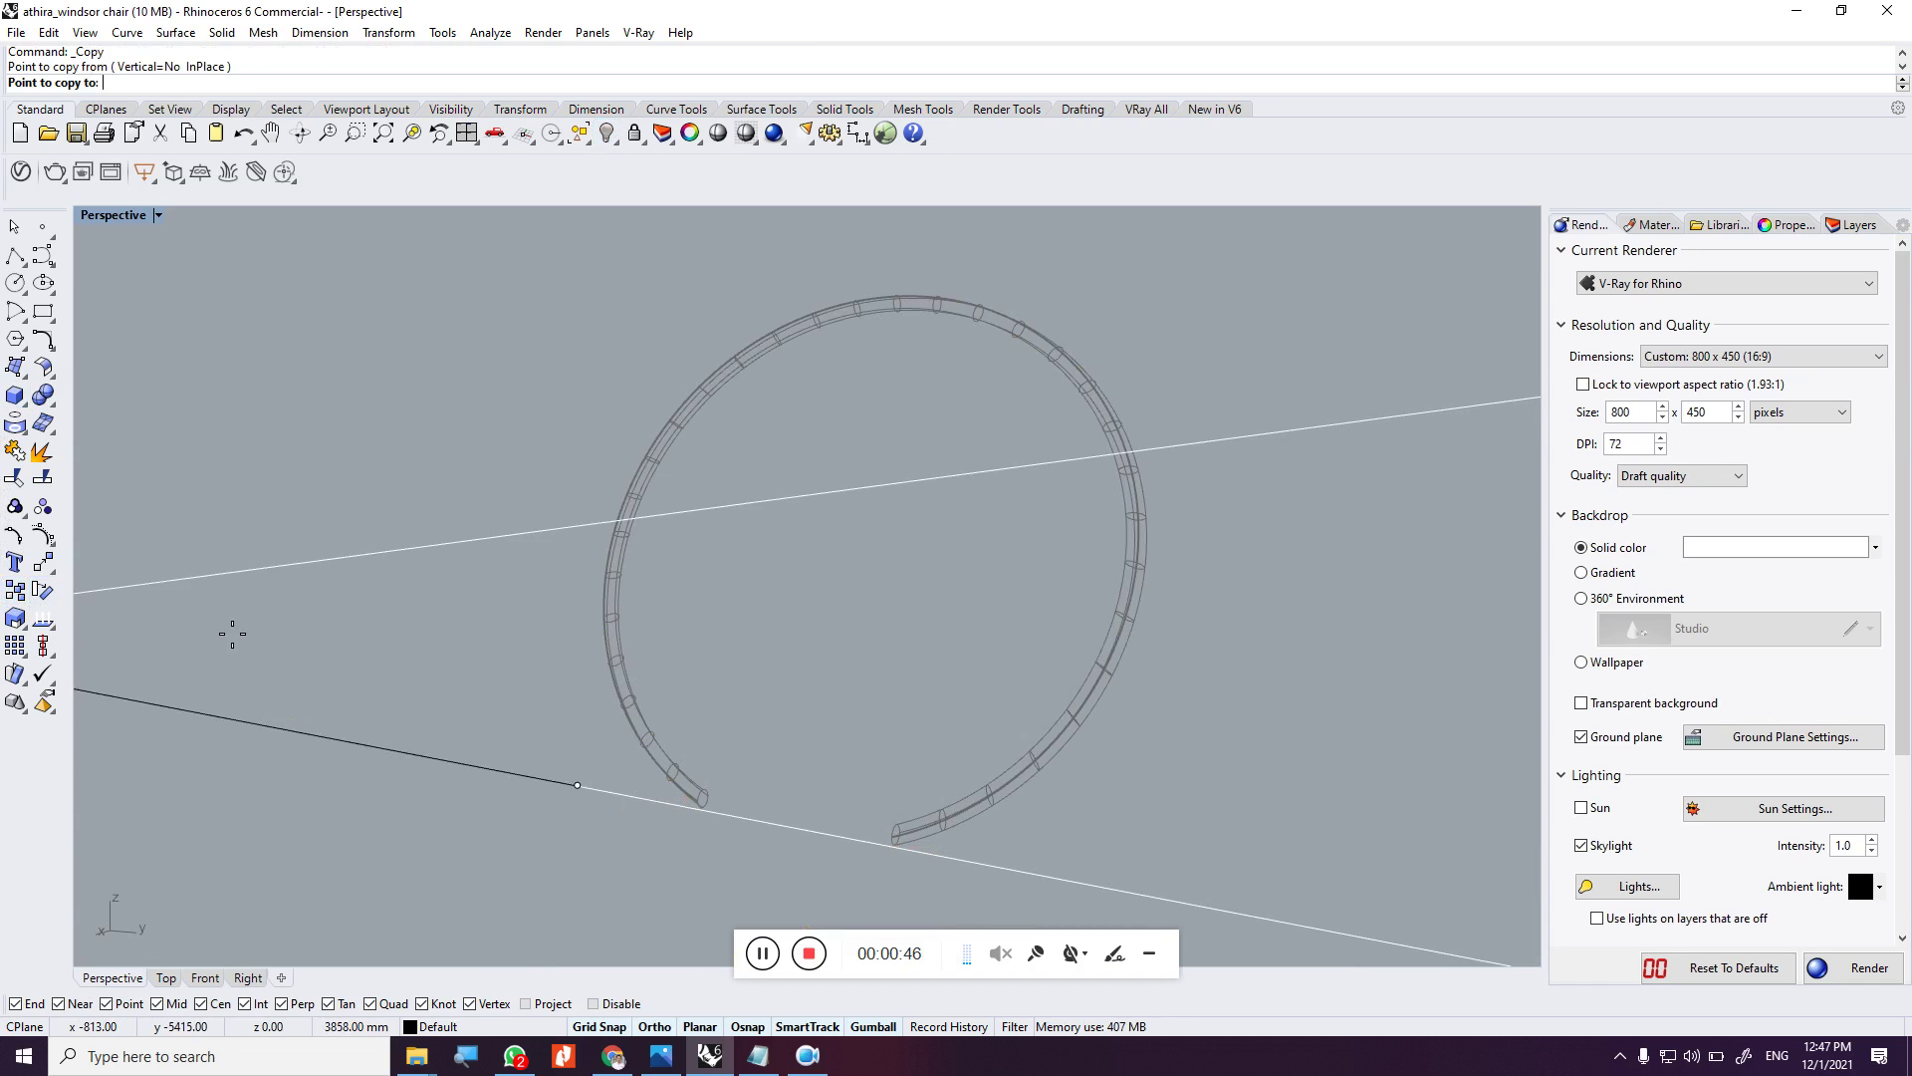
left_click(426, 700)
left_click(332, 622)
key("Return")
scroll(544, 690, "down", 3)
left_click(560, 520)
key("Delete")
Select the copied hoop and change to the four-viewport layout with the hoop enlarged in the Right view
left_click(487, 563)
scroll(402, 576, "up", 3)
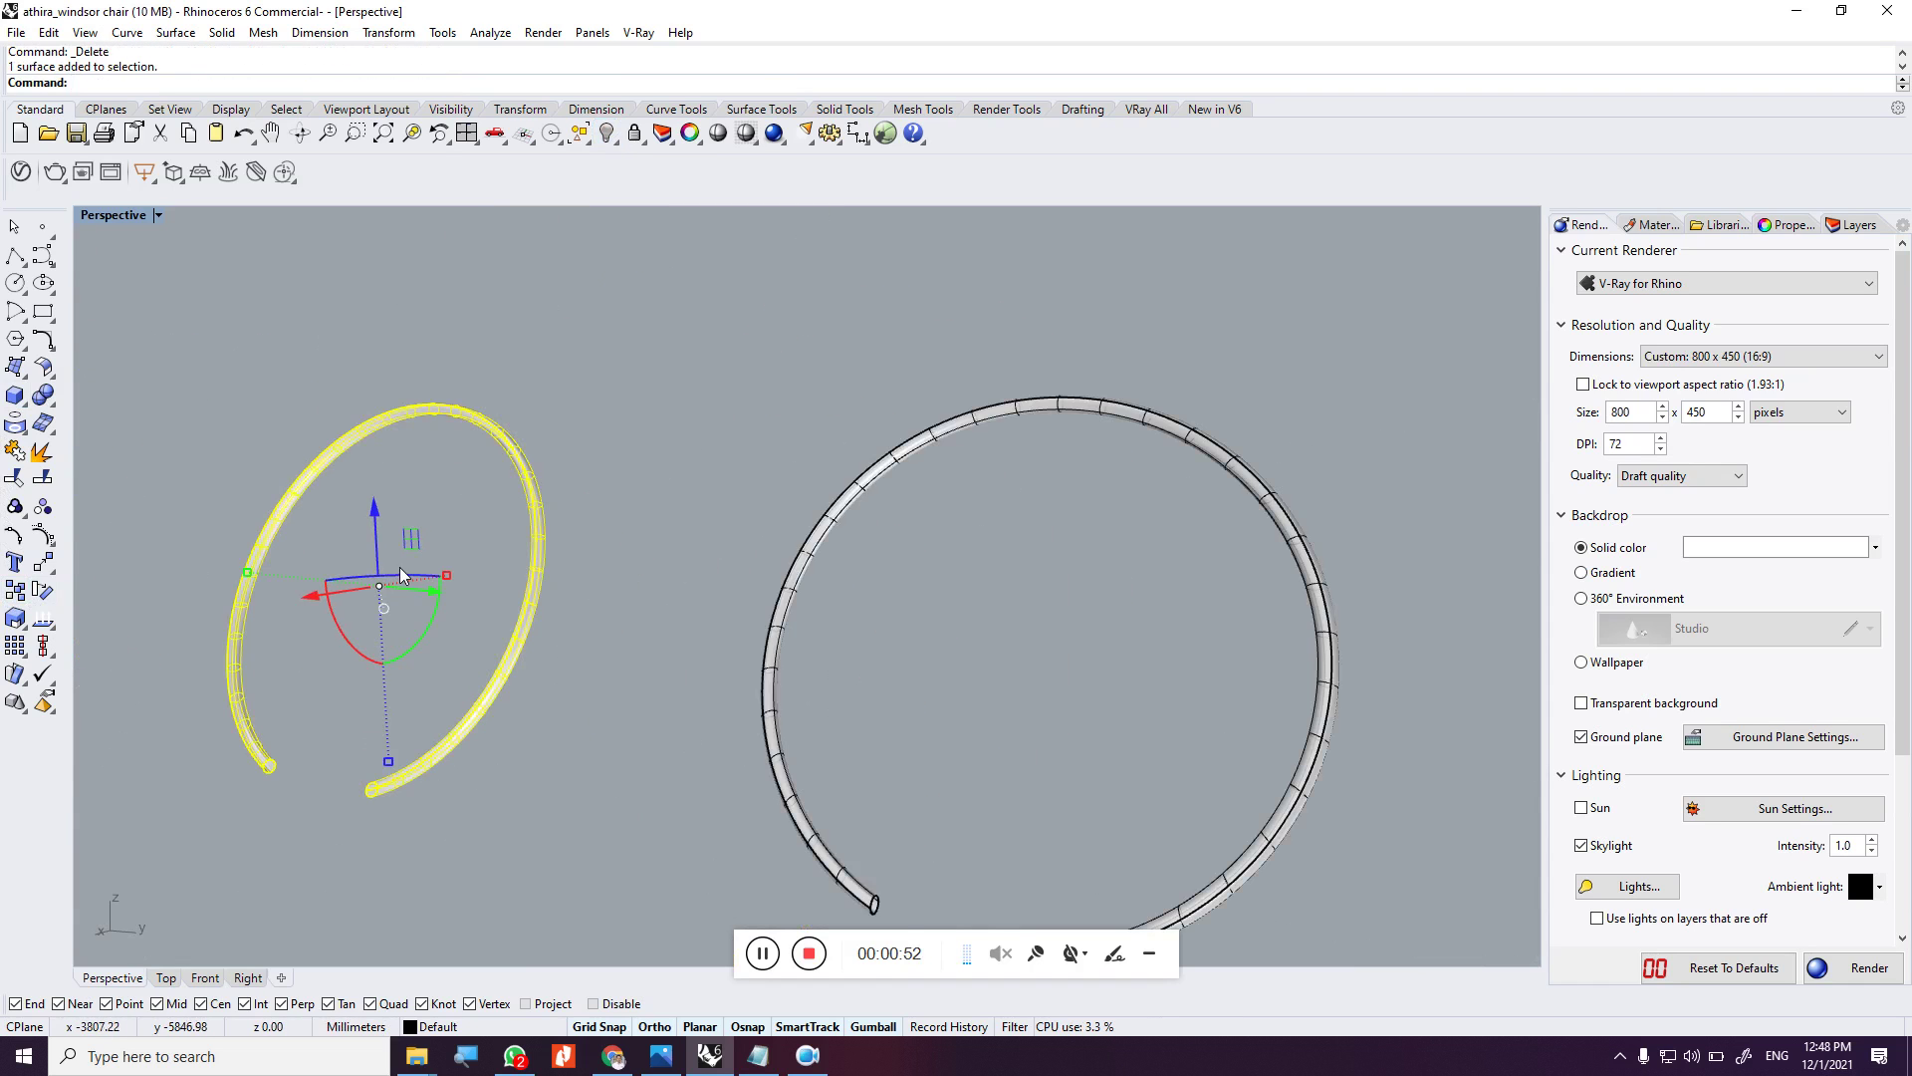
double_click(118, 215)
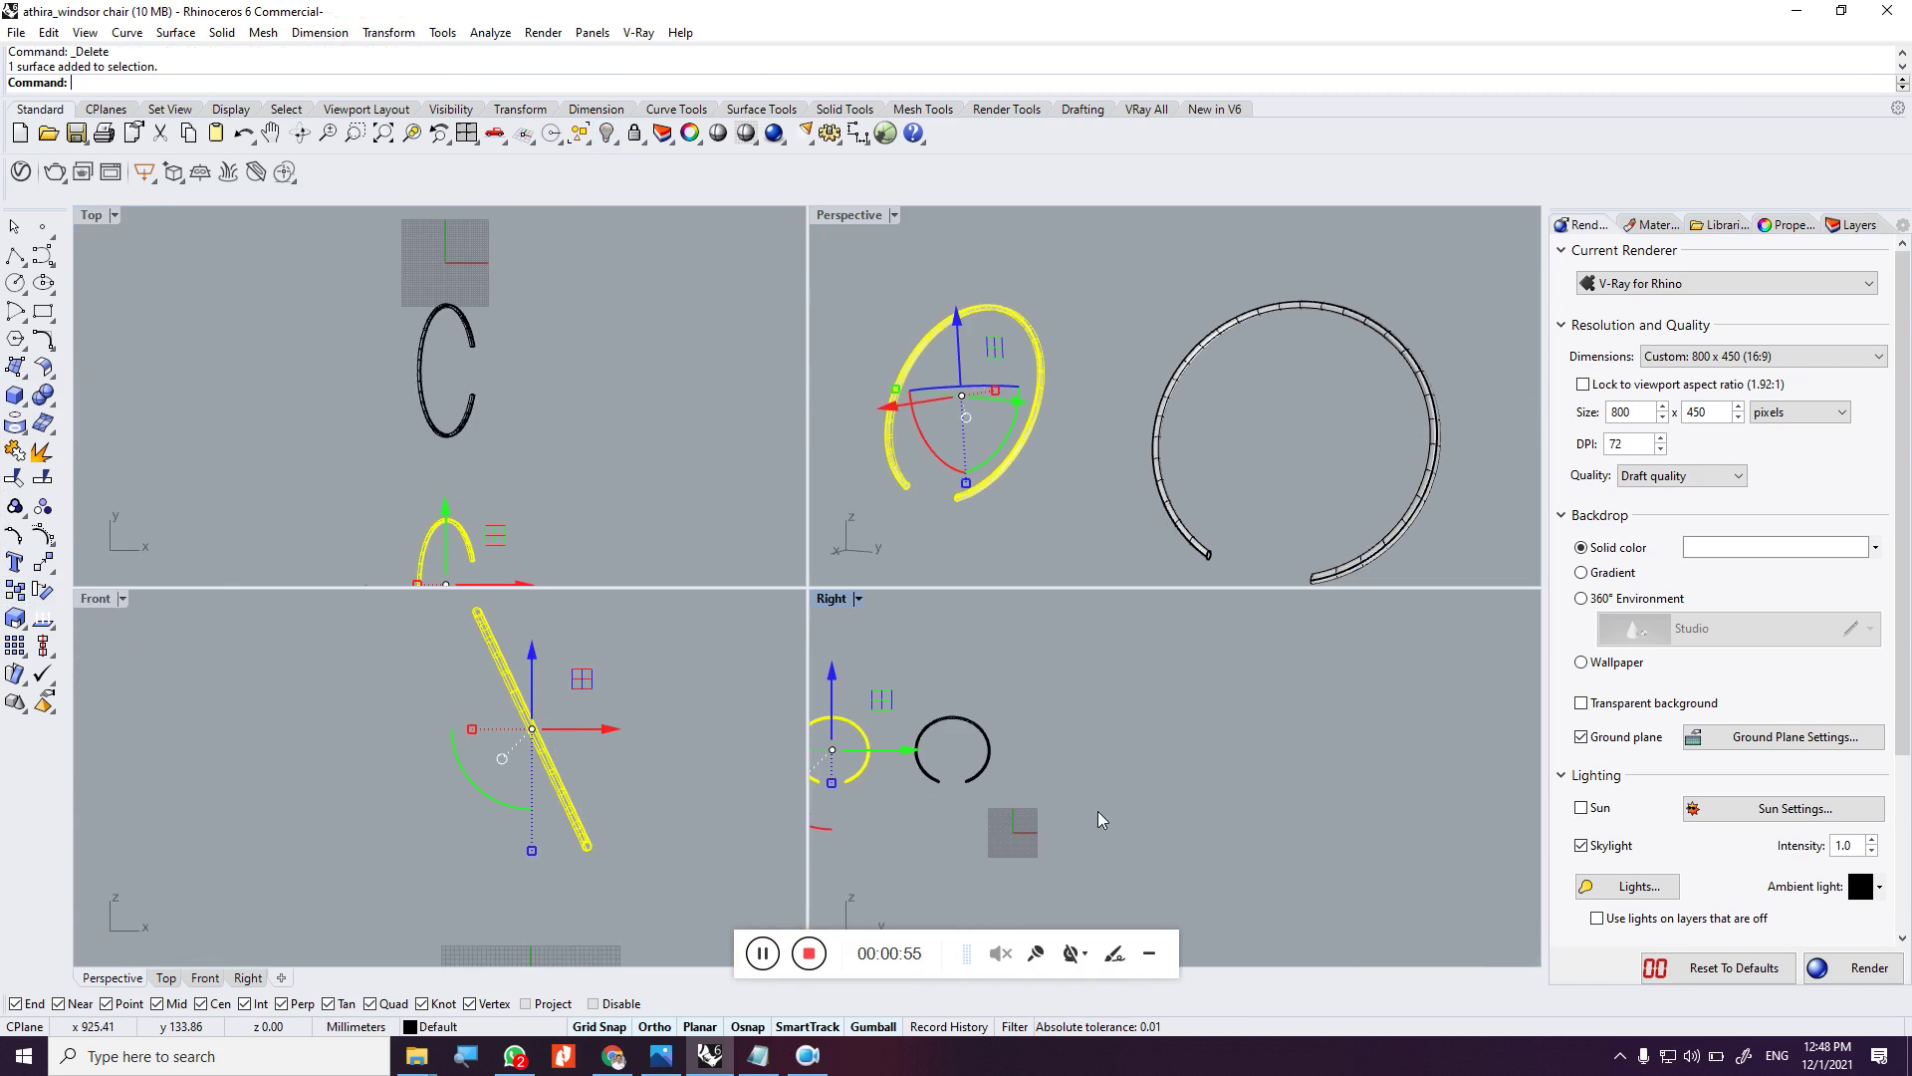
scroll(1048, 815, "up", 2)
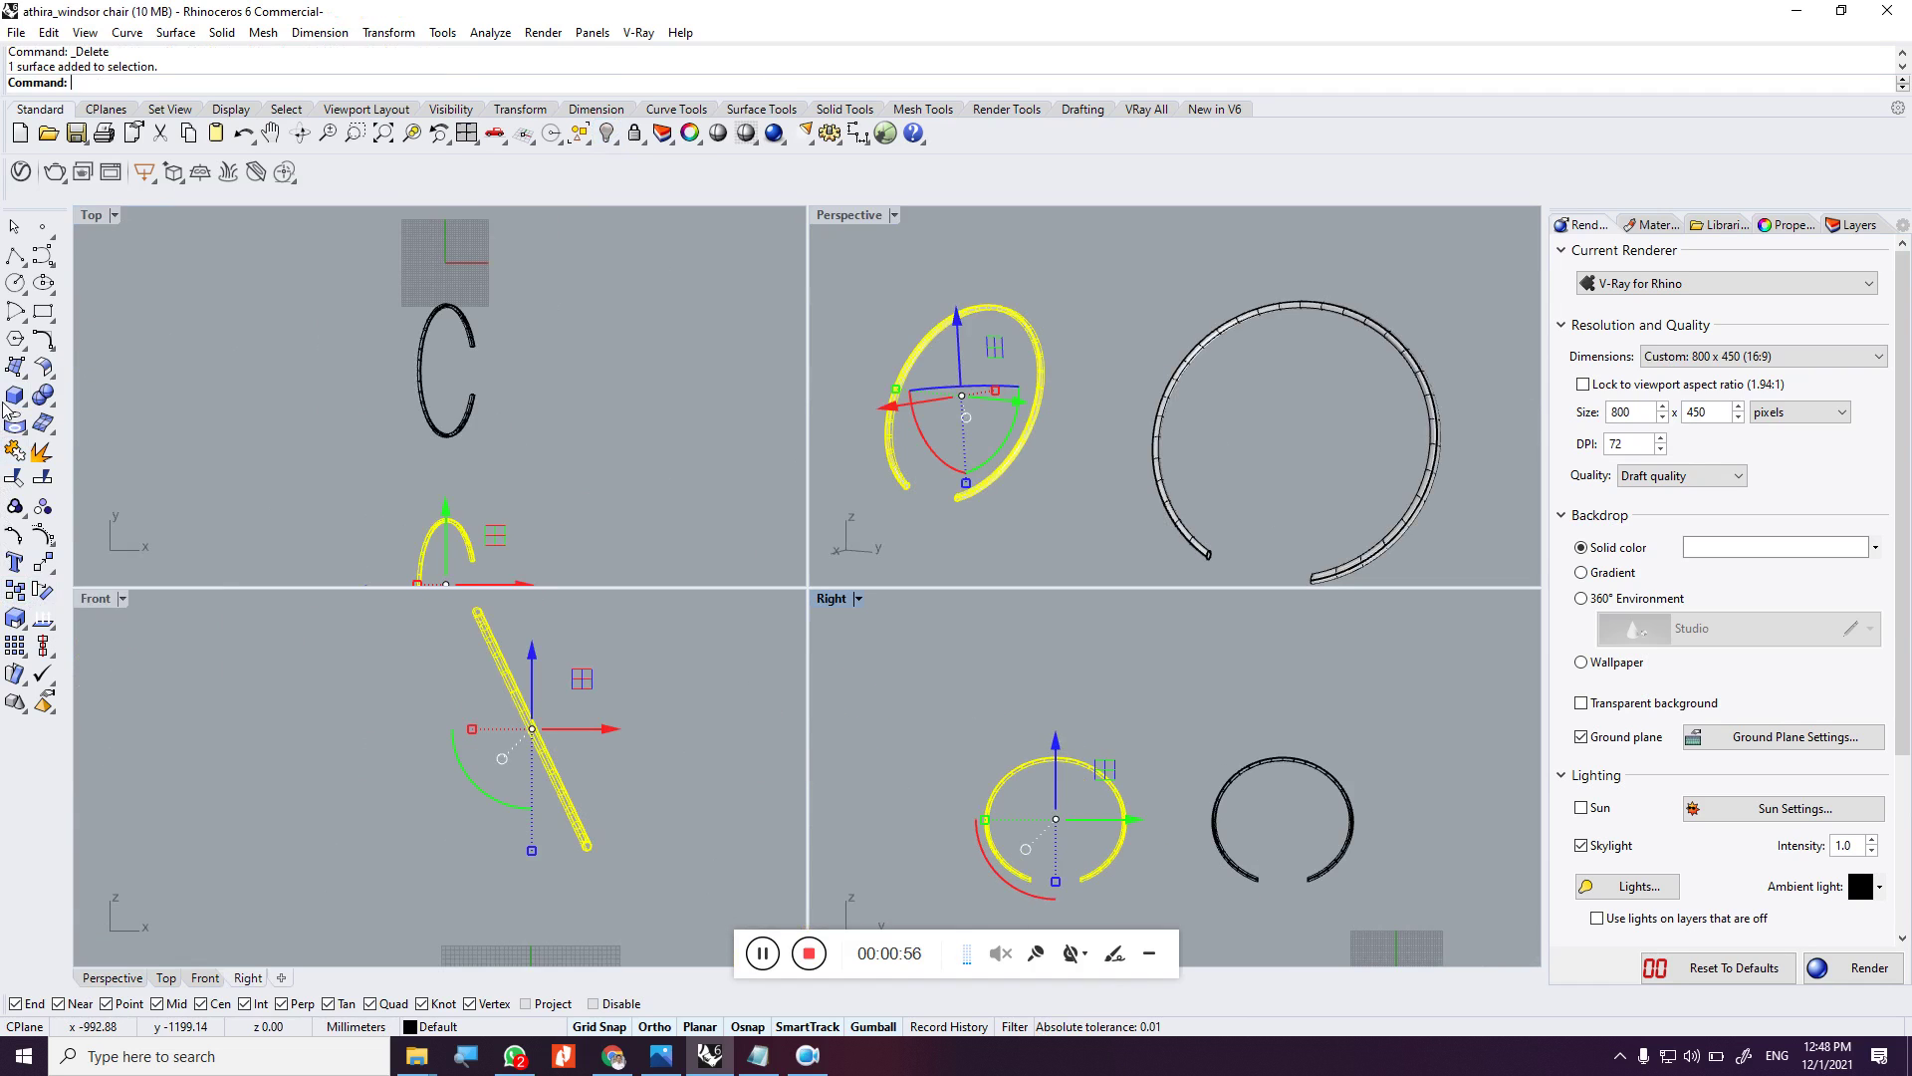
left_click(15, 255)
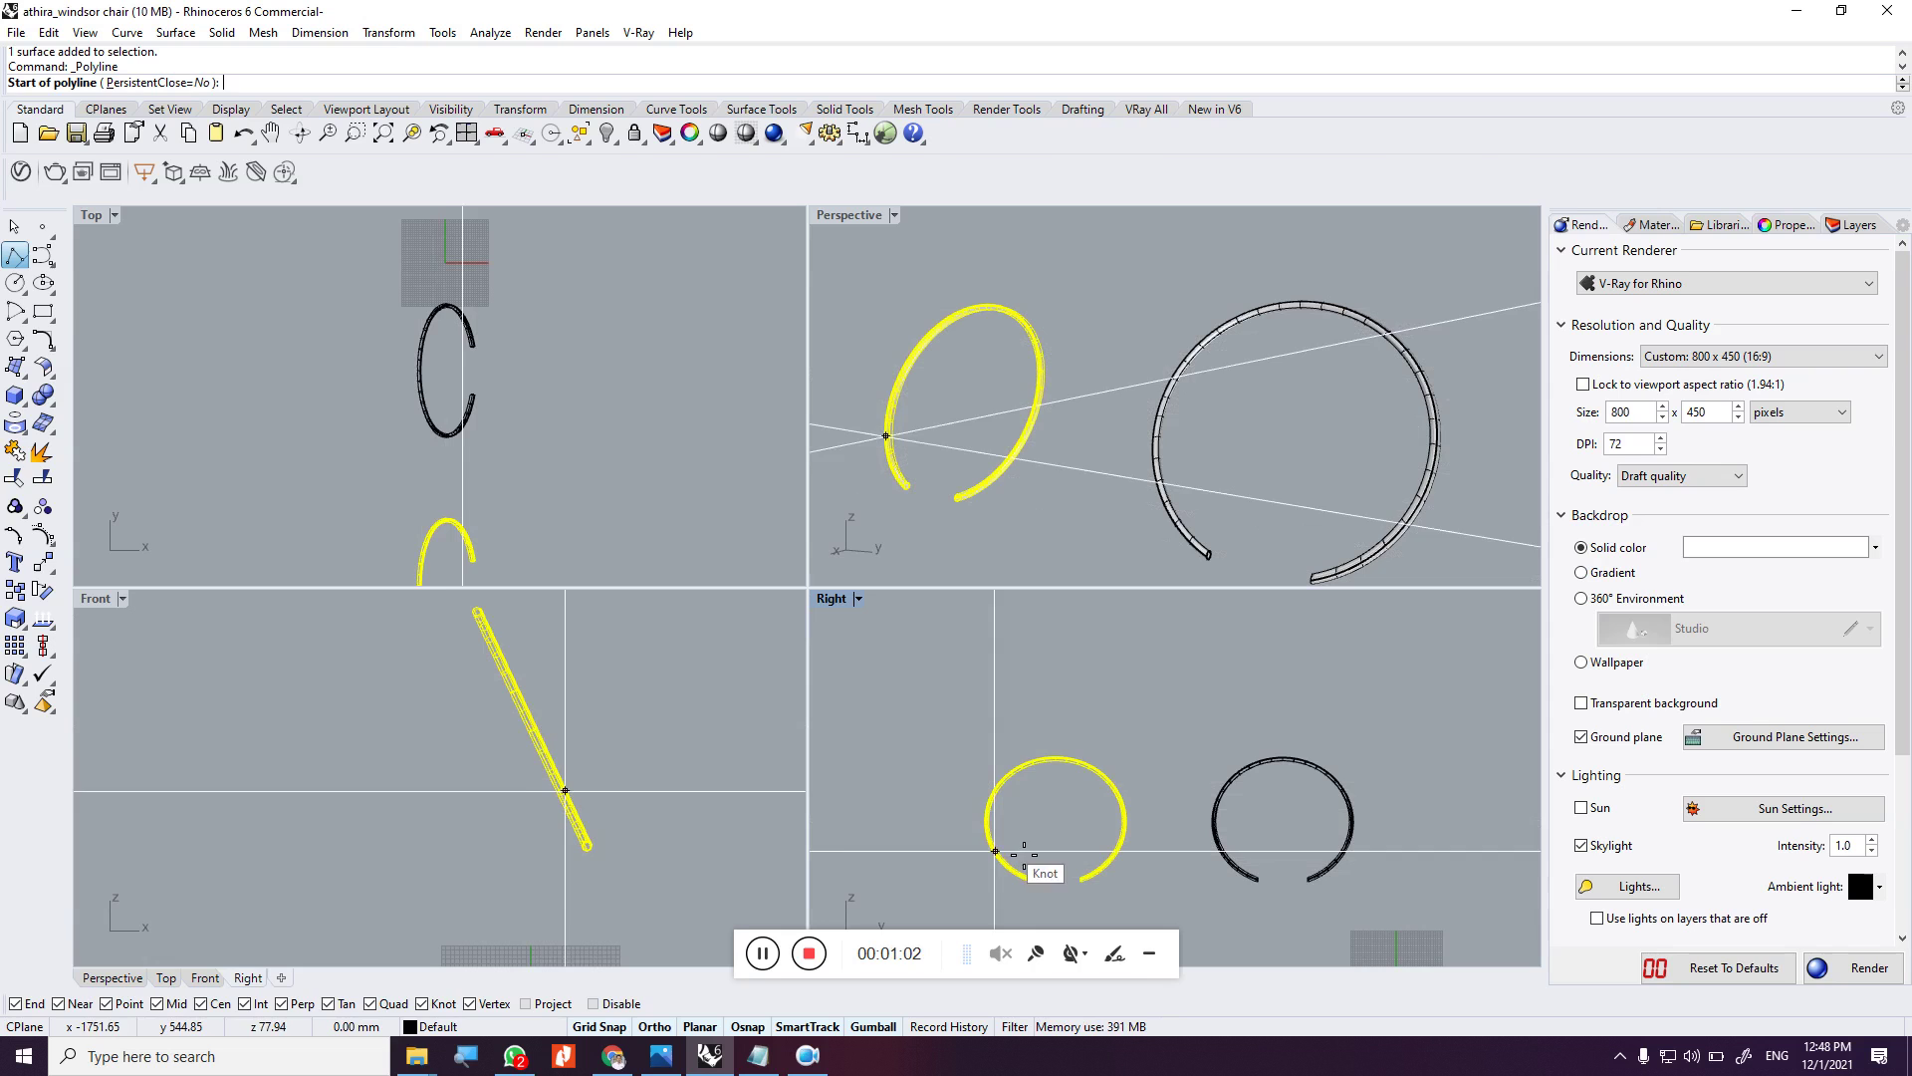
left_click(1056, 758)
key("Escape")
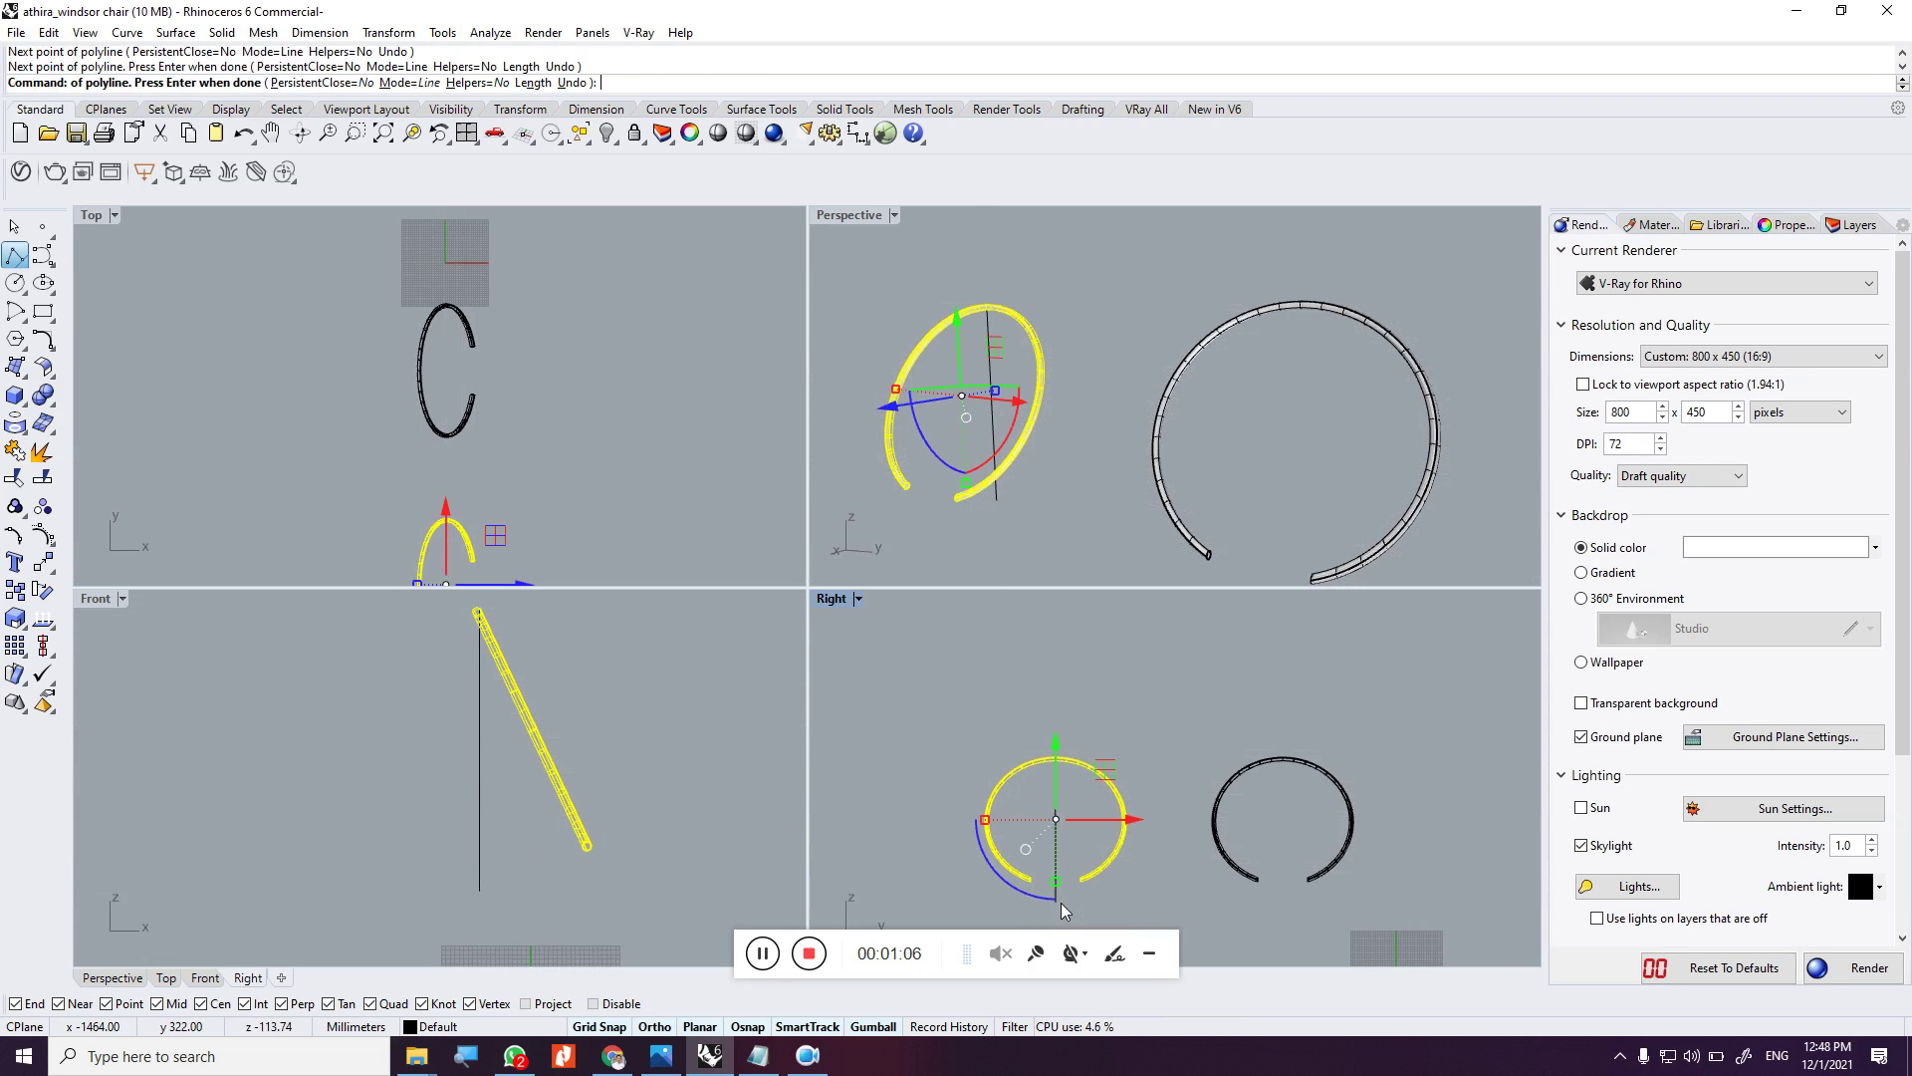
key("ctrl+z")
key("Escape")
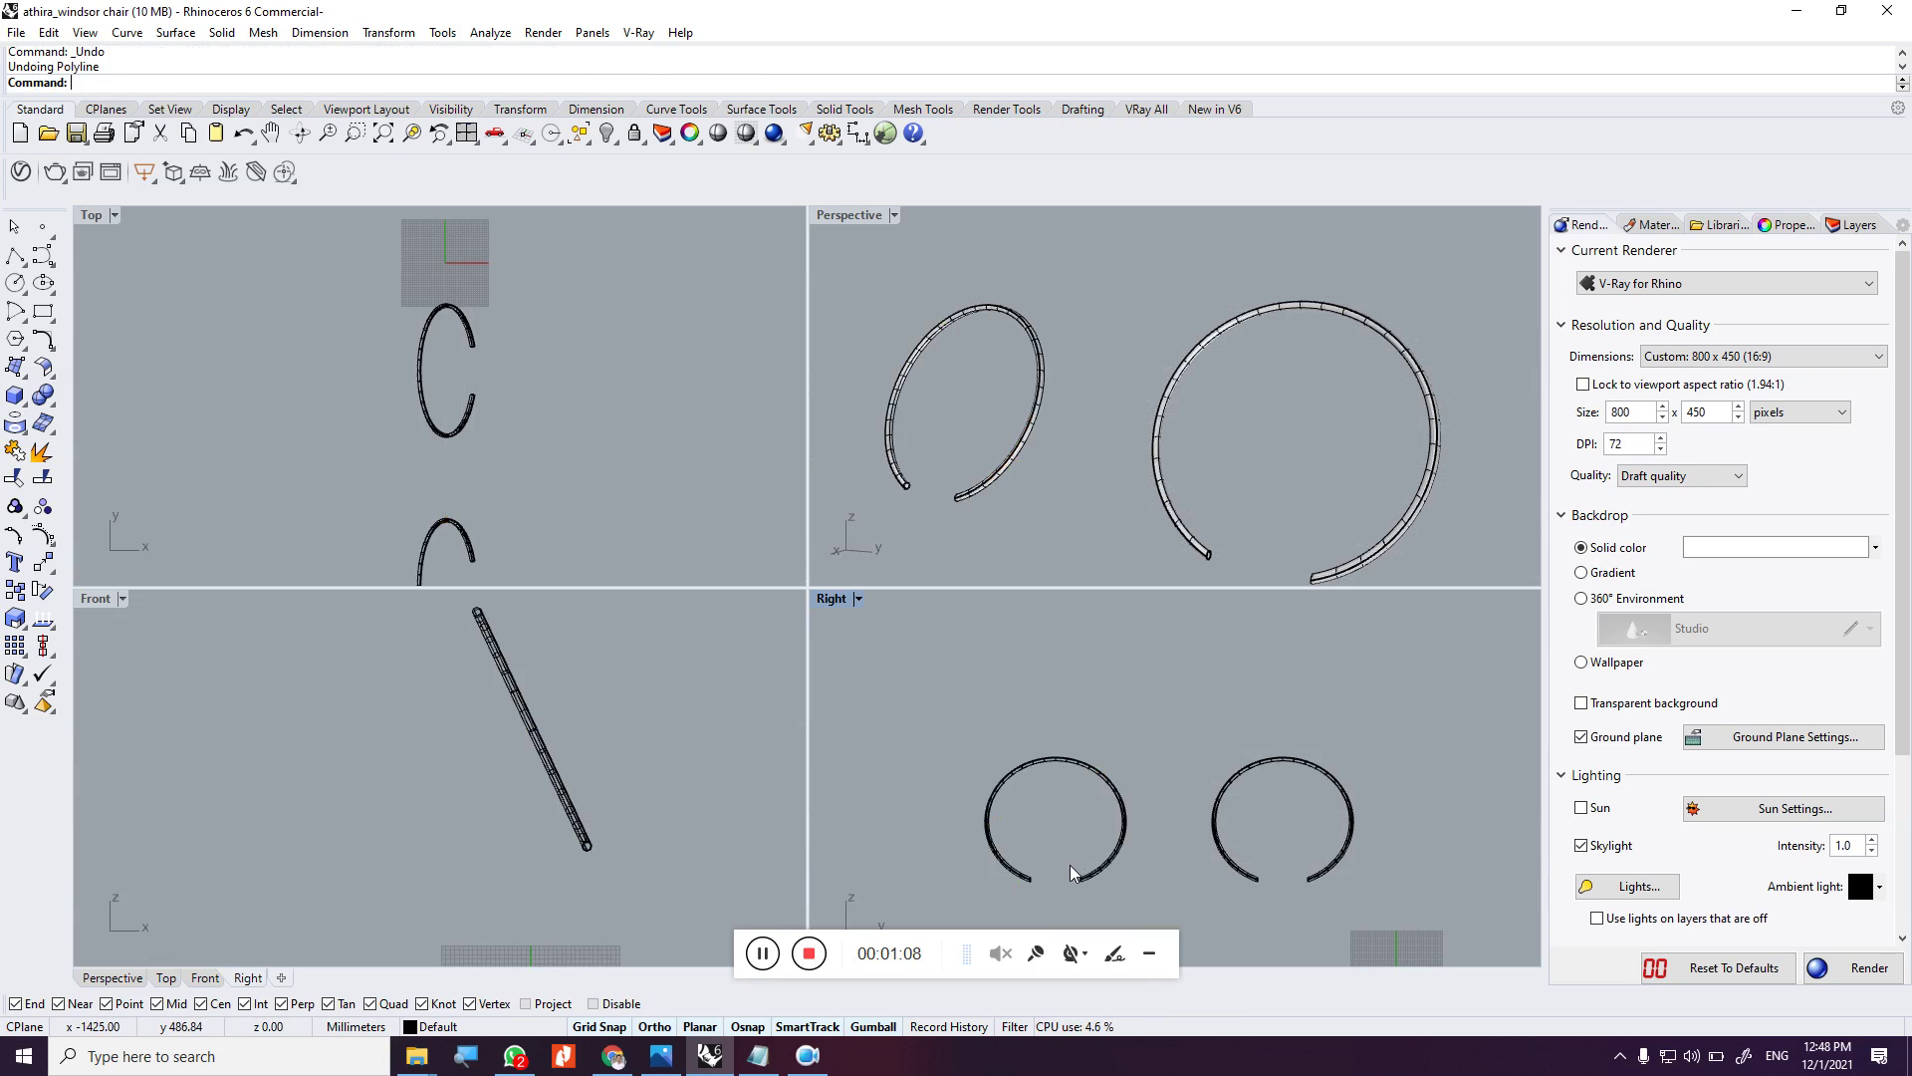
Draw a straight vertical polyline in the Right view from the top of the copied hoop down to its lower opening
key("Return")
left_click(1068, 757)
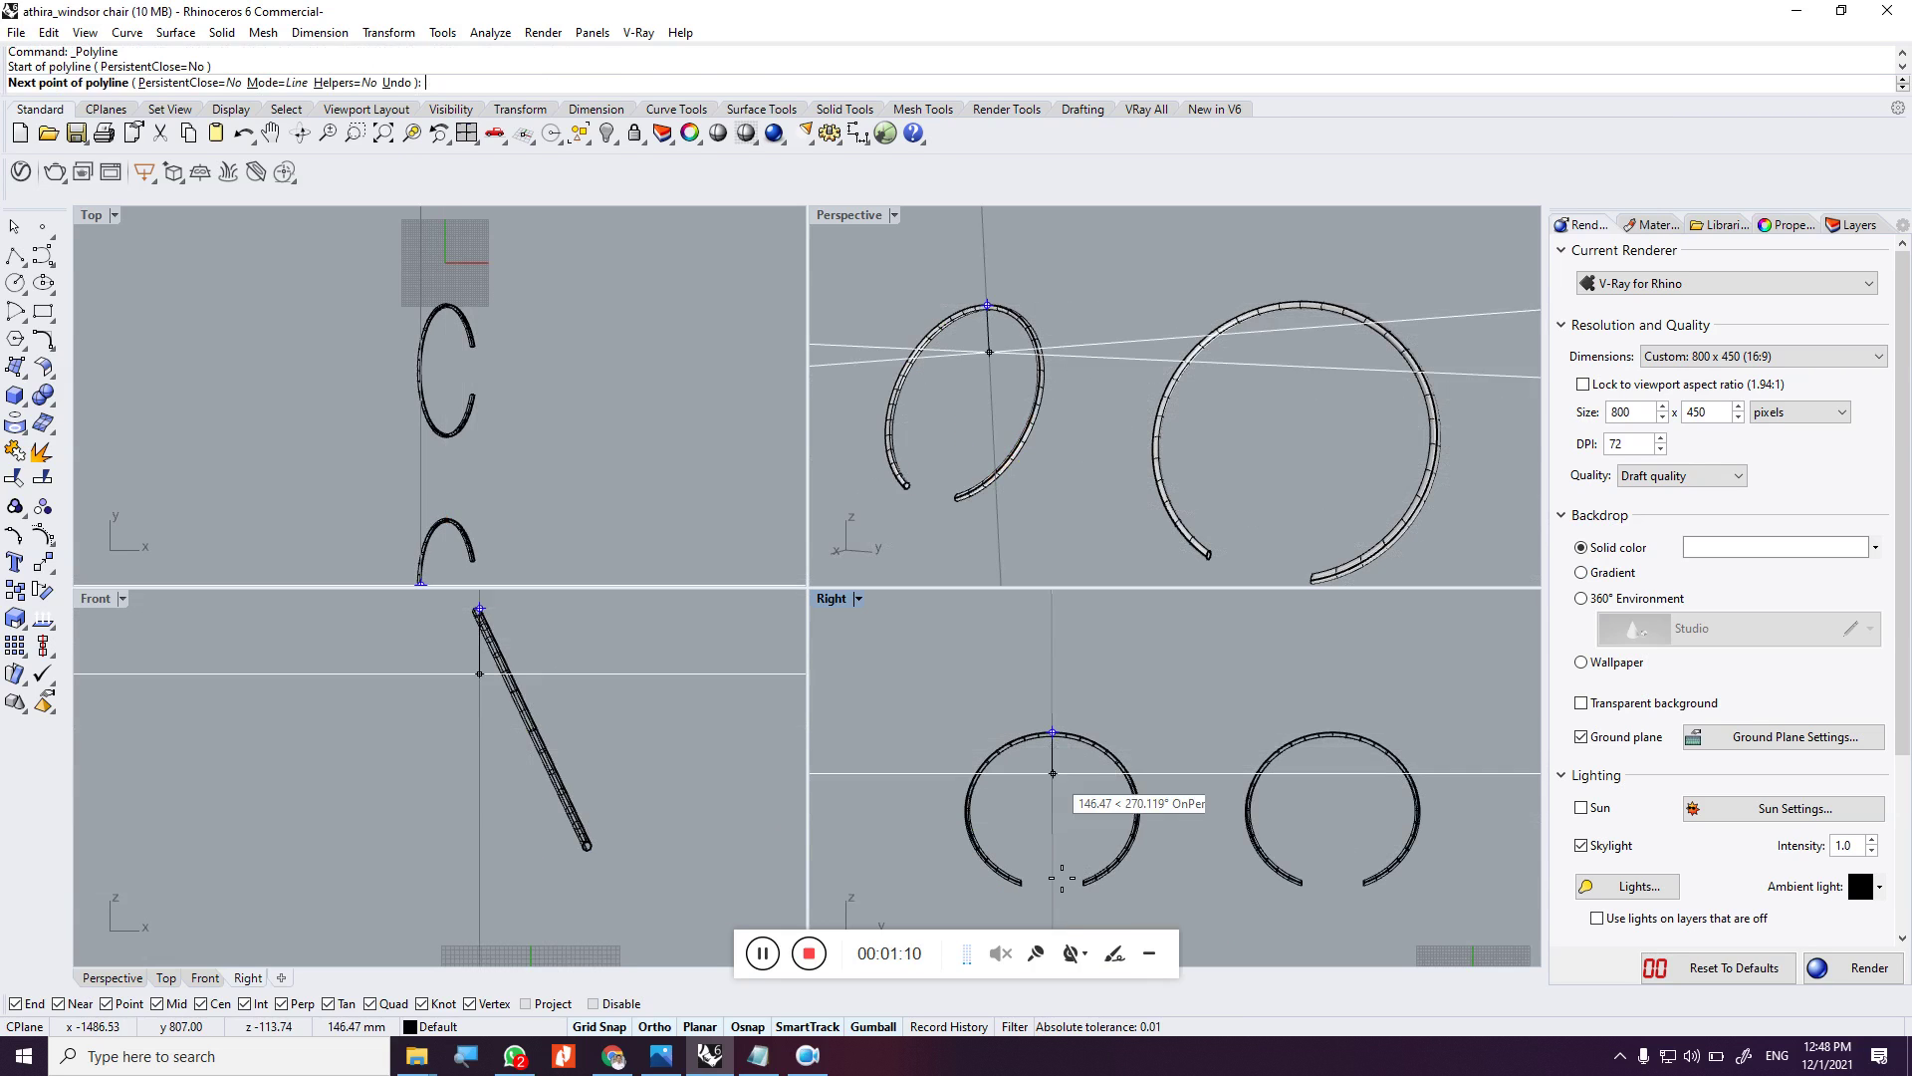
key("Escape")
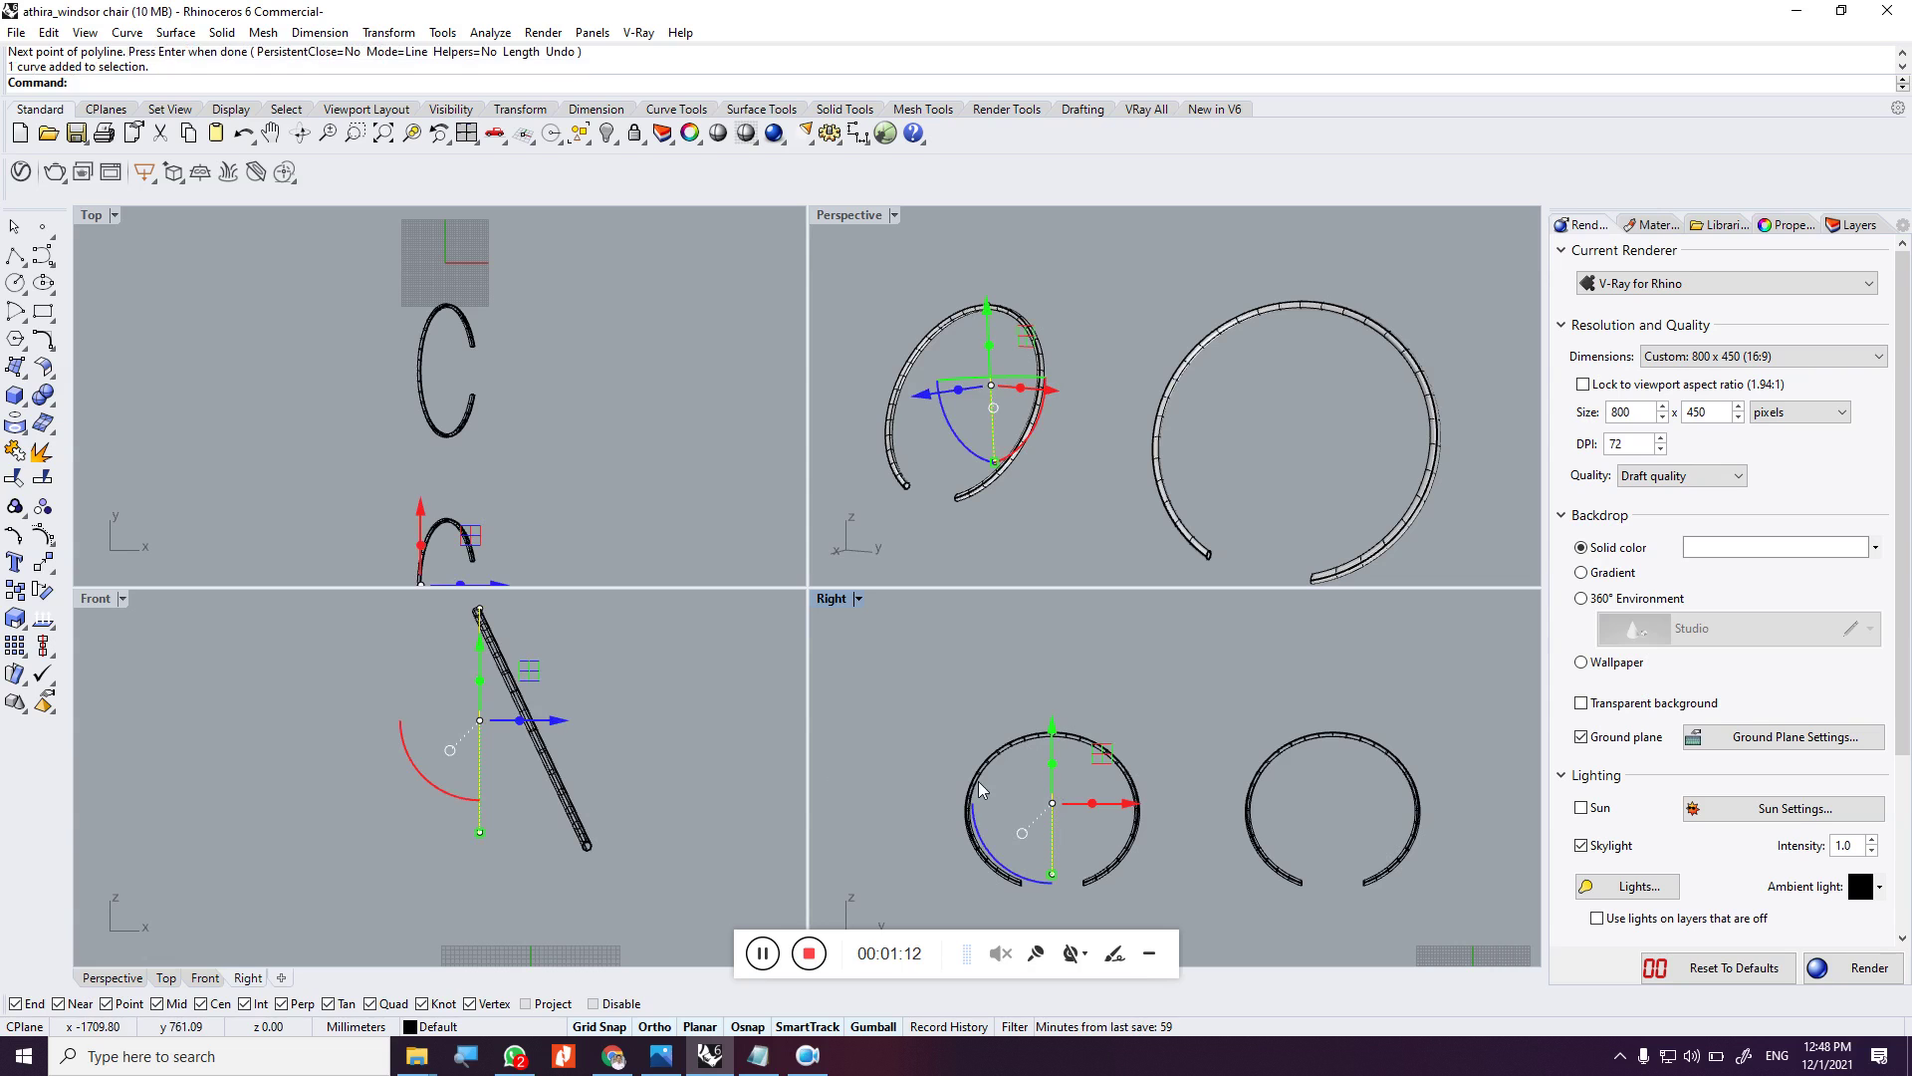
Rotate the vertical line by 20 degrees about its lower endpoint in the Right view
left_click(42, 589)
left_click(1053, 874)
left_click(1053, 748)
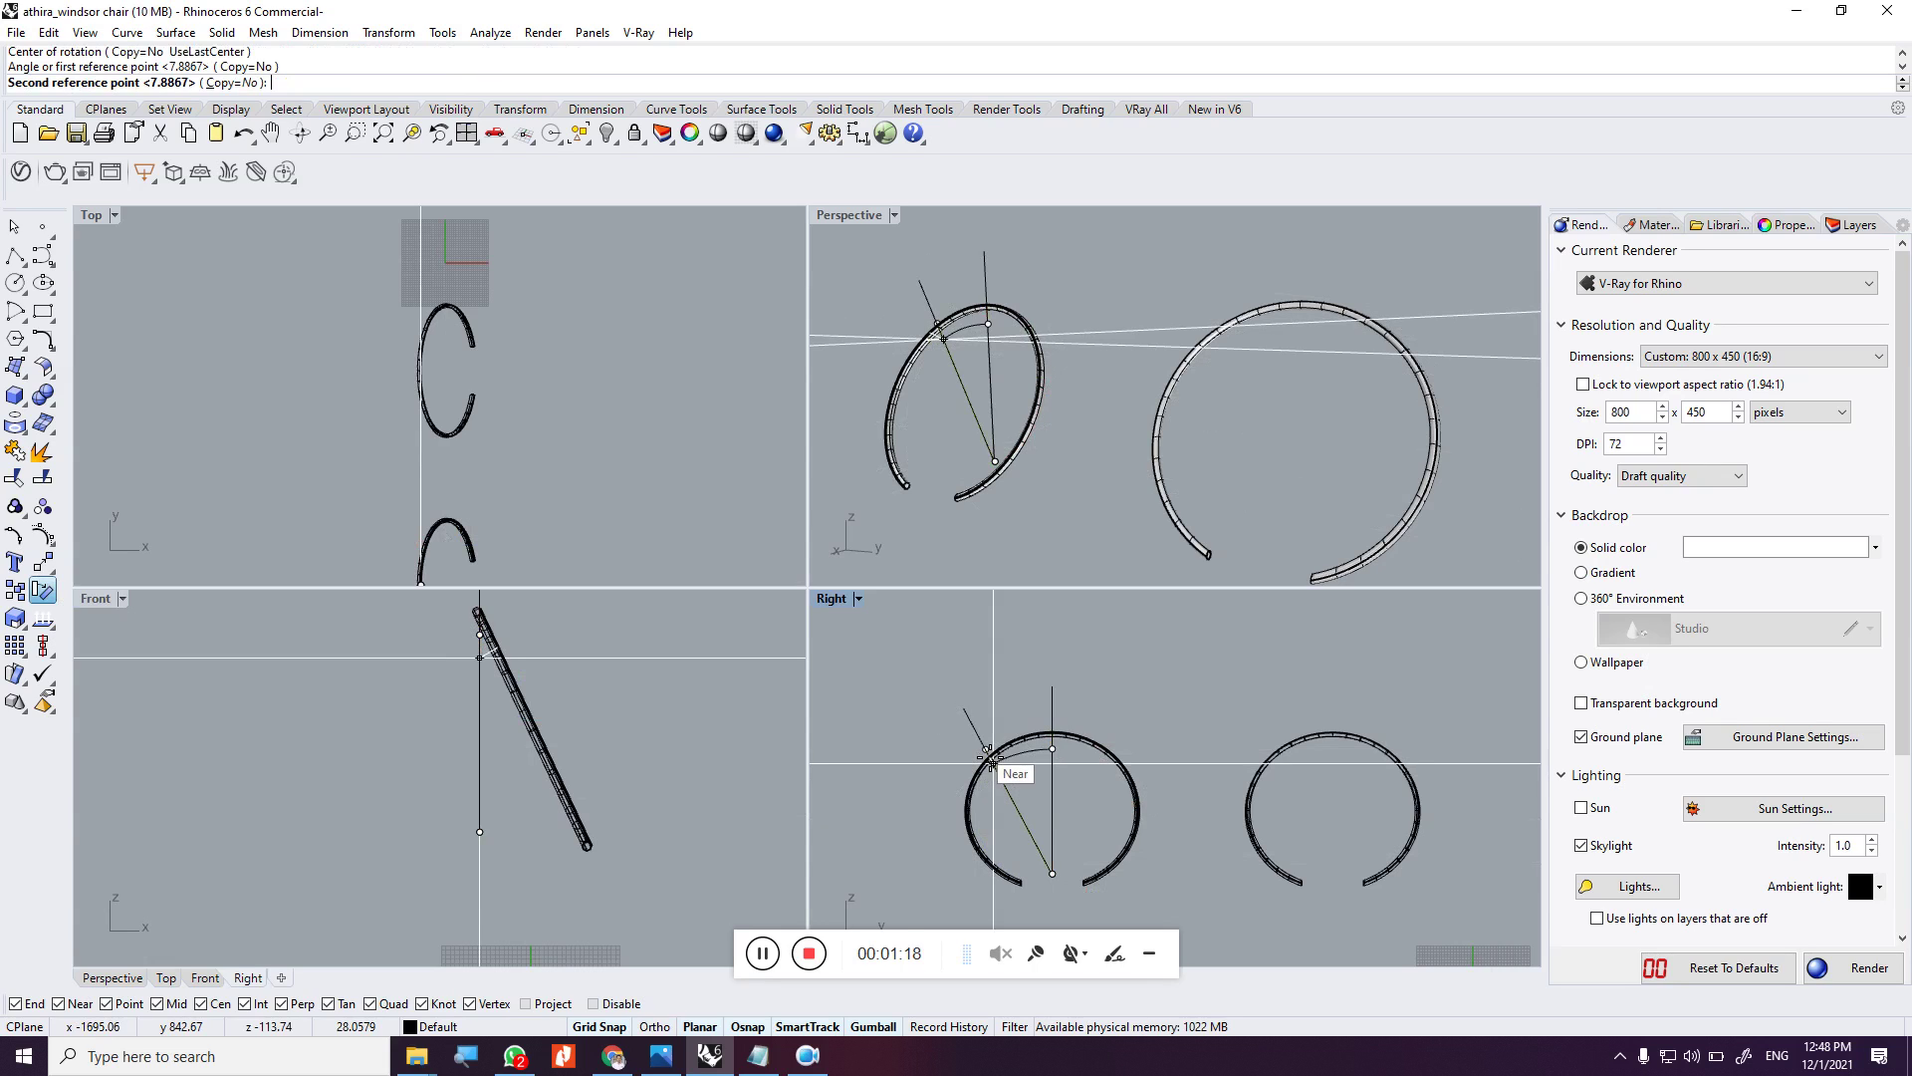
type("30")
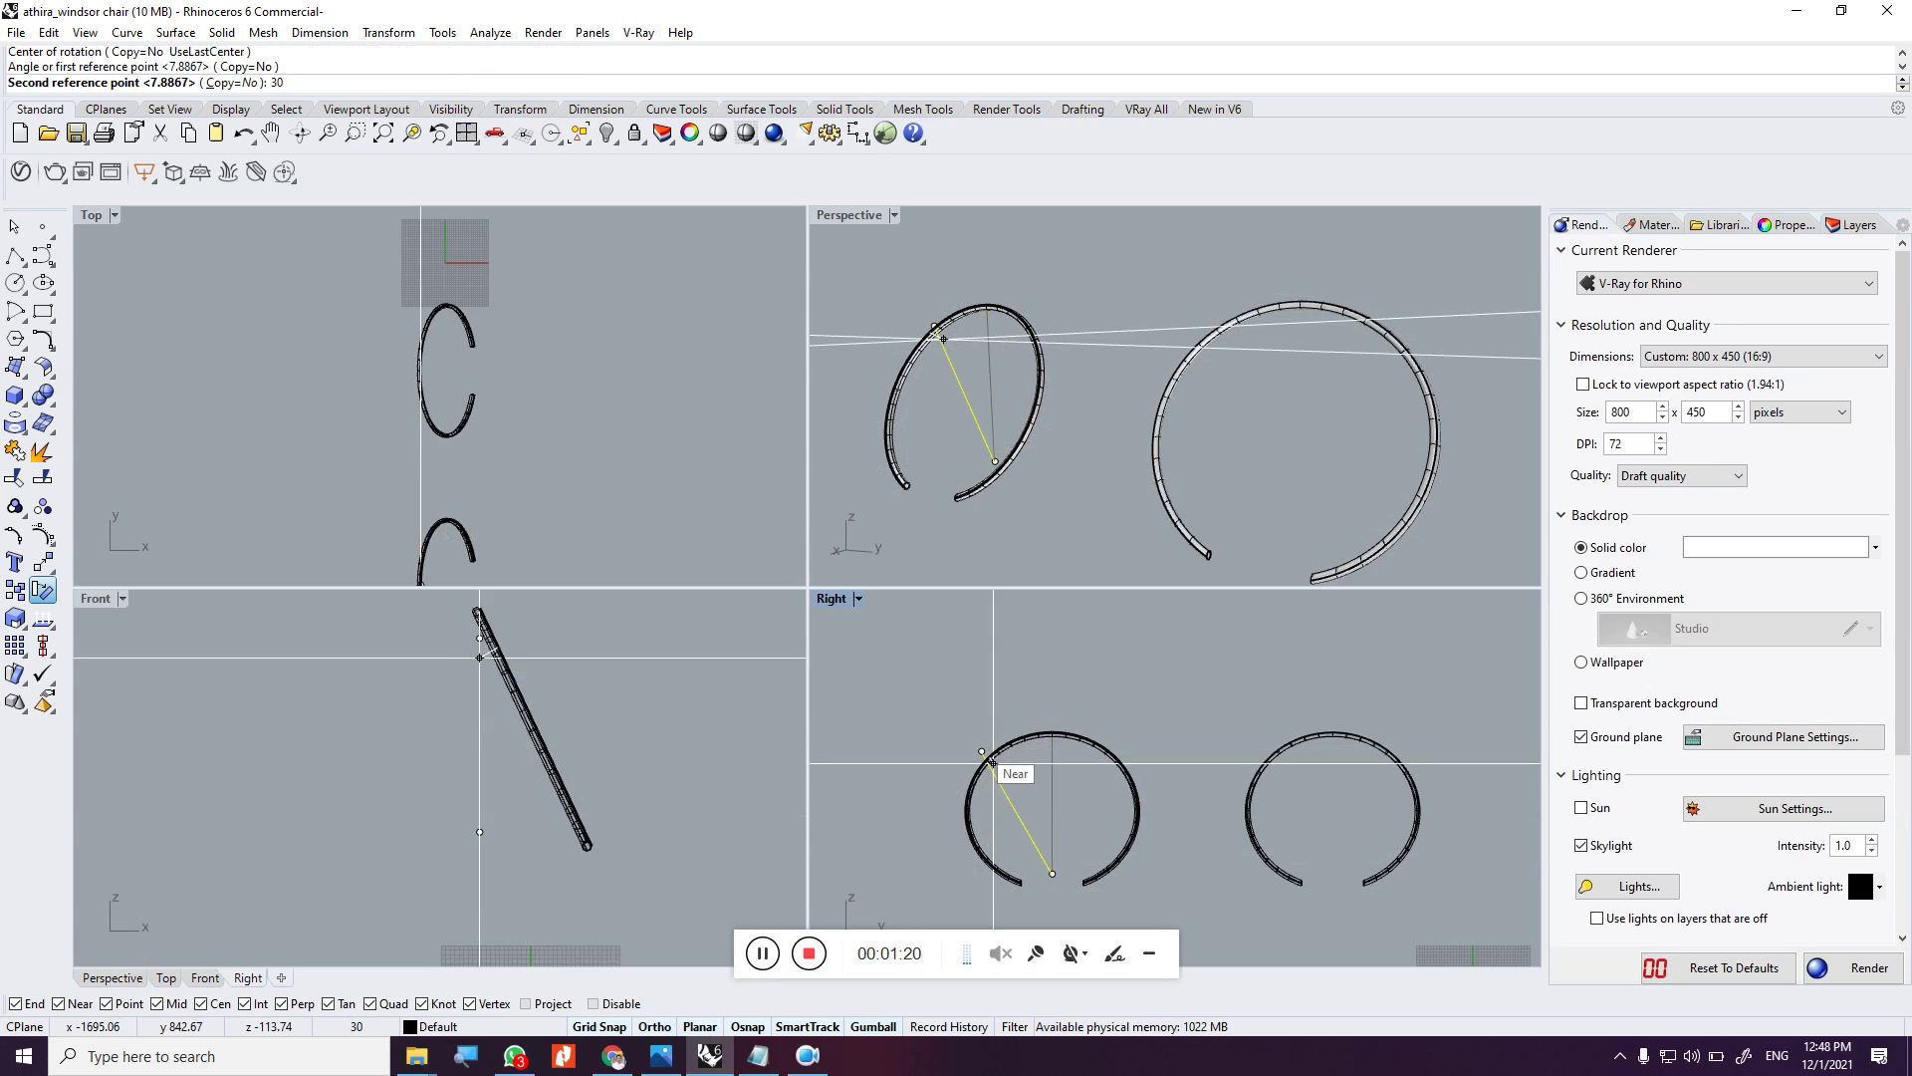
key("BackSpace")
key("BackSpace")
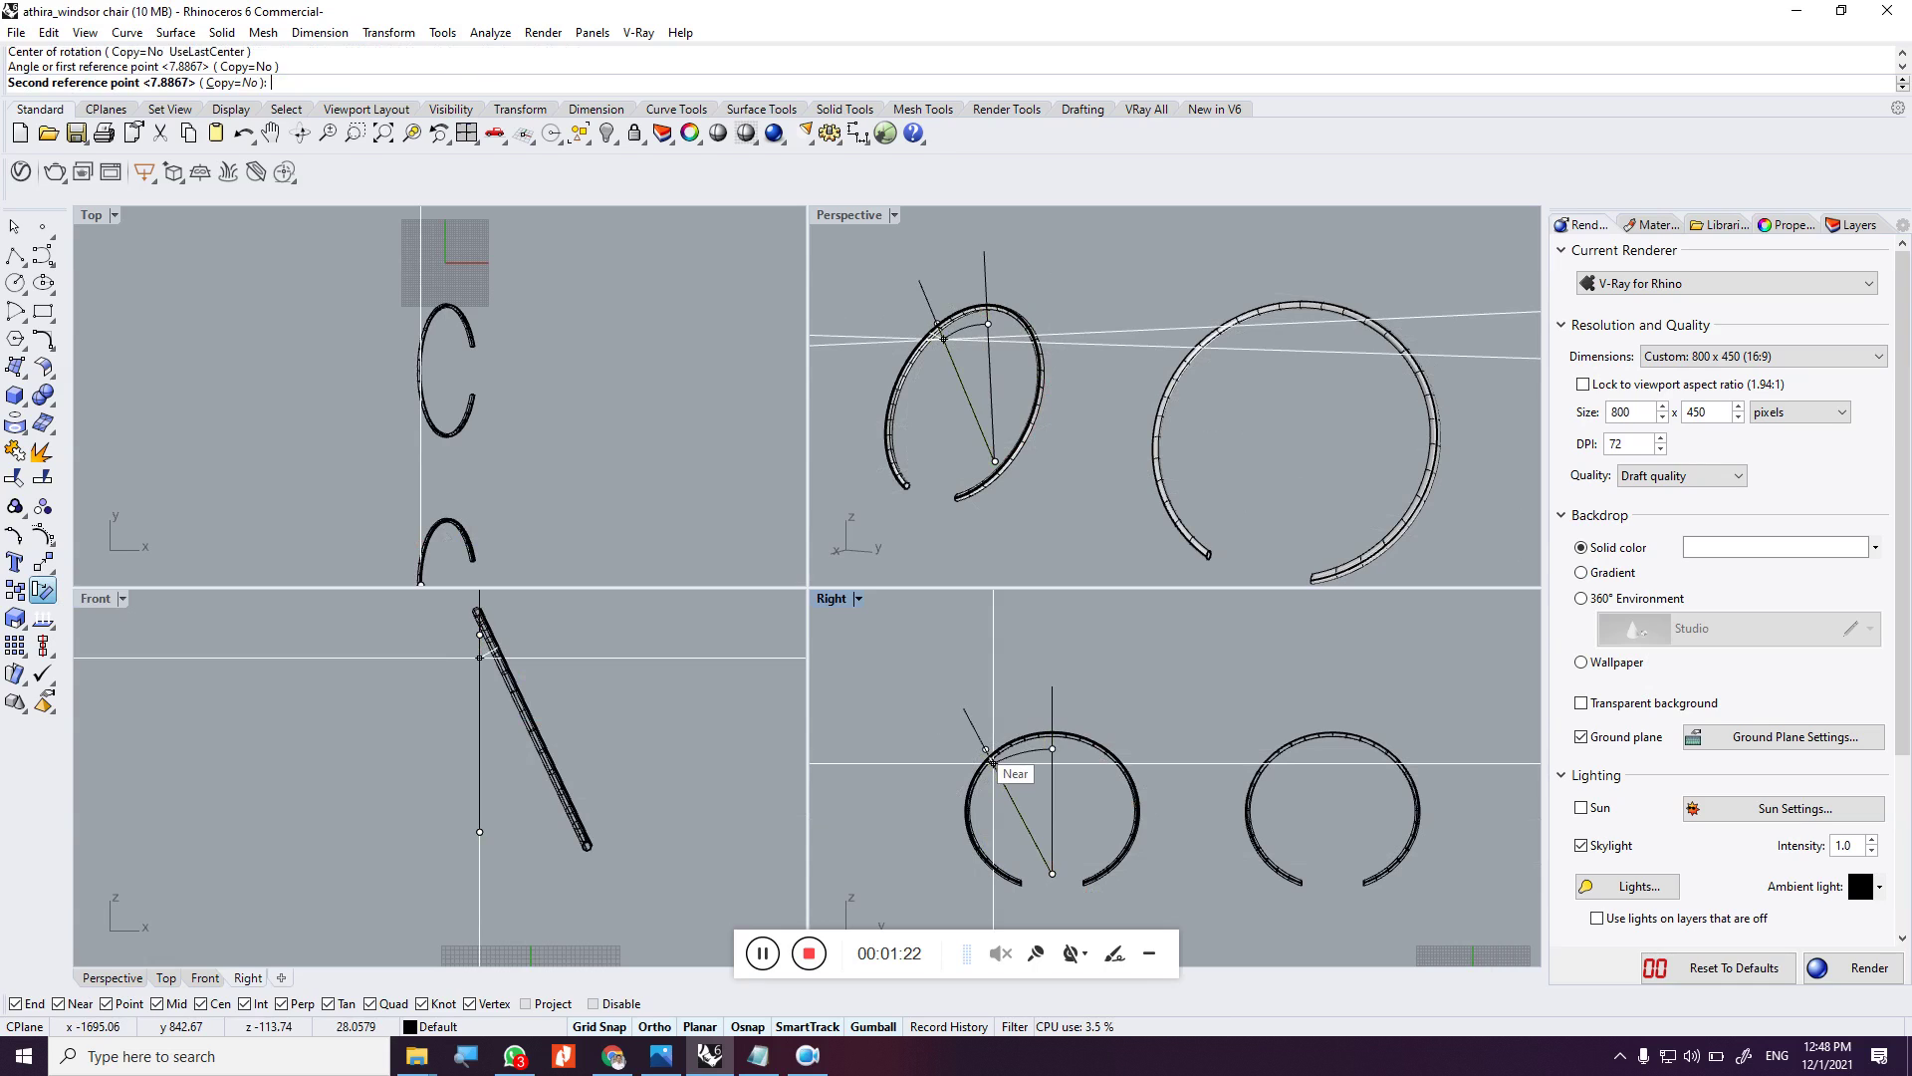
type("3")
key("BackSpace")
type("15")
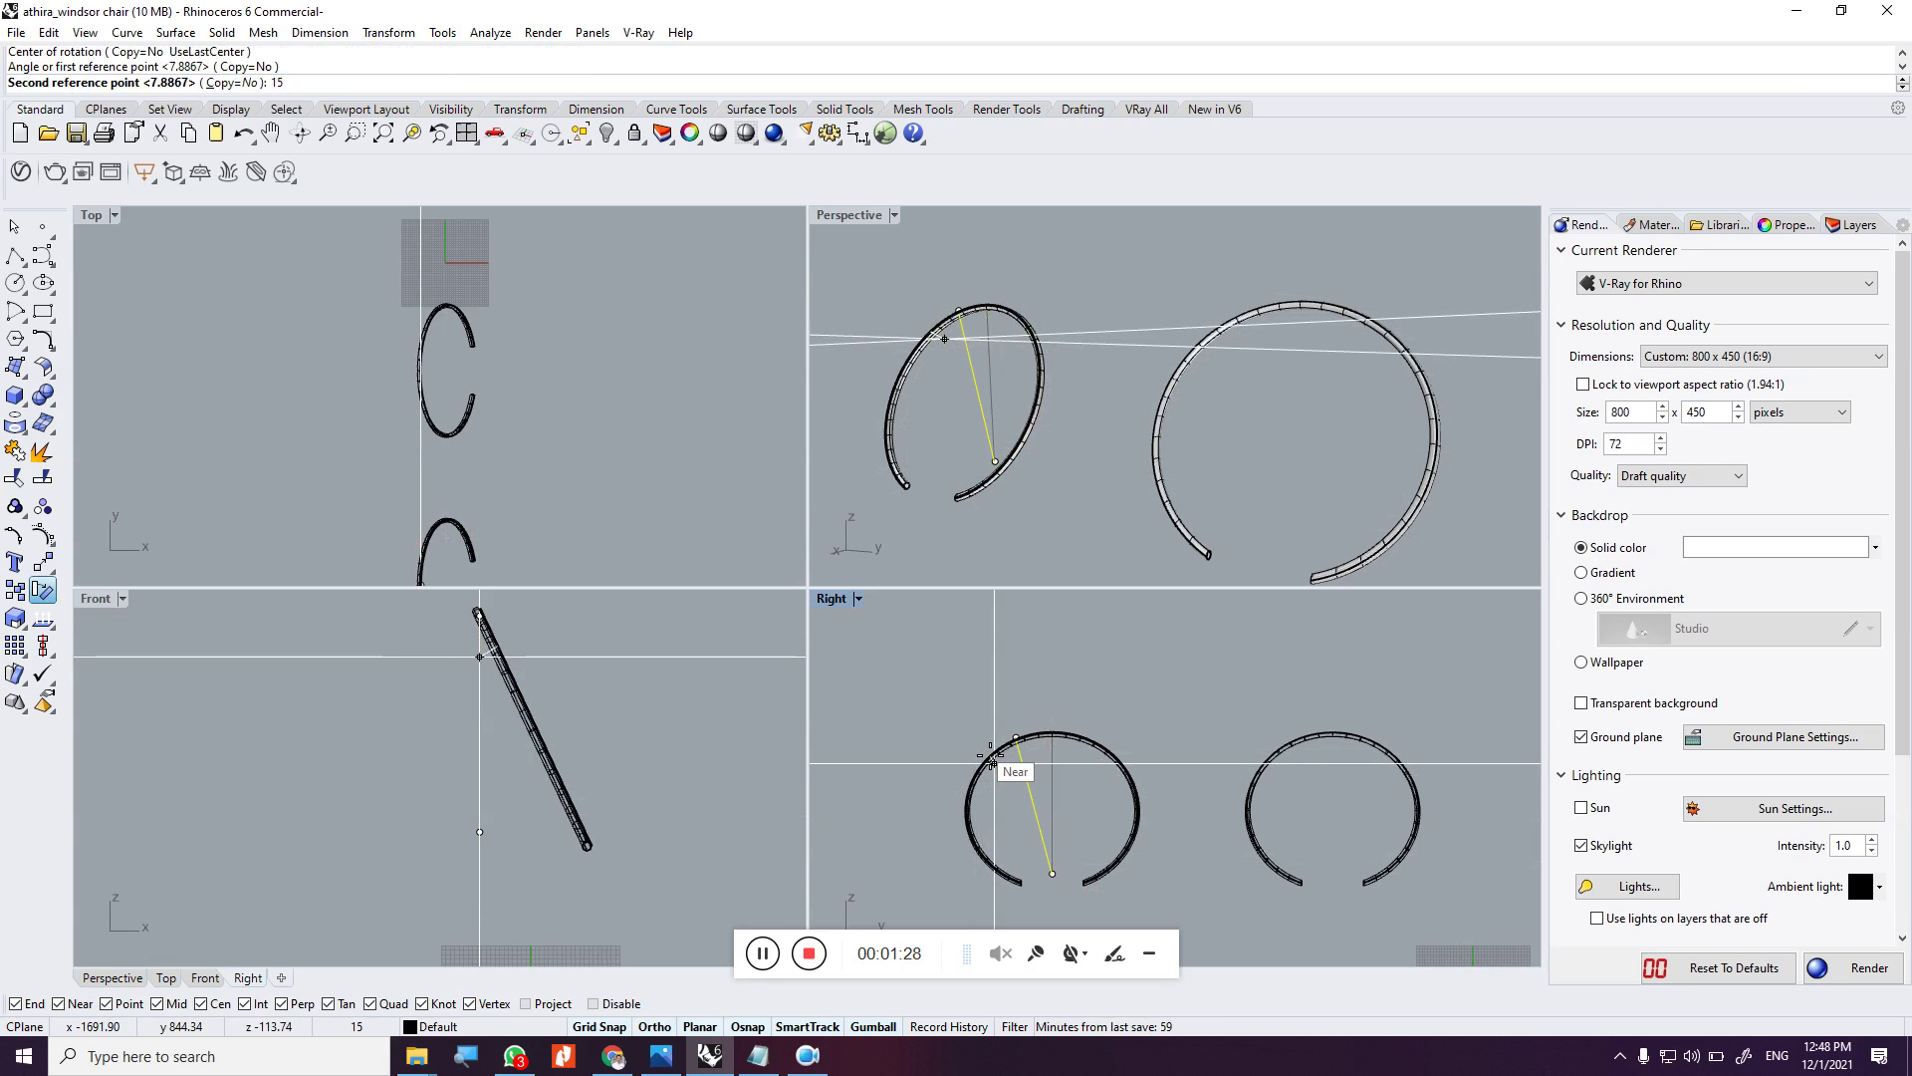
key("BackSpace")
key("BackSpace")
type("20")
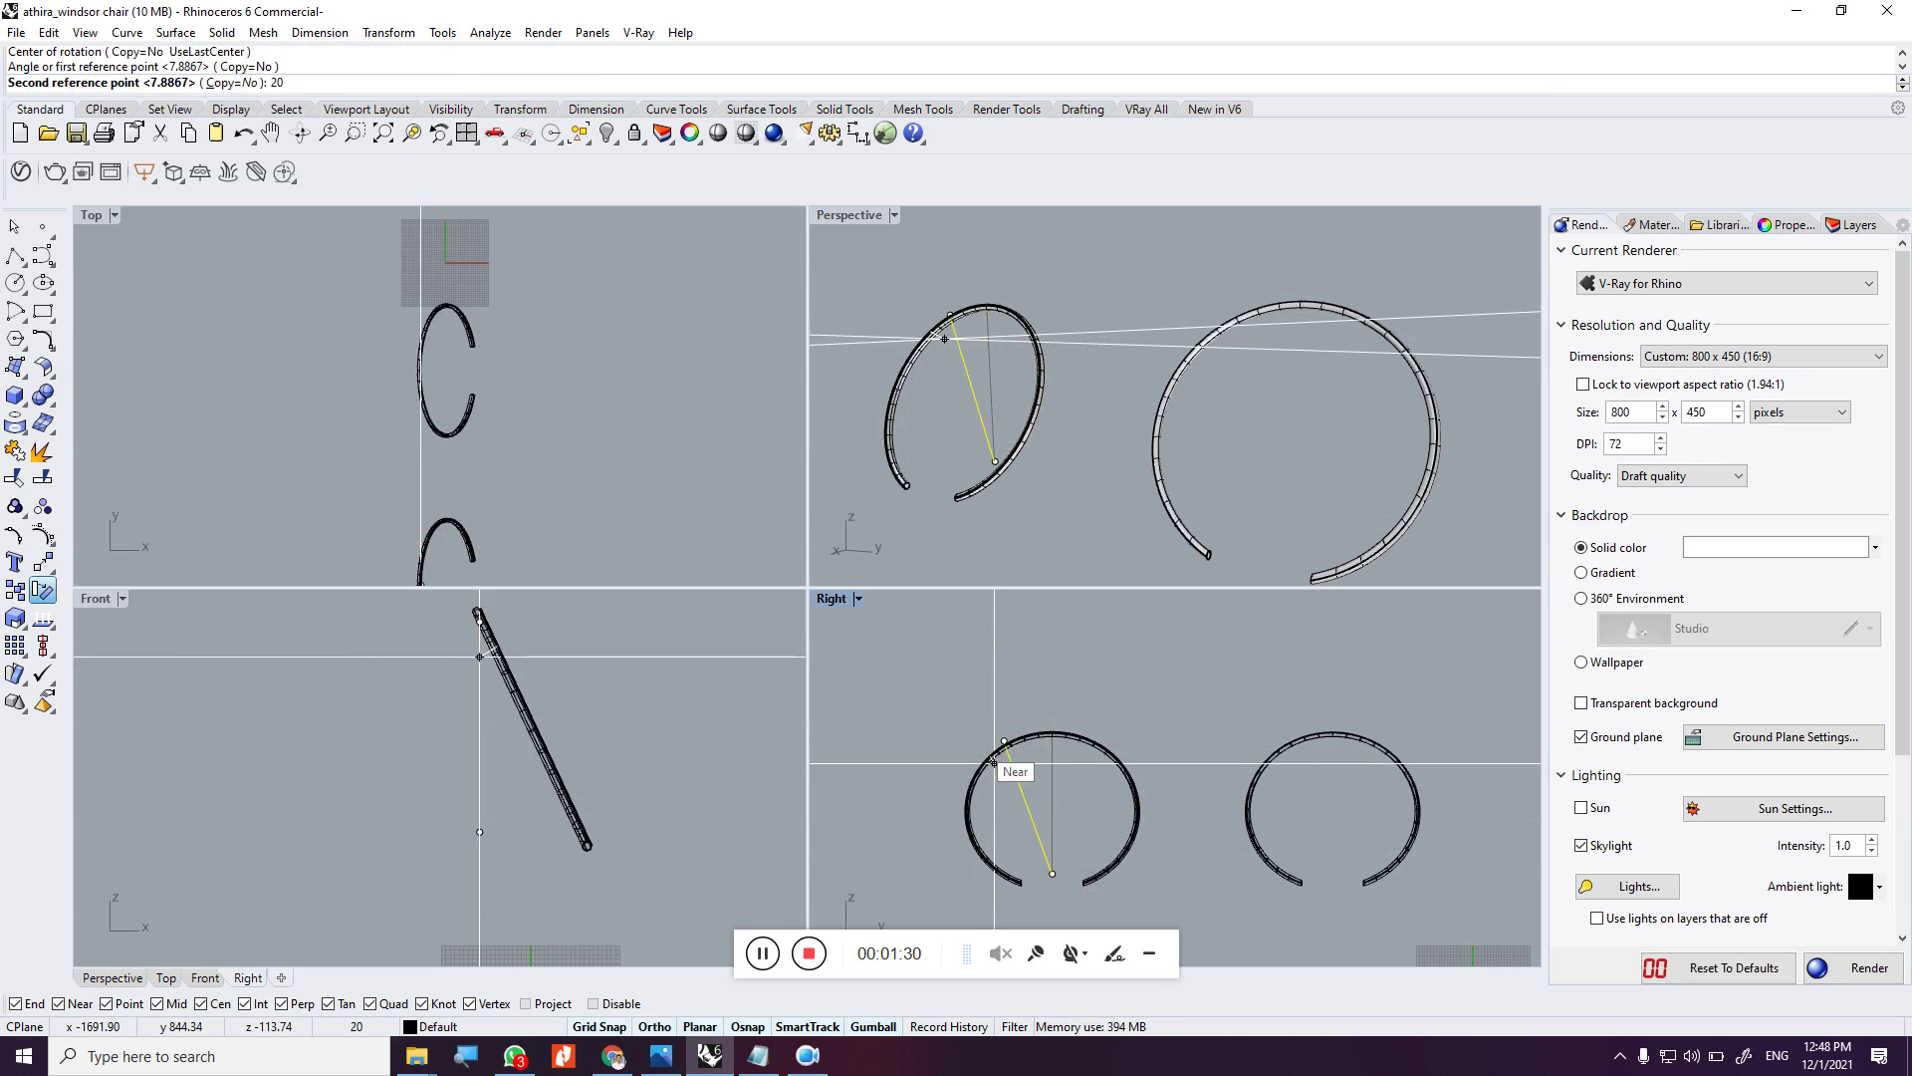
key("Return")
Mirror a copy of the angled line across the hoop's vertical centre axis, starting the mirror plane at the line's lower end
type("Mirror")
key("Return")
left_click(1053, 874)
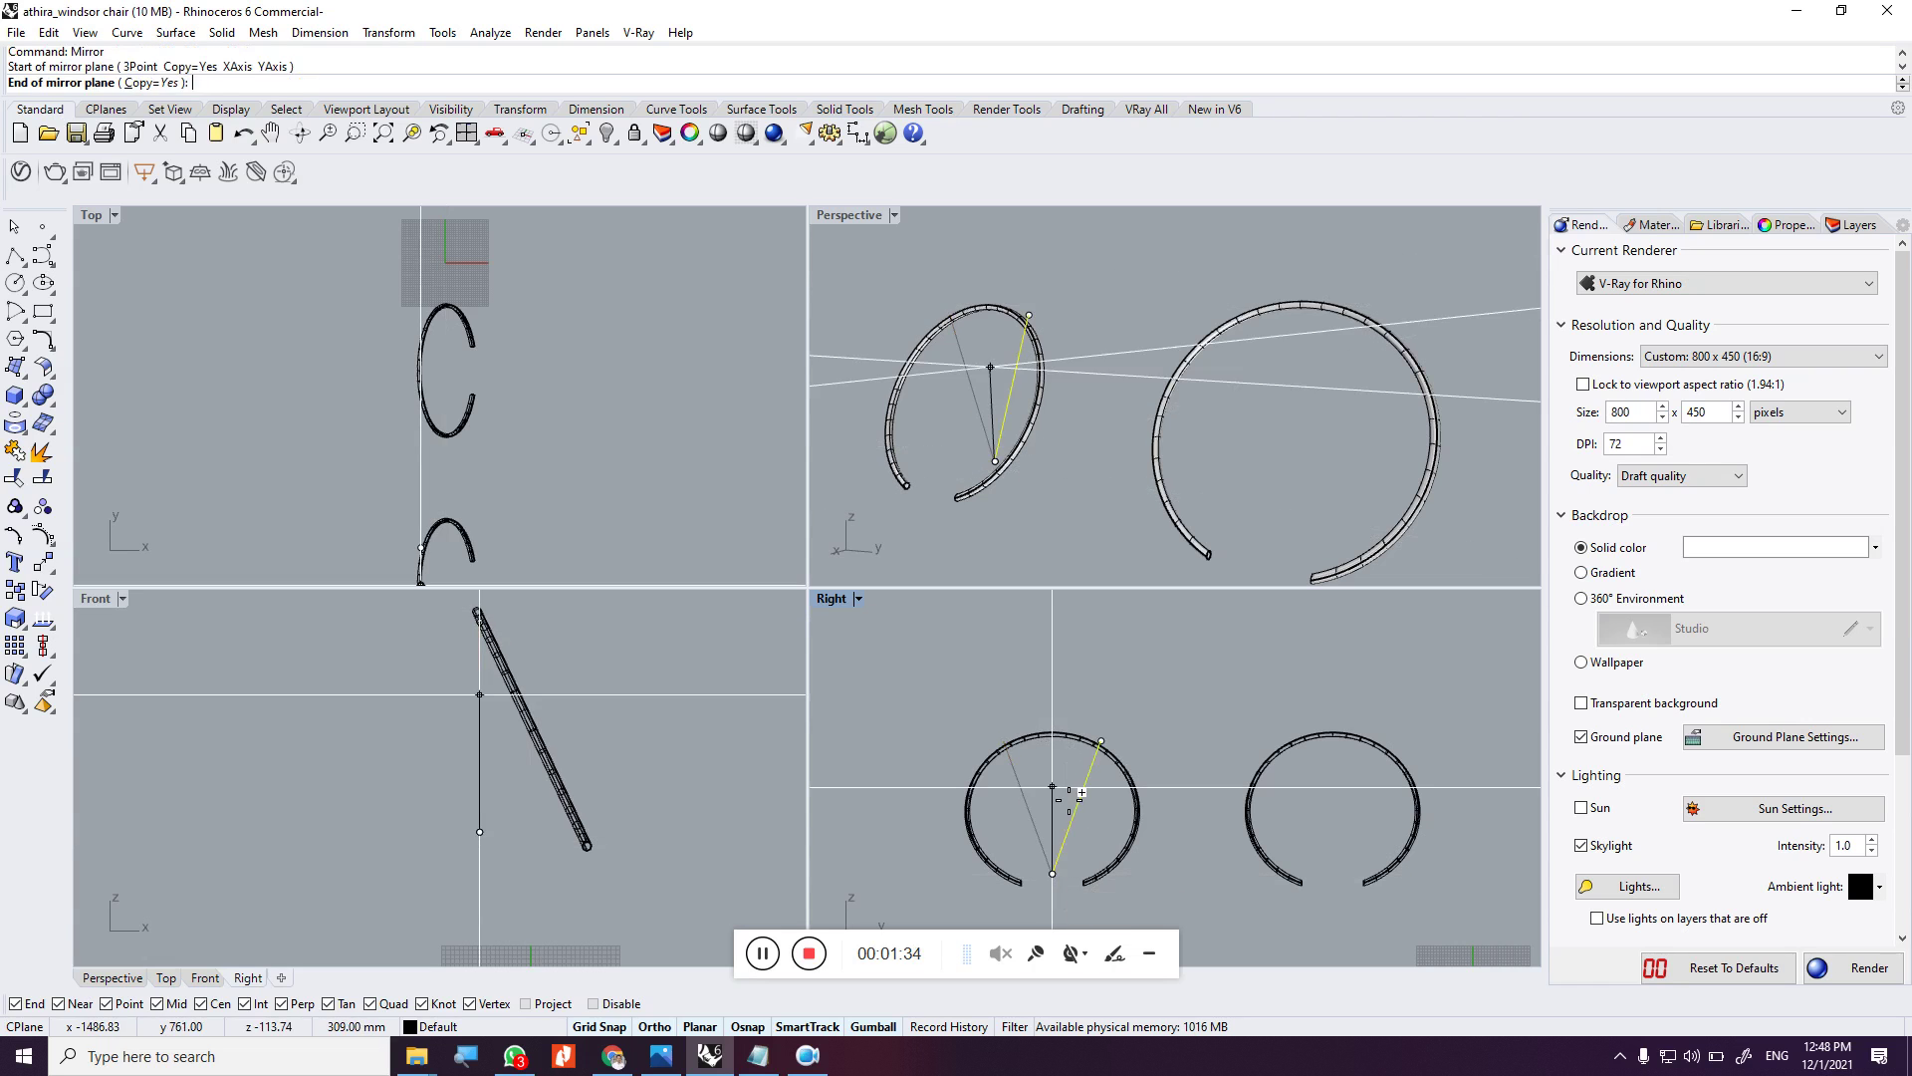
left_click(1090, 731)
Trim the copied hoop with the two angled lines, keeping only the top segment between them
scroll(1065, 785, "up", 3)
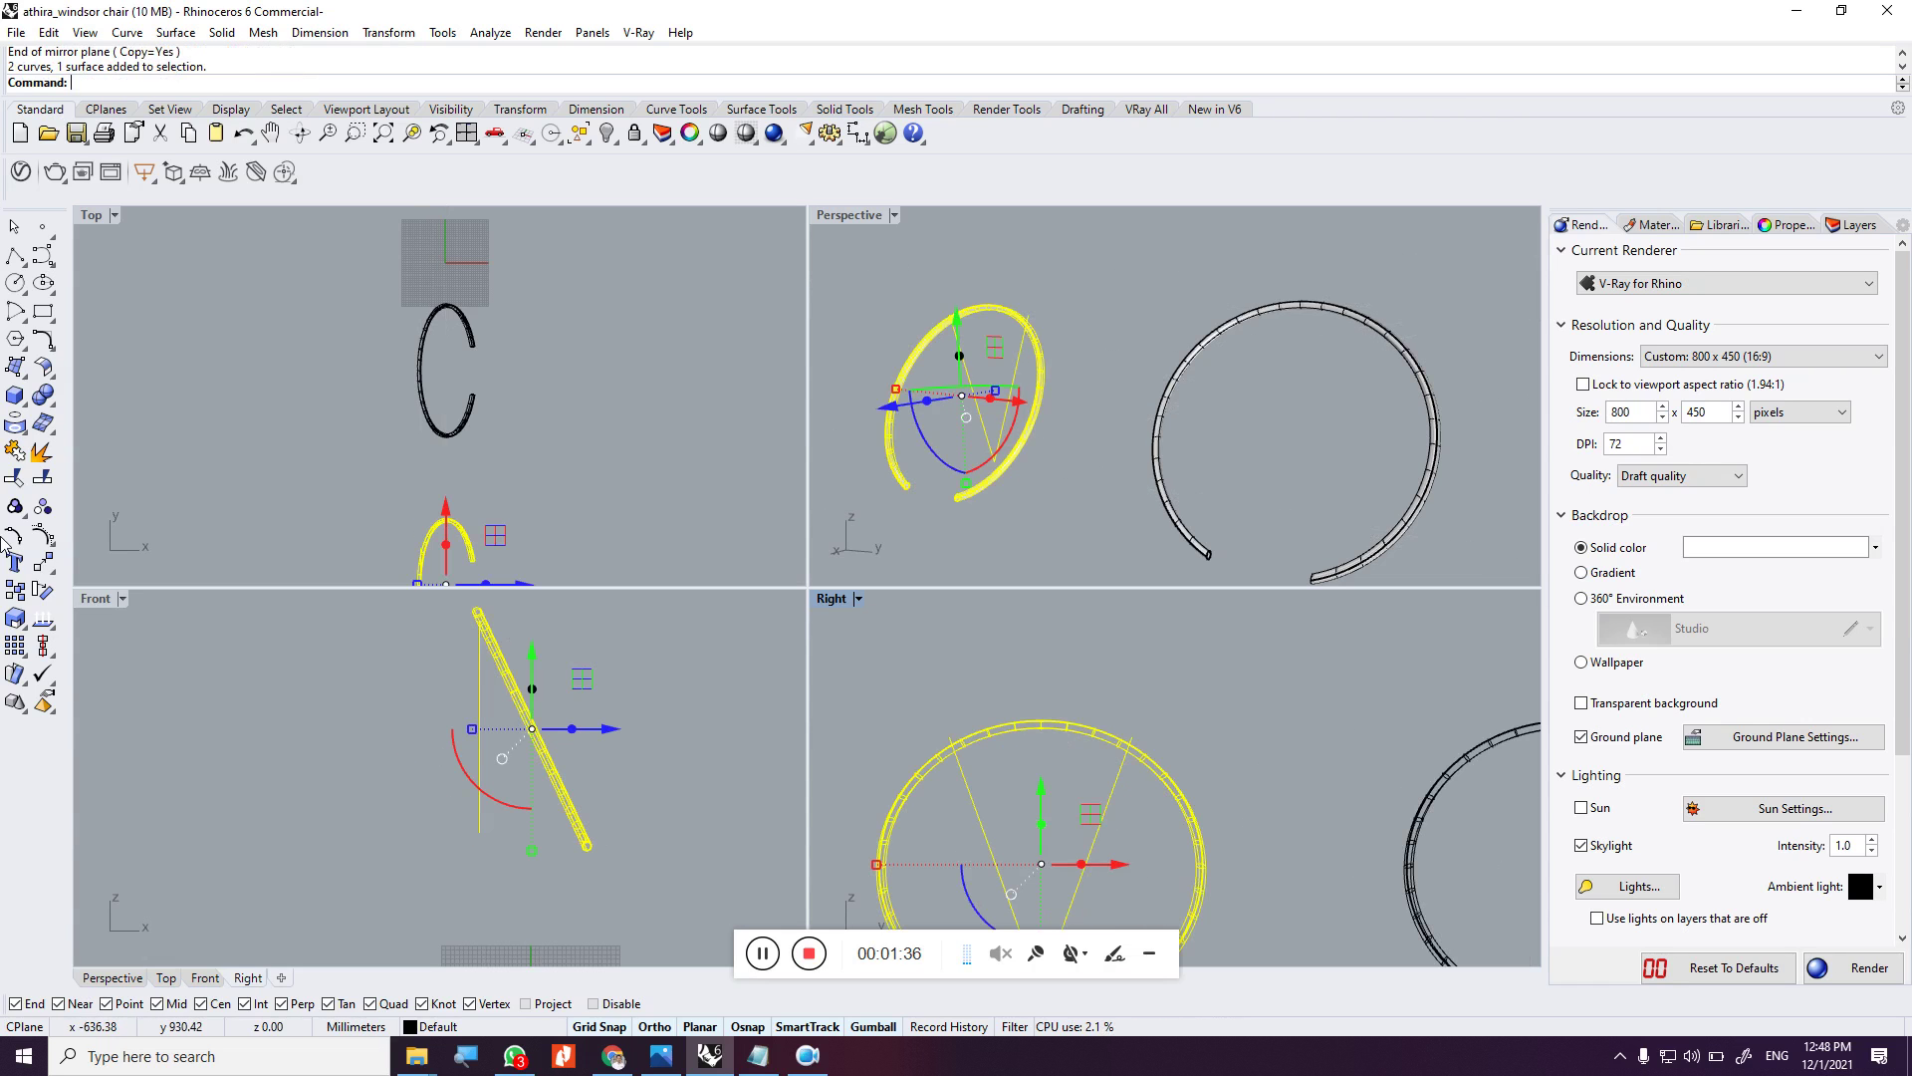
left_click(14, 478)
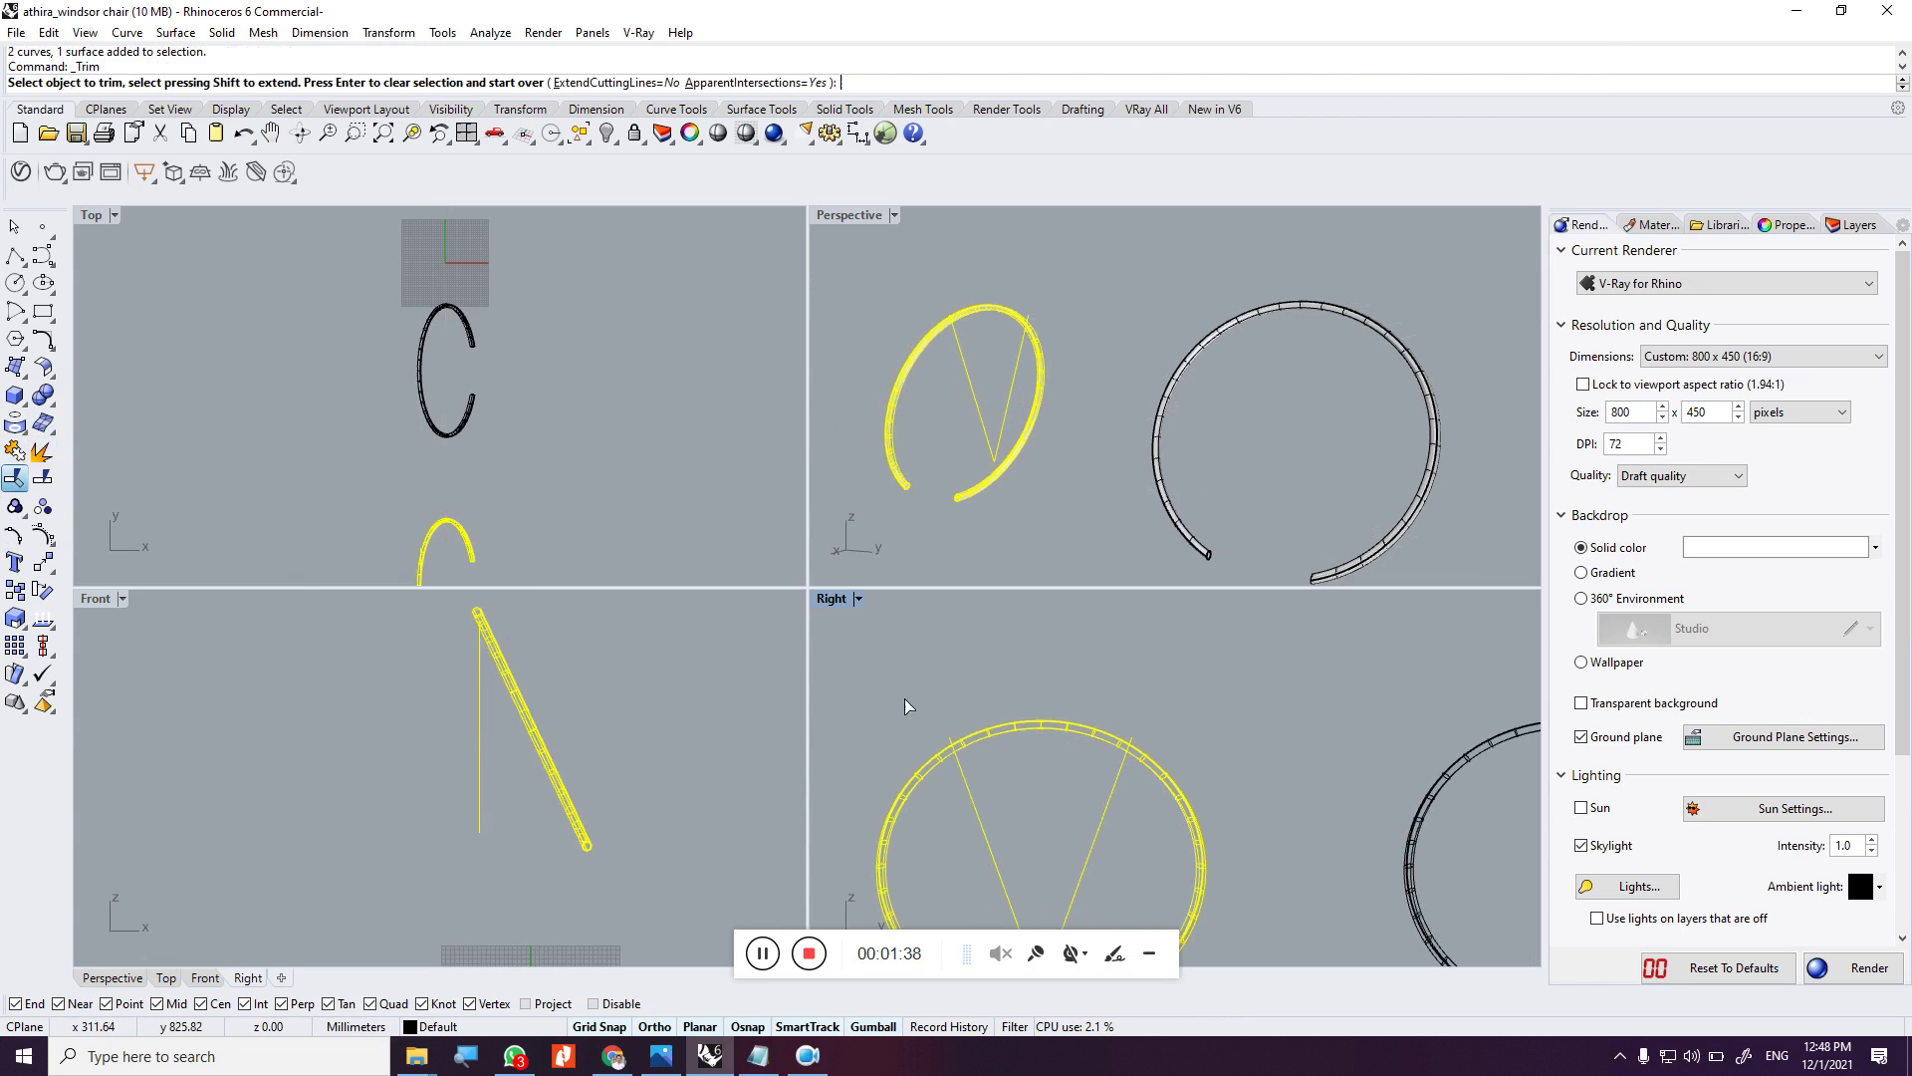
scroll(1040, 695, "down", 3)
left_click(1022, 698)
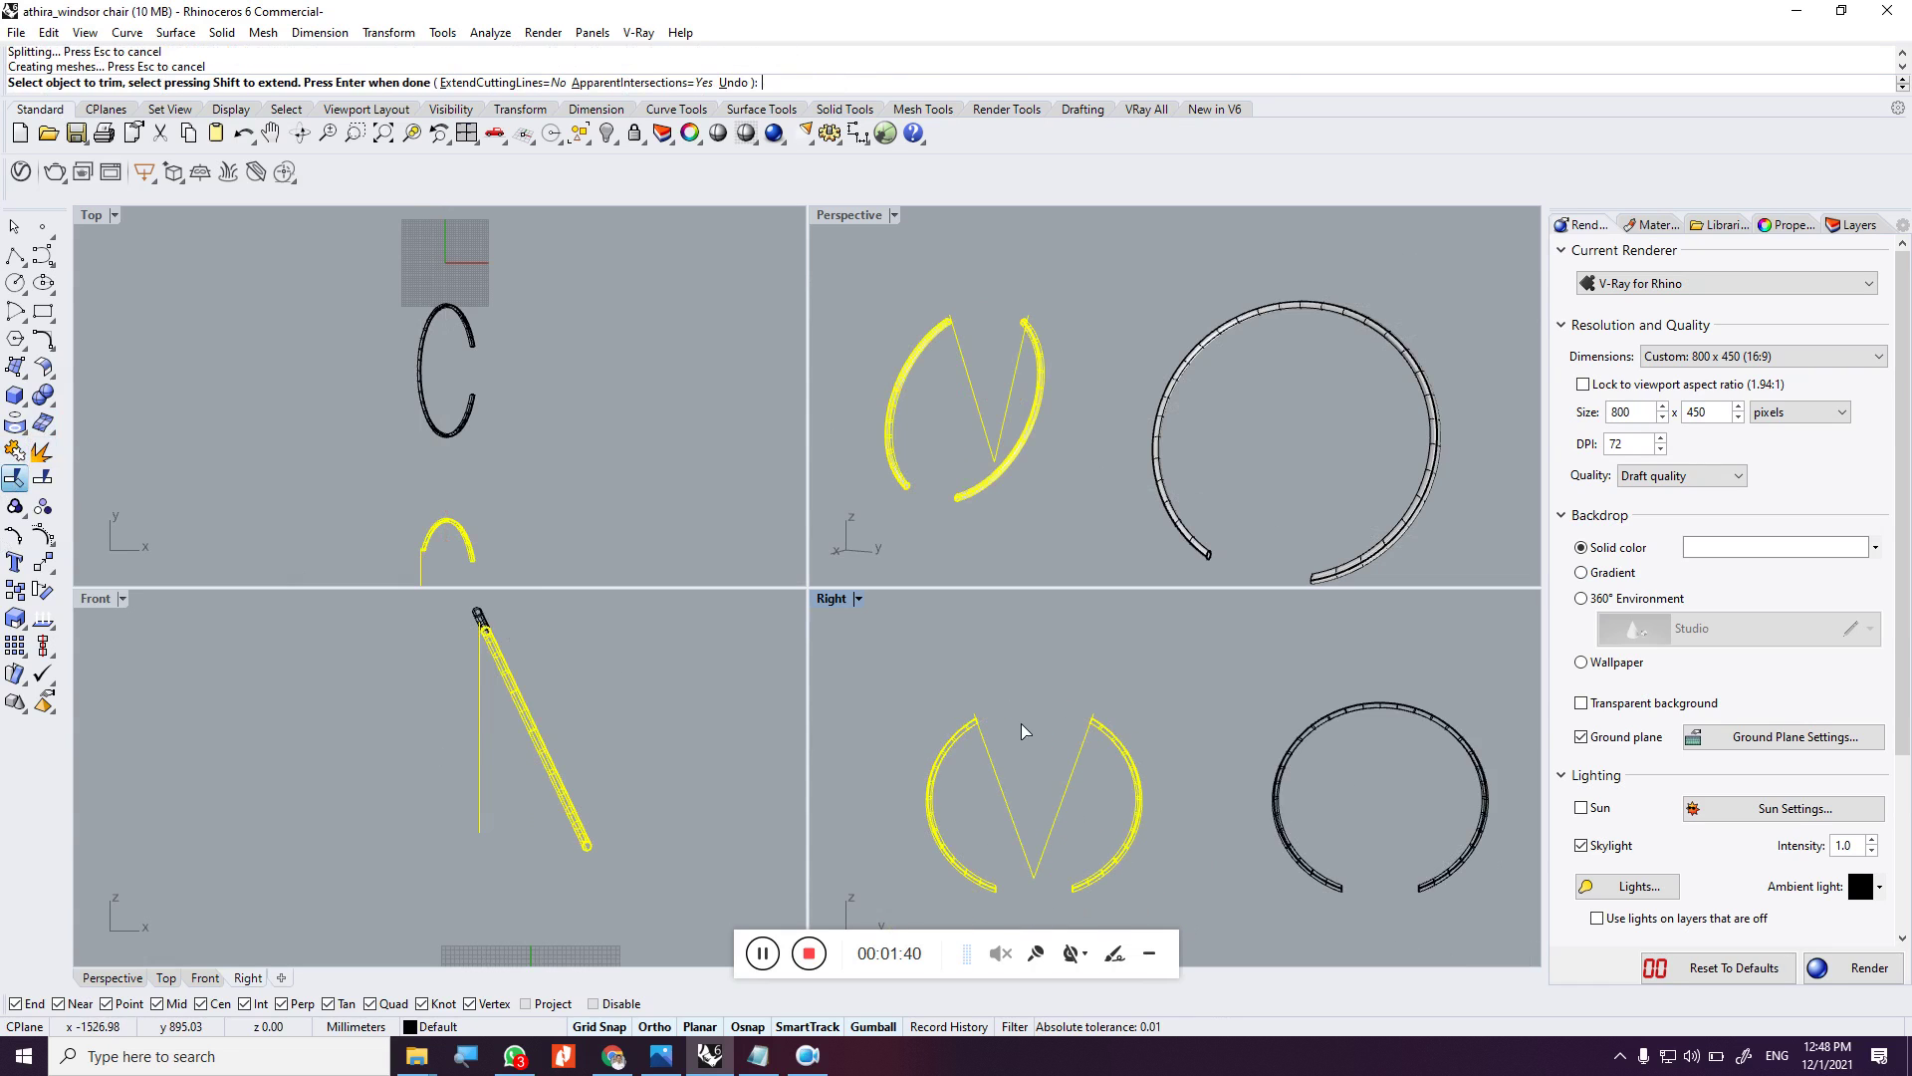
key("ctrl+z")
left_click(979, 851)
left_click(1120, 855)
key("Return")
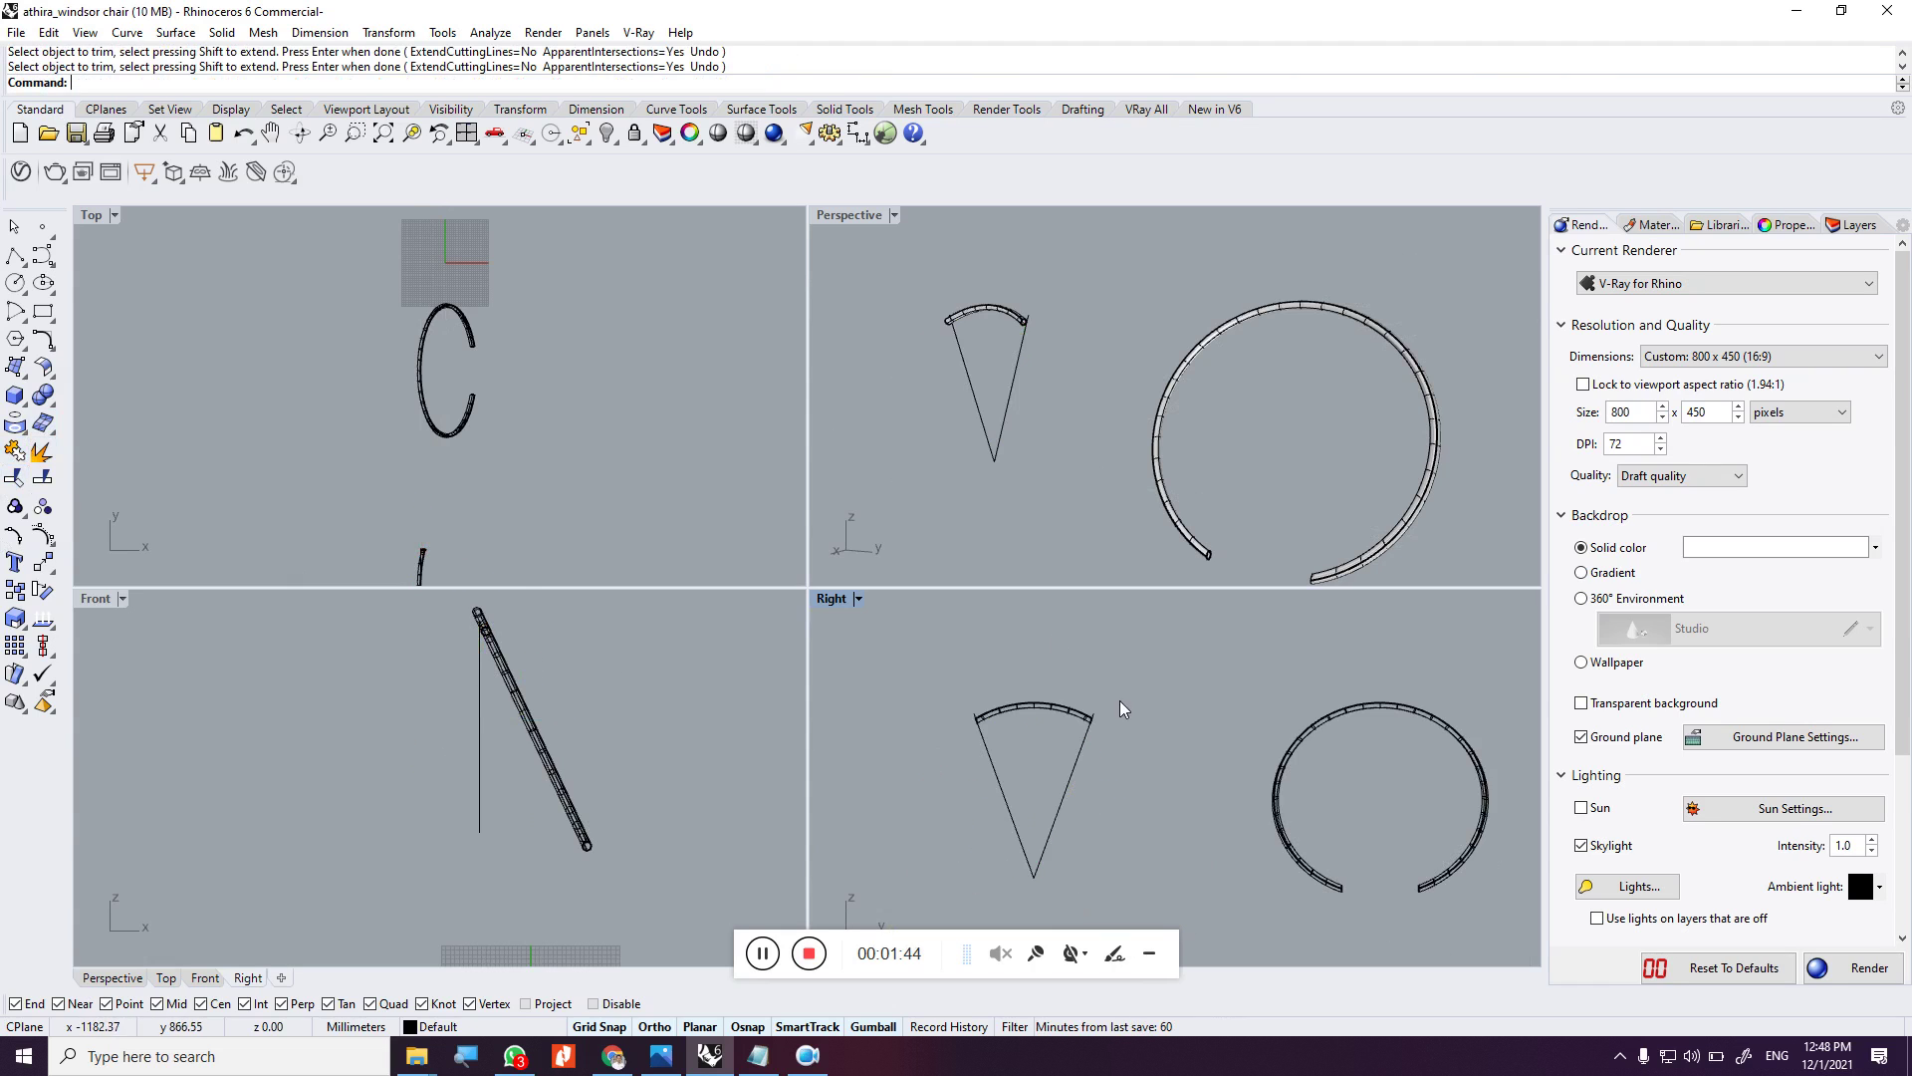
Offset the trimmed top tube segment with OffsetSrf by a distance of 1 with Solid set to No
scroll(996, 303, "up", 5)
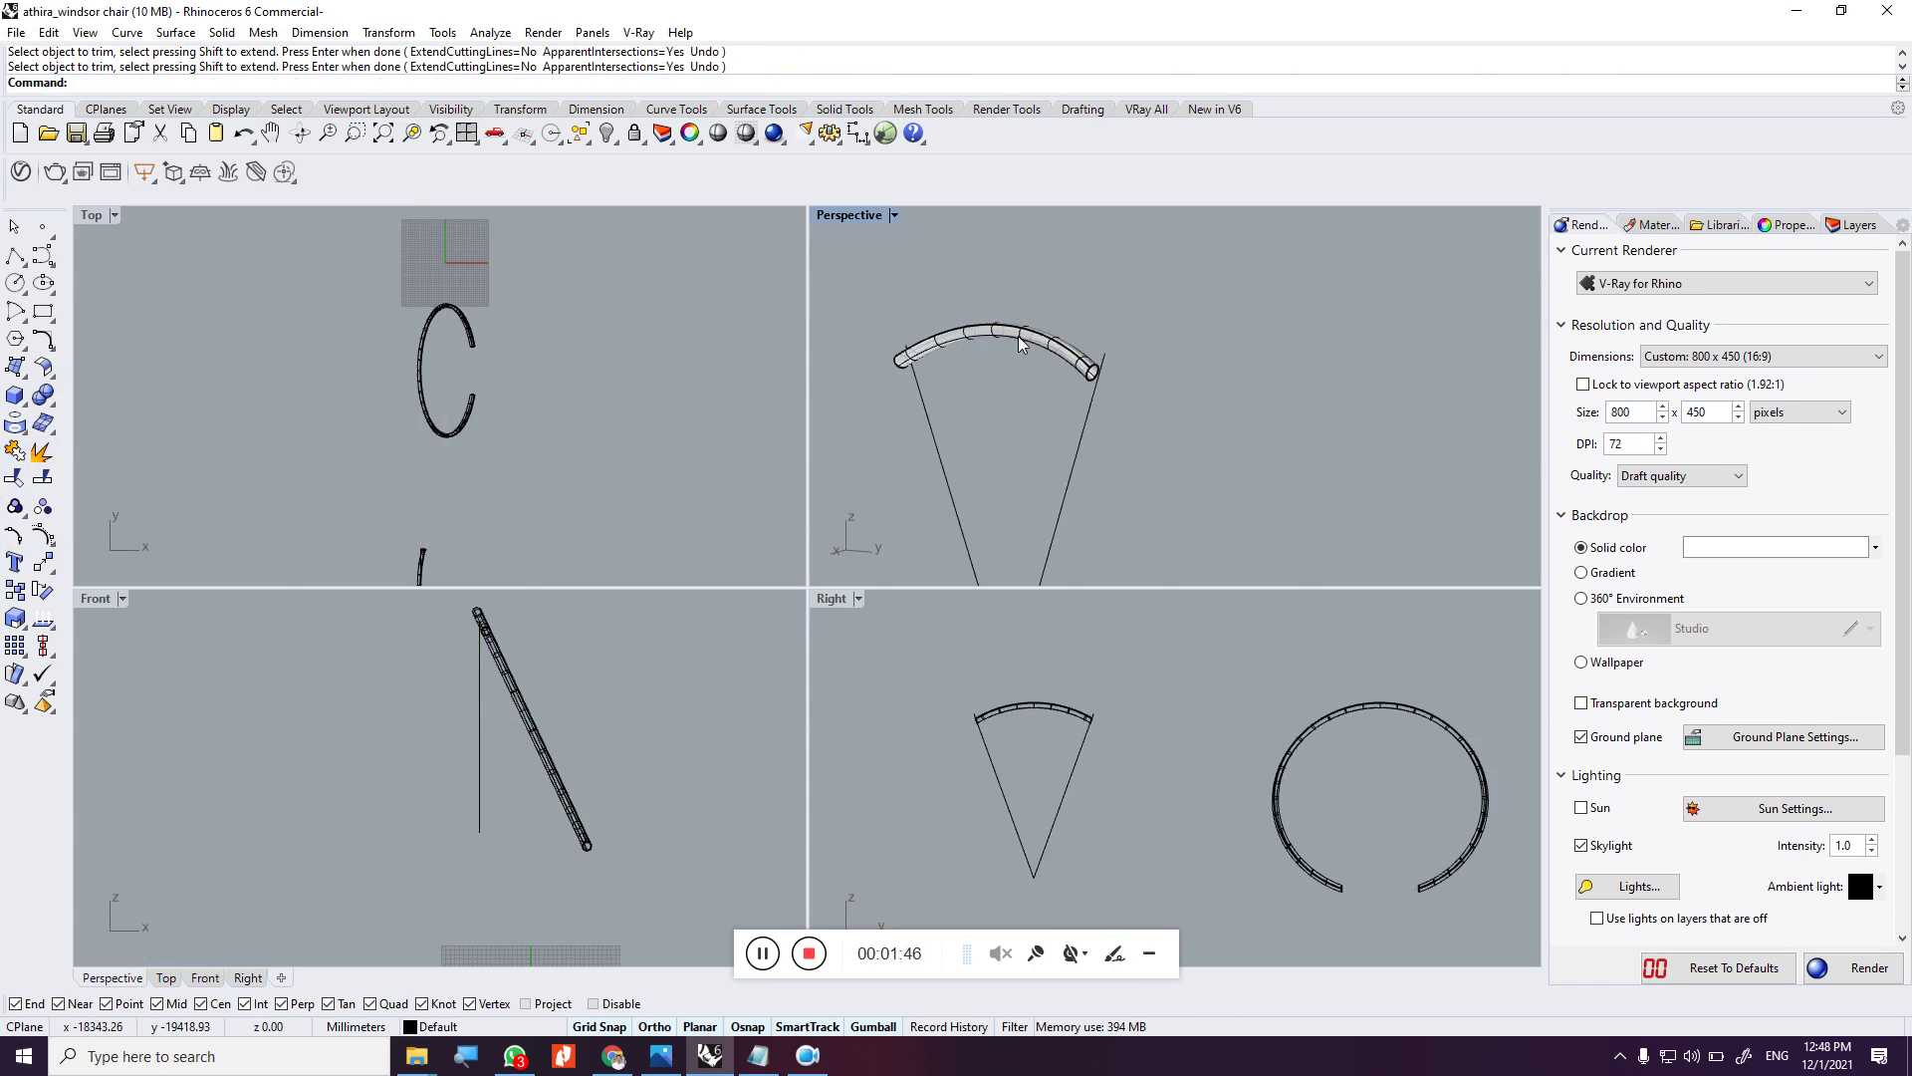
left_click(1018, 336)
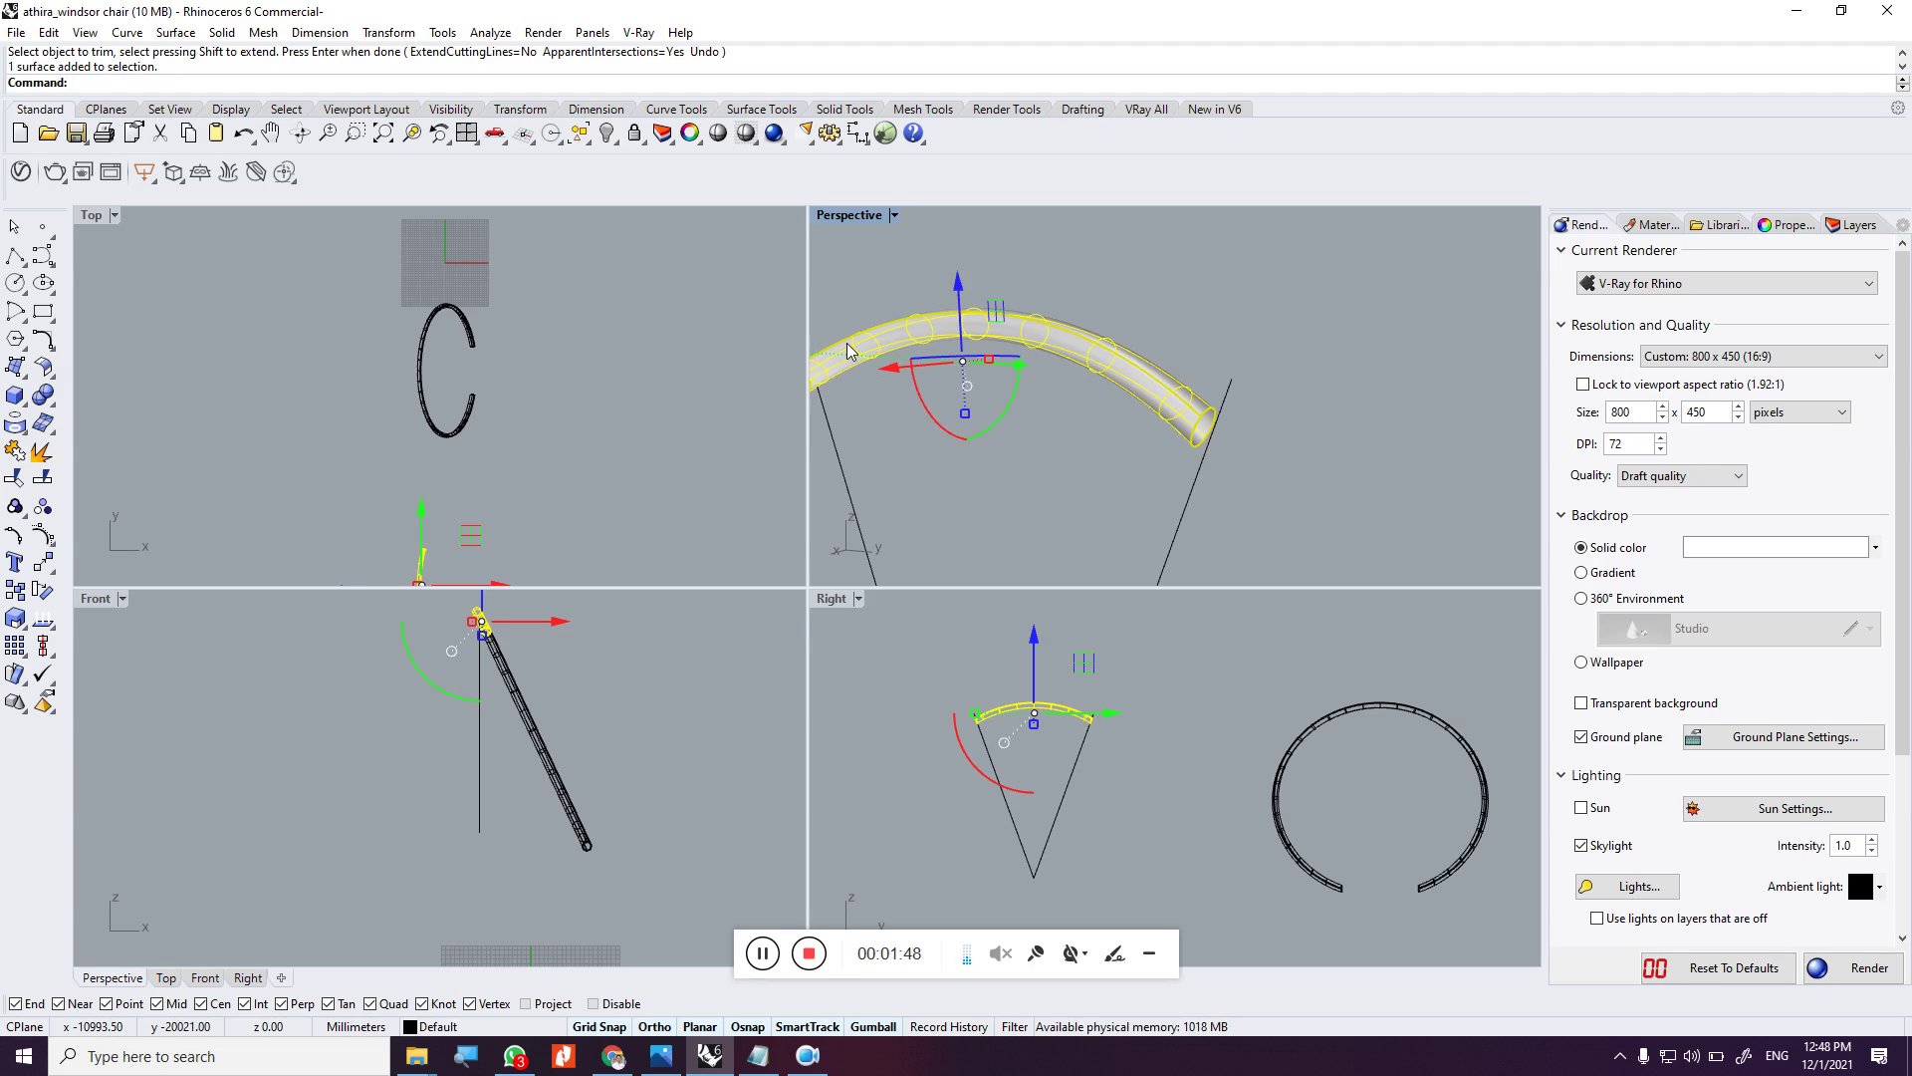
left_click(1032, 427)
left_click(1094, 374)
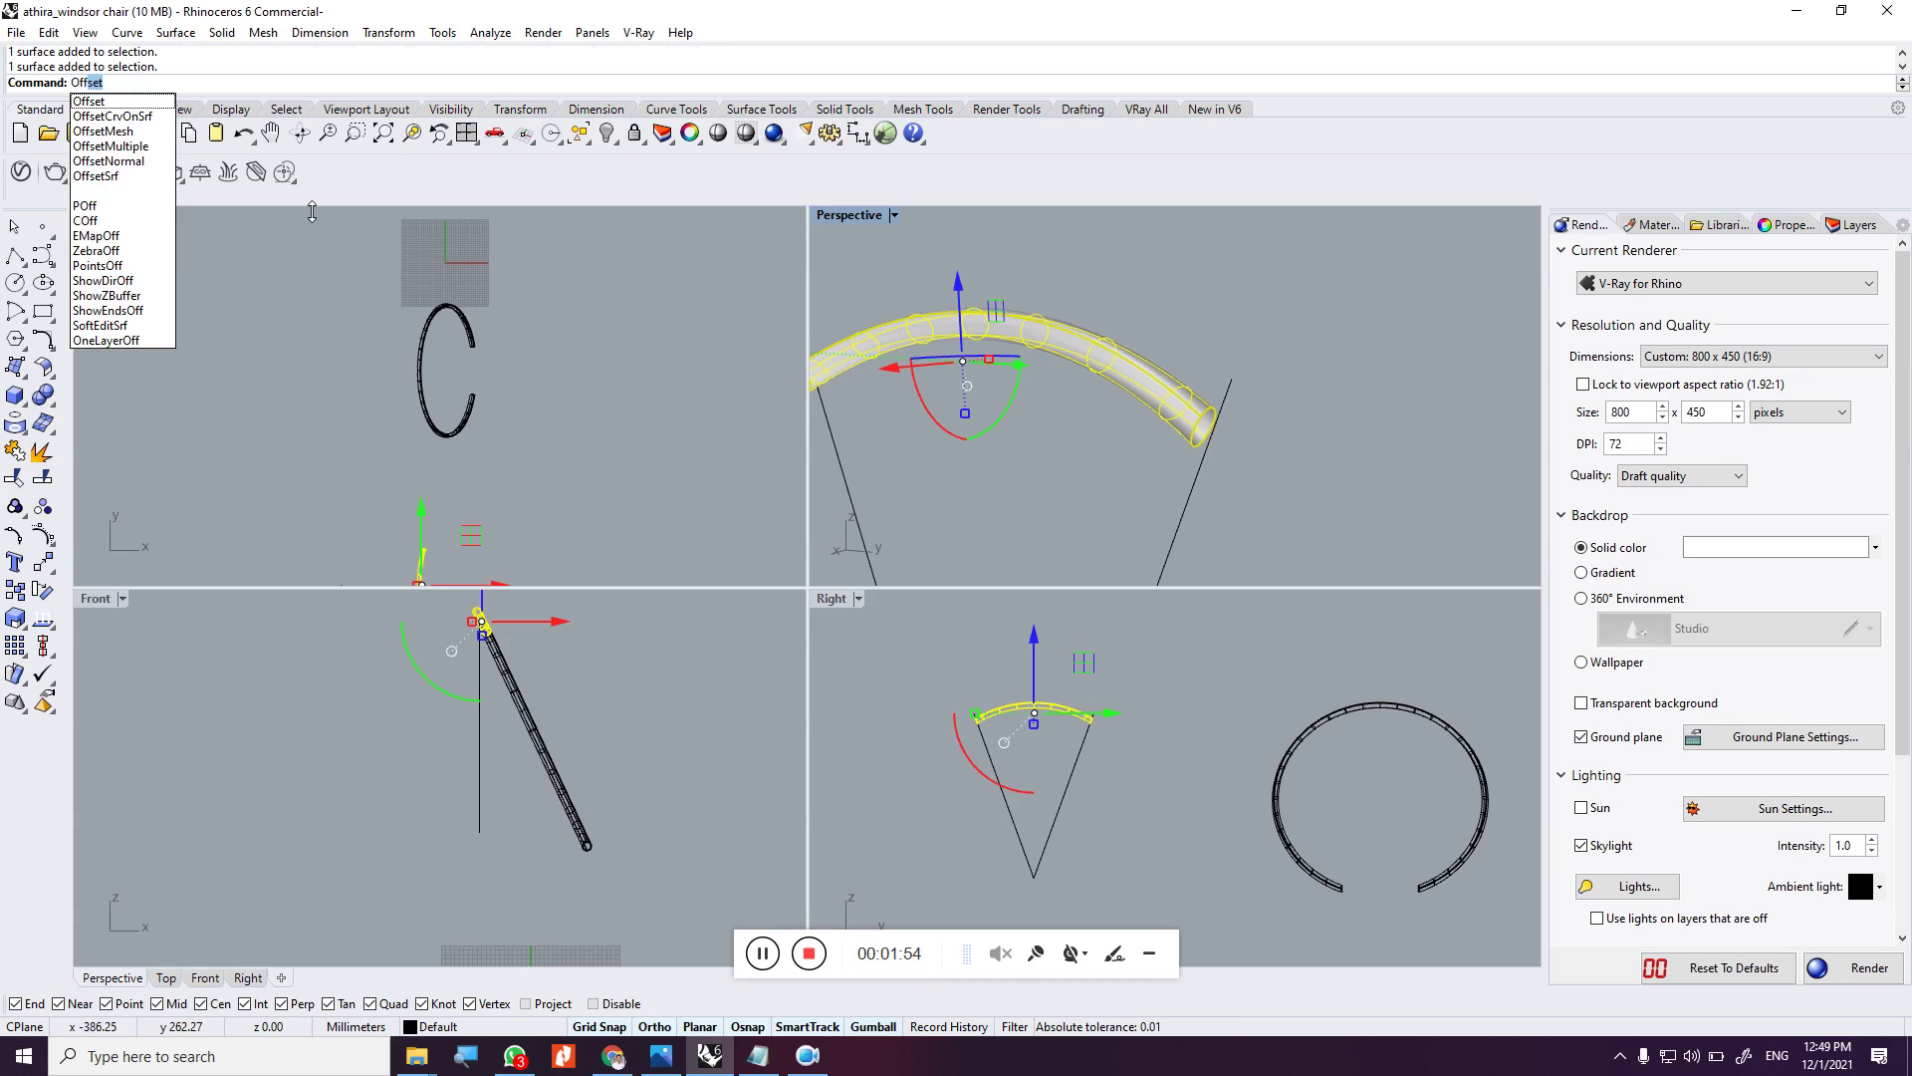
left_click(96, 177)
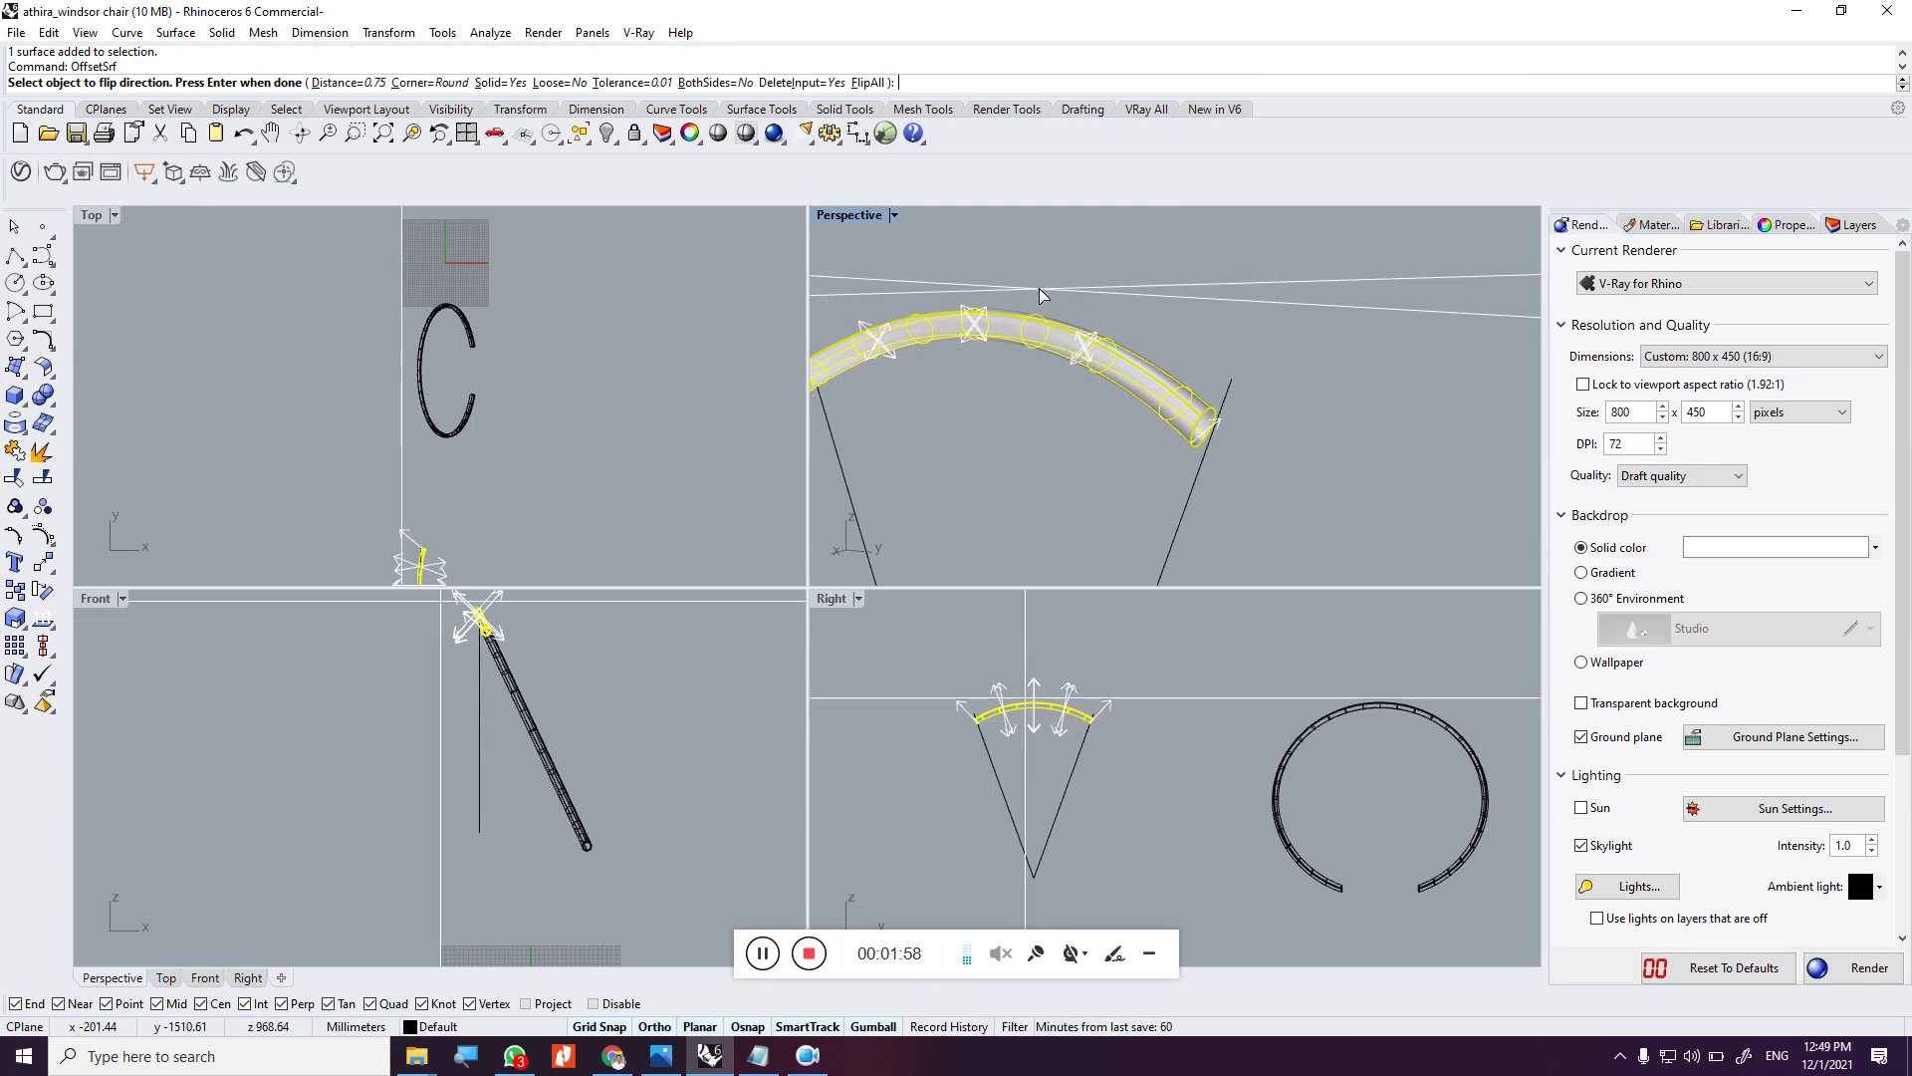
left_click(866, 83)
left_click(866, 83)
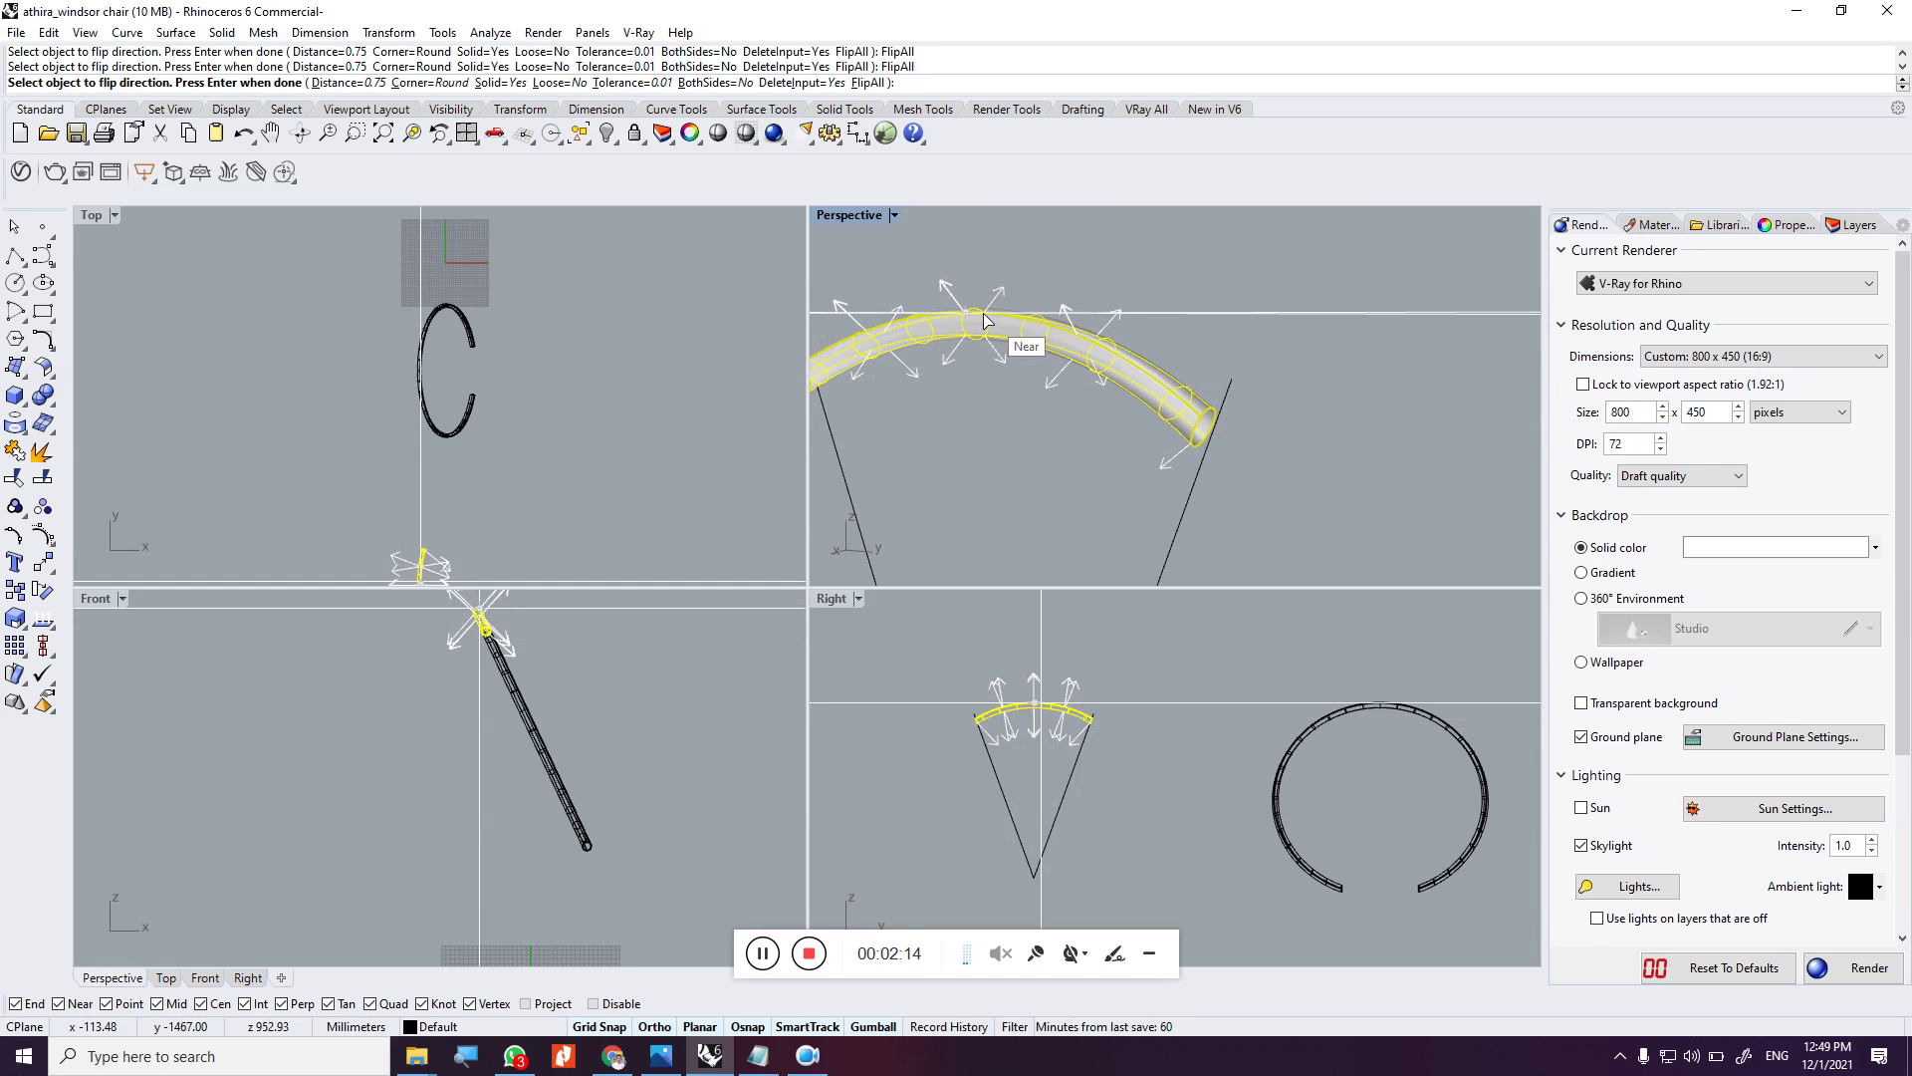
left_click(498, 83)
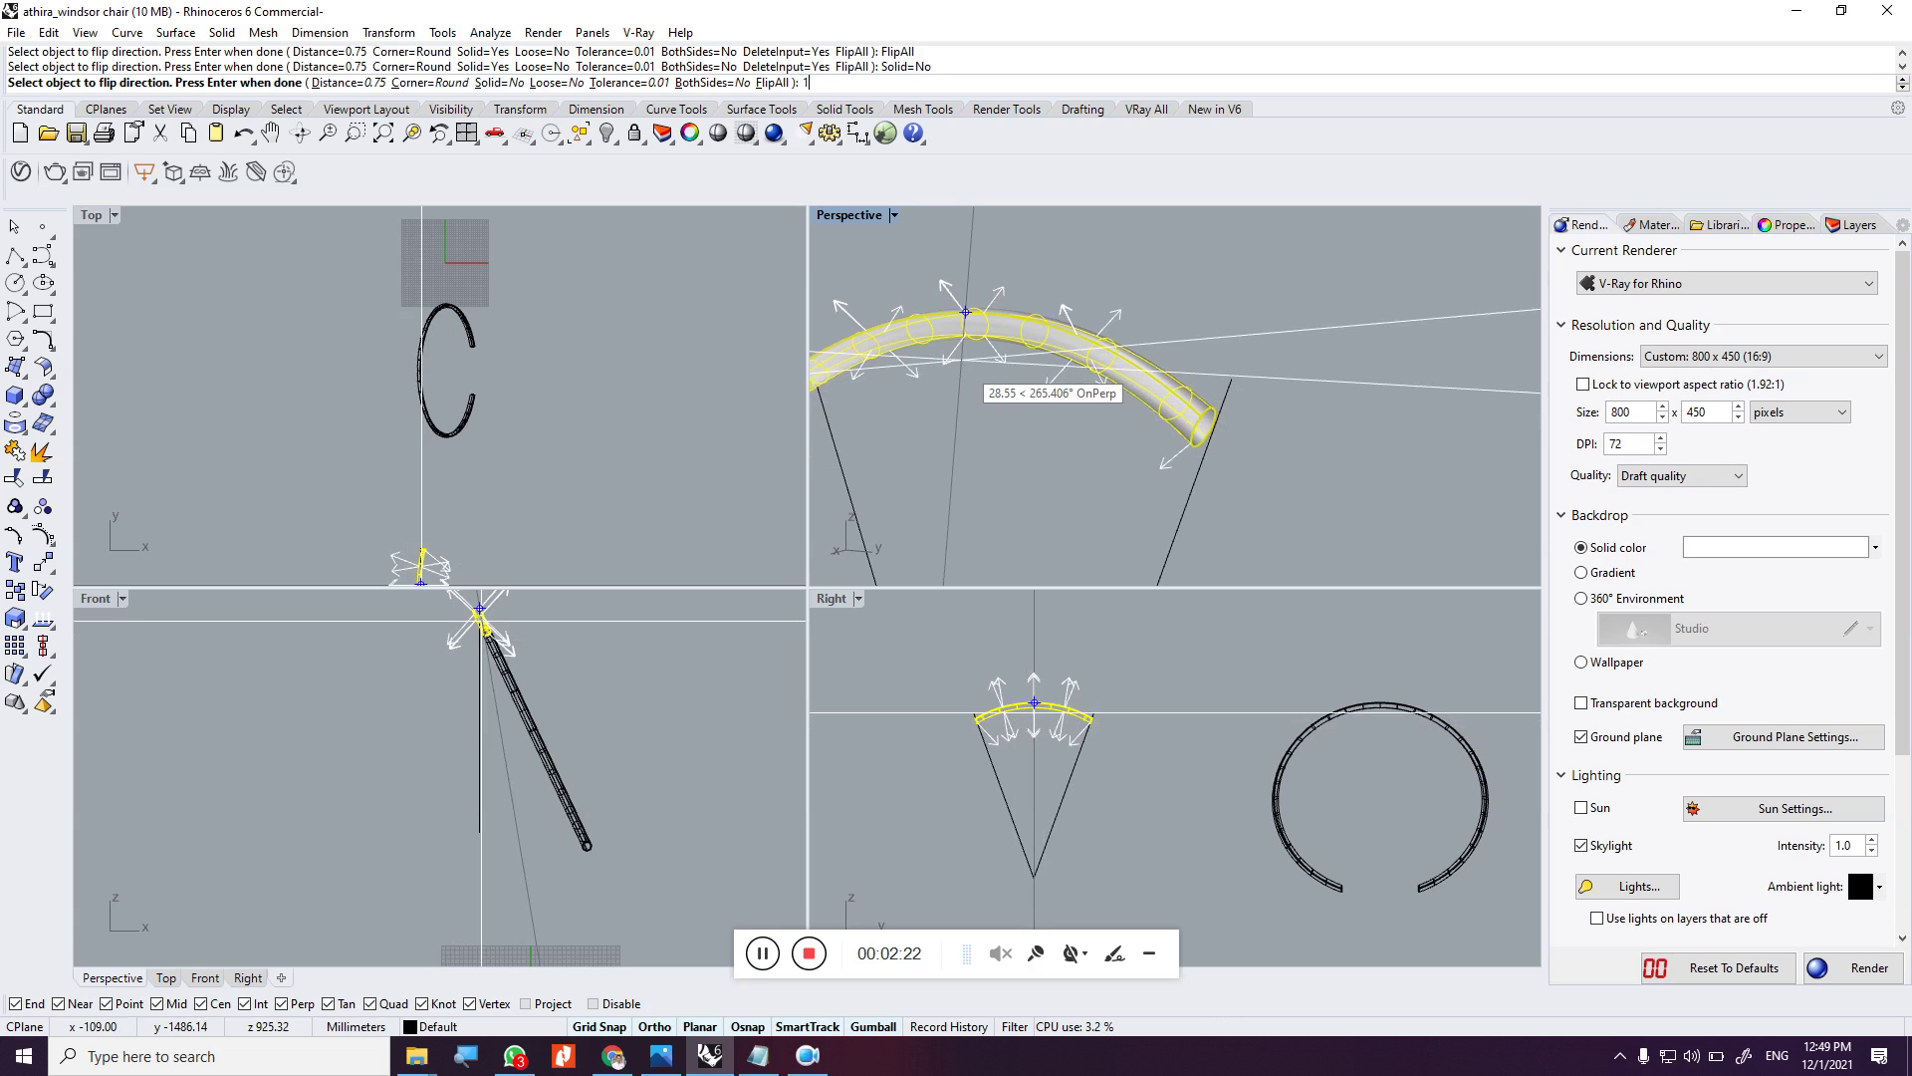
key("Return")
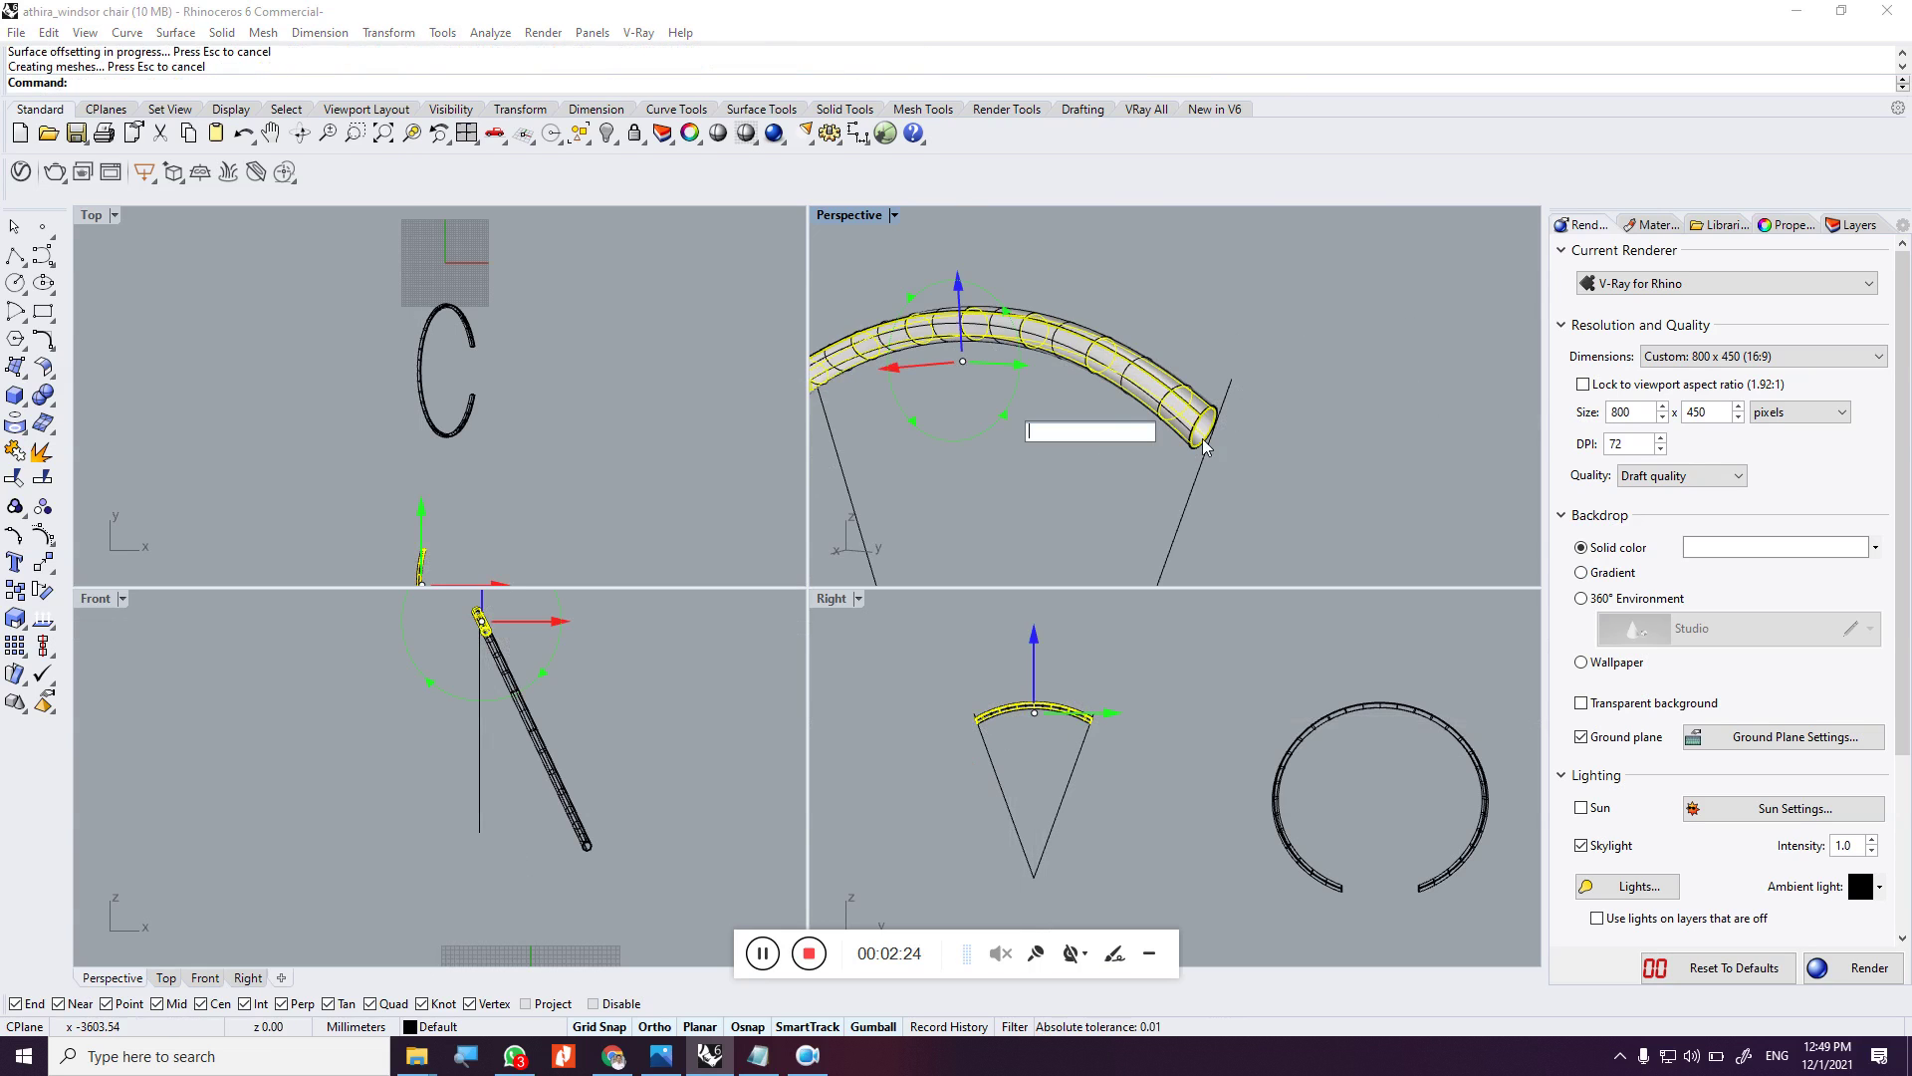
Offset the outer surface of the tube segment with OffsetSrf by 20, flipping the direction outward and setting Solid to Yes
scroll(1191, 448, "up", 3)
left_click(1155, 299)
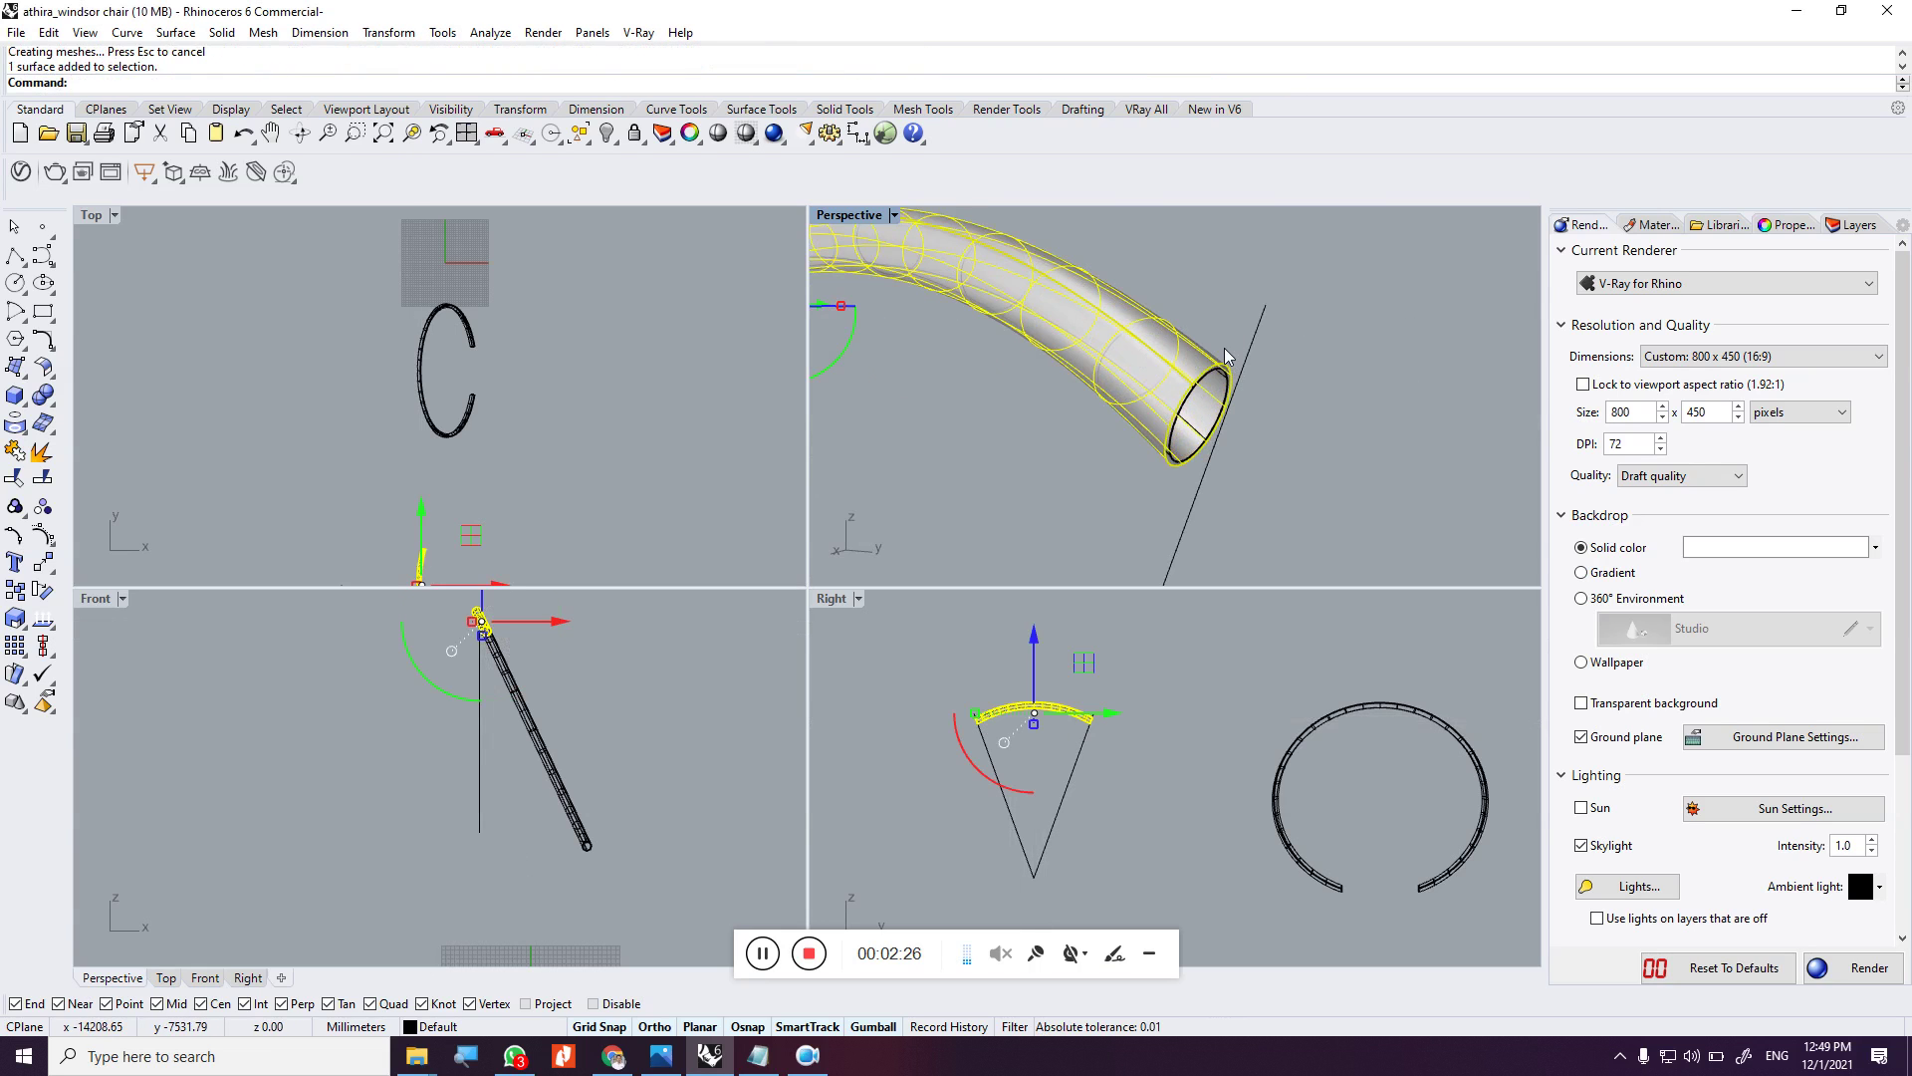
scroll(1260, 413, "down", 3)
scroll(1107, 411, "up", 1)
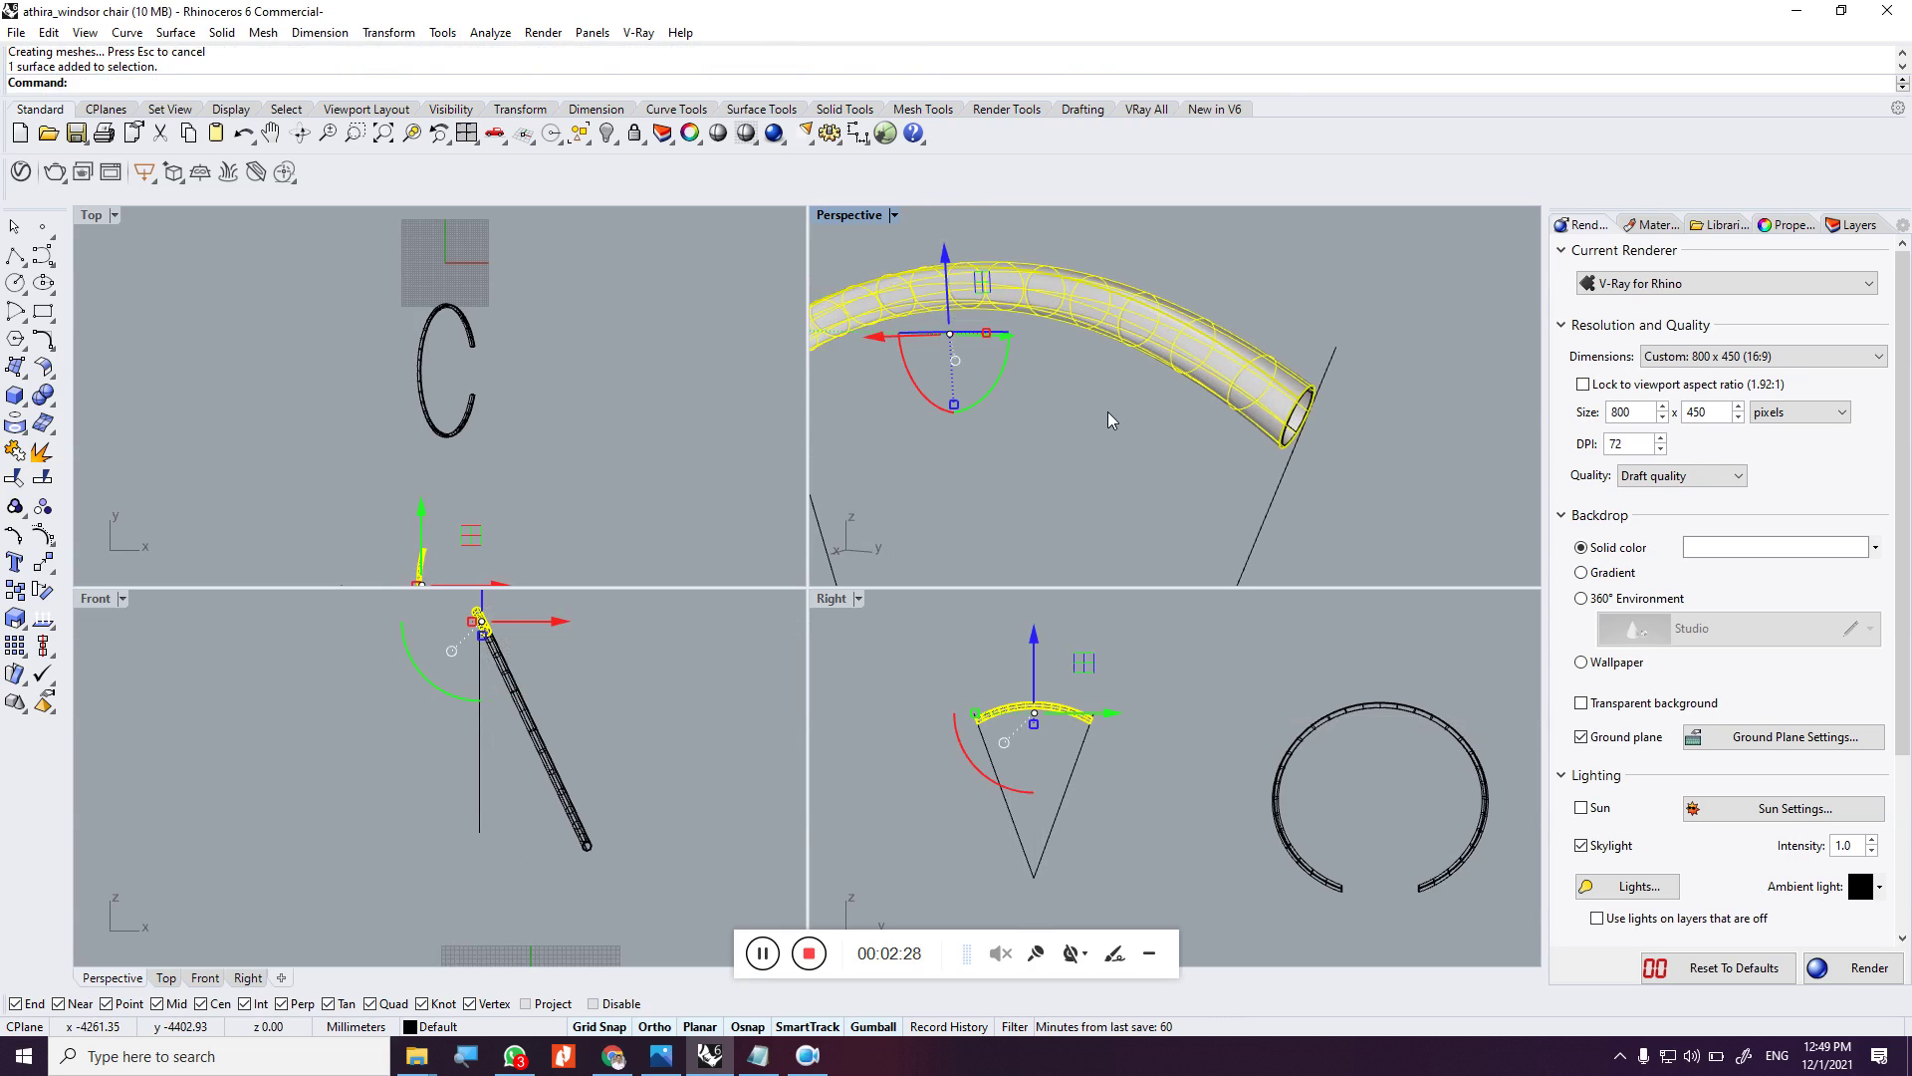
type("ff")
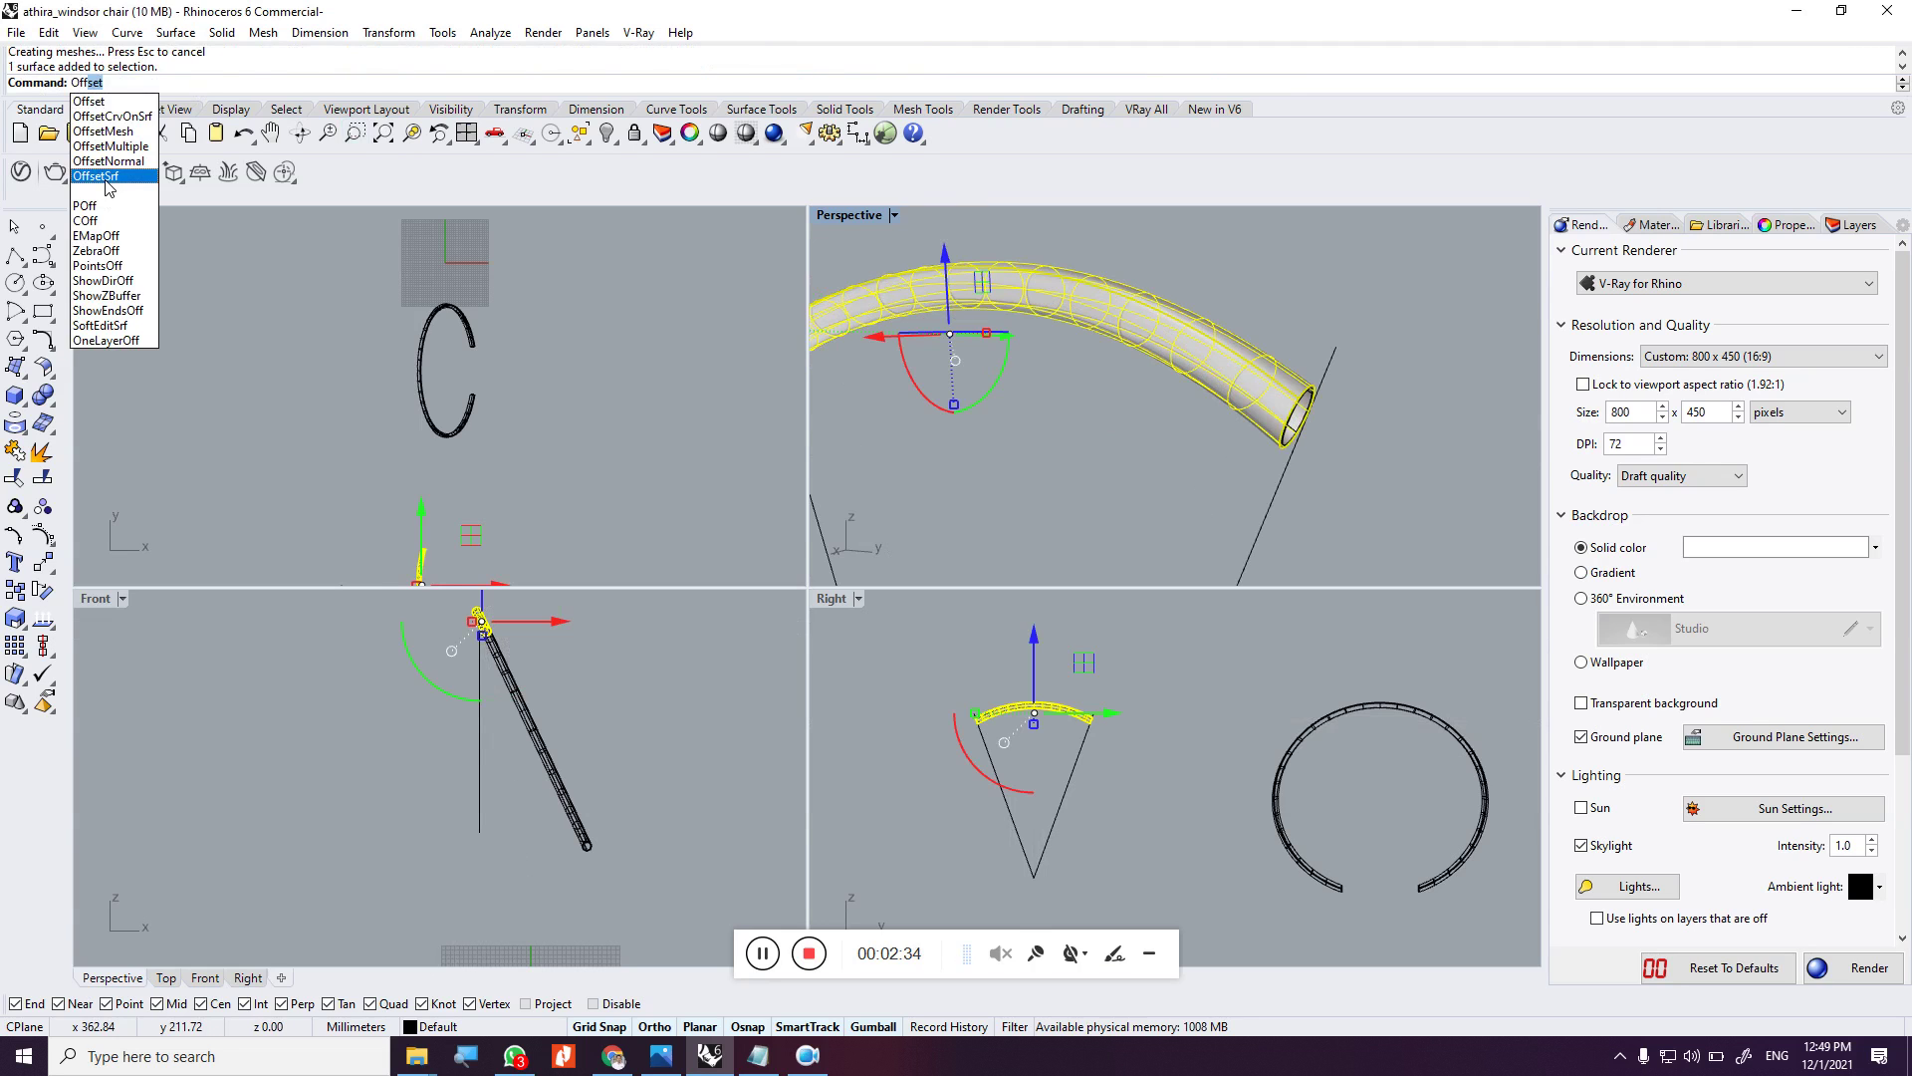
left_click(107, 179)
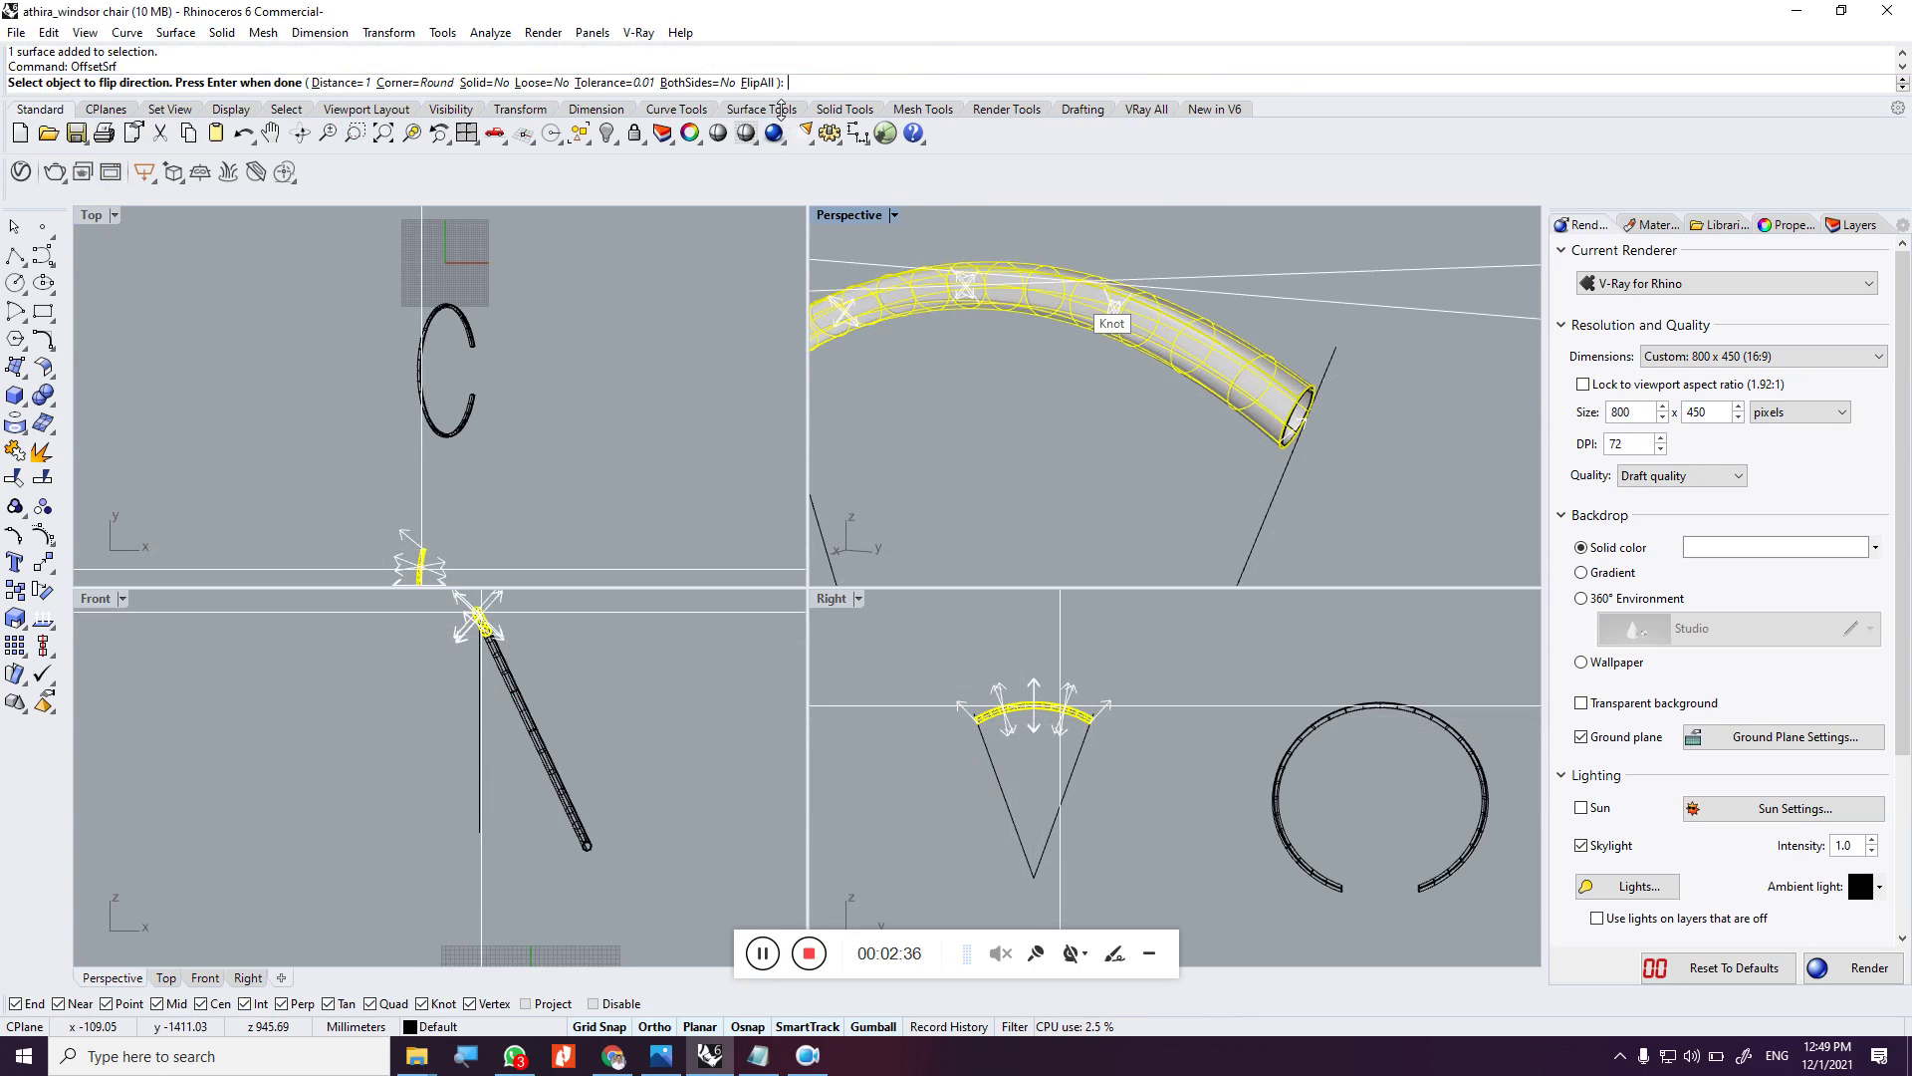
left_click(760, 83)
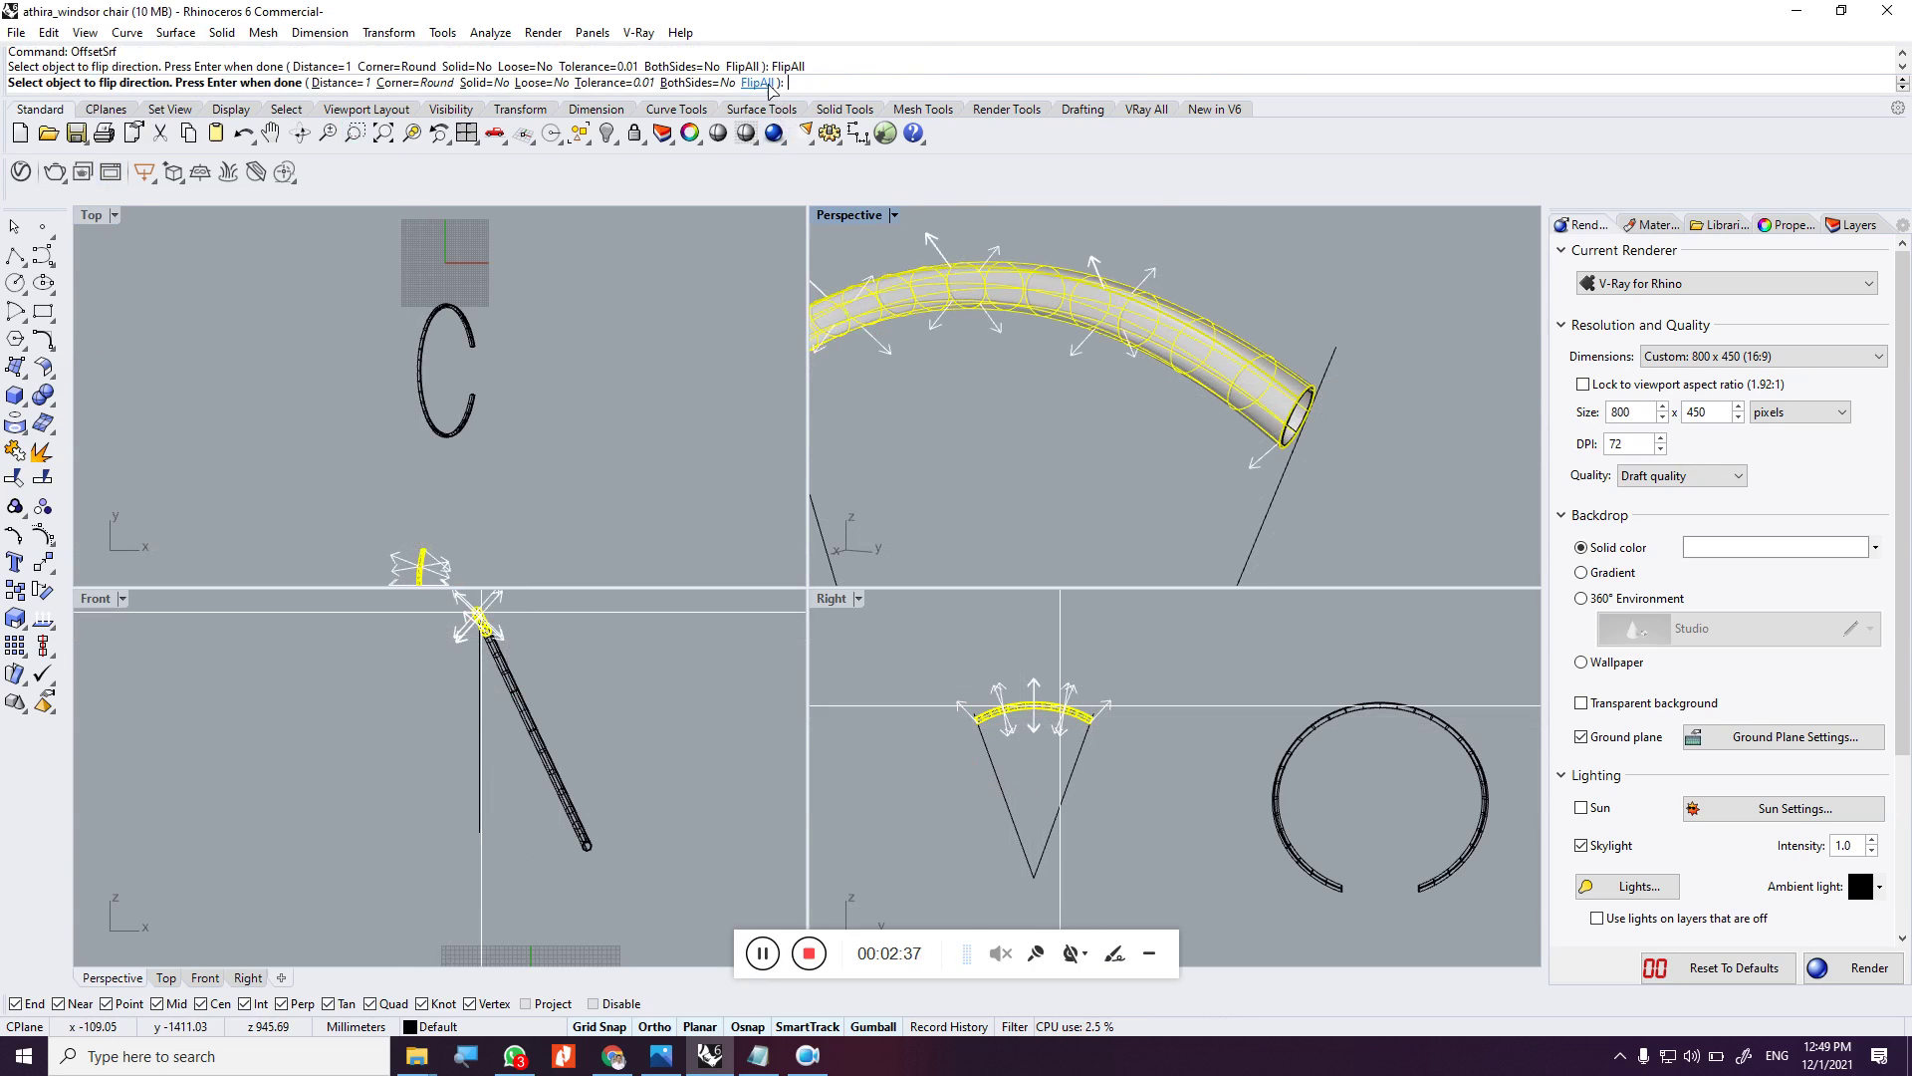
left_click(485, 83)
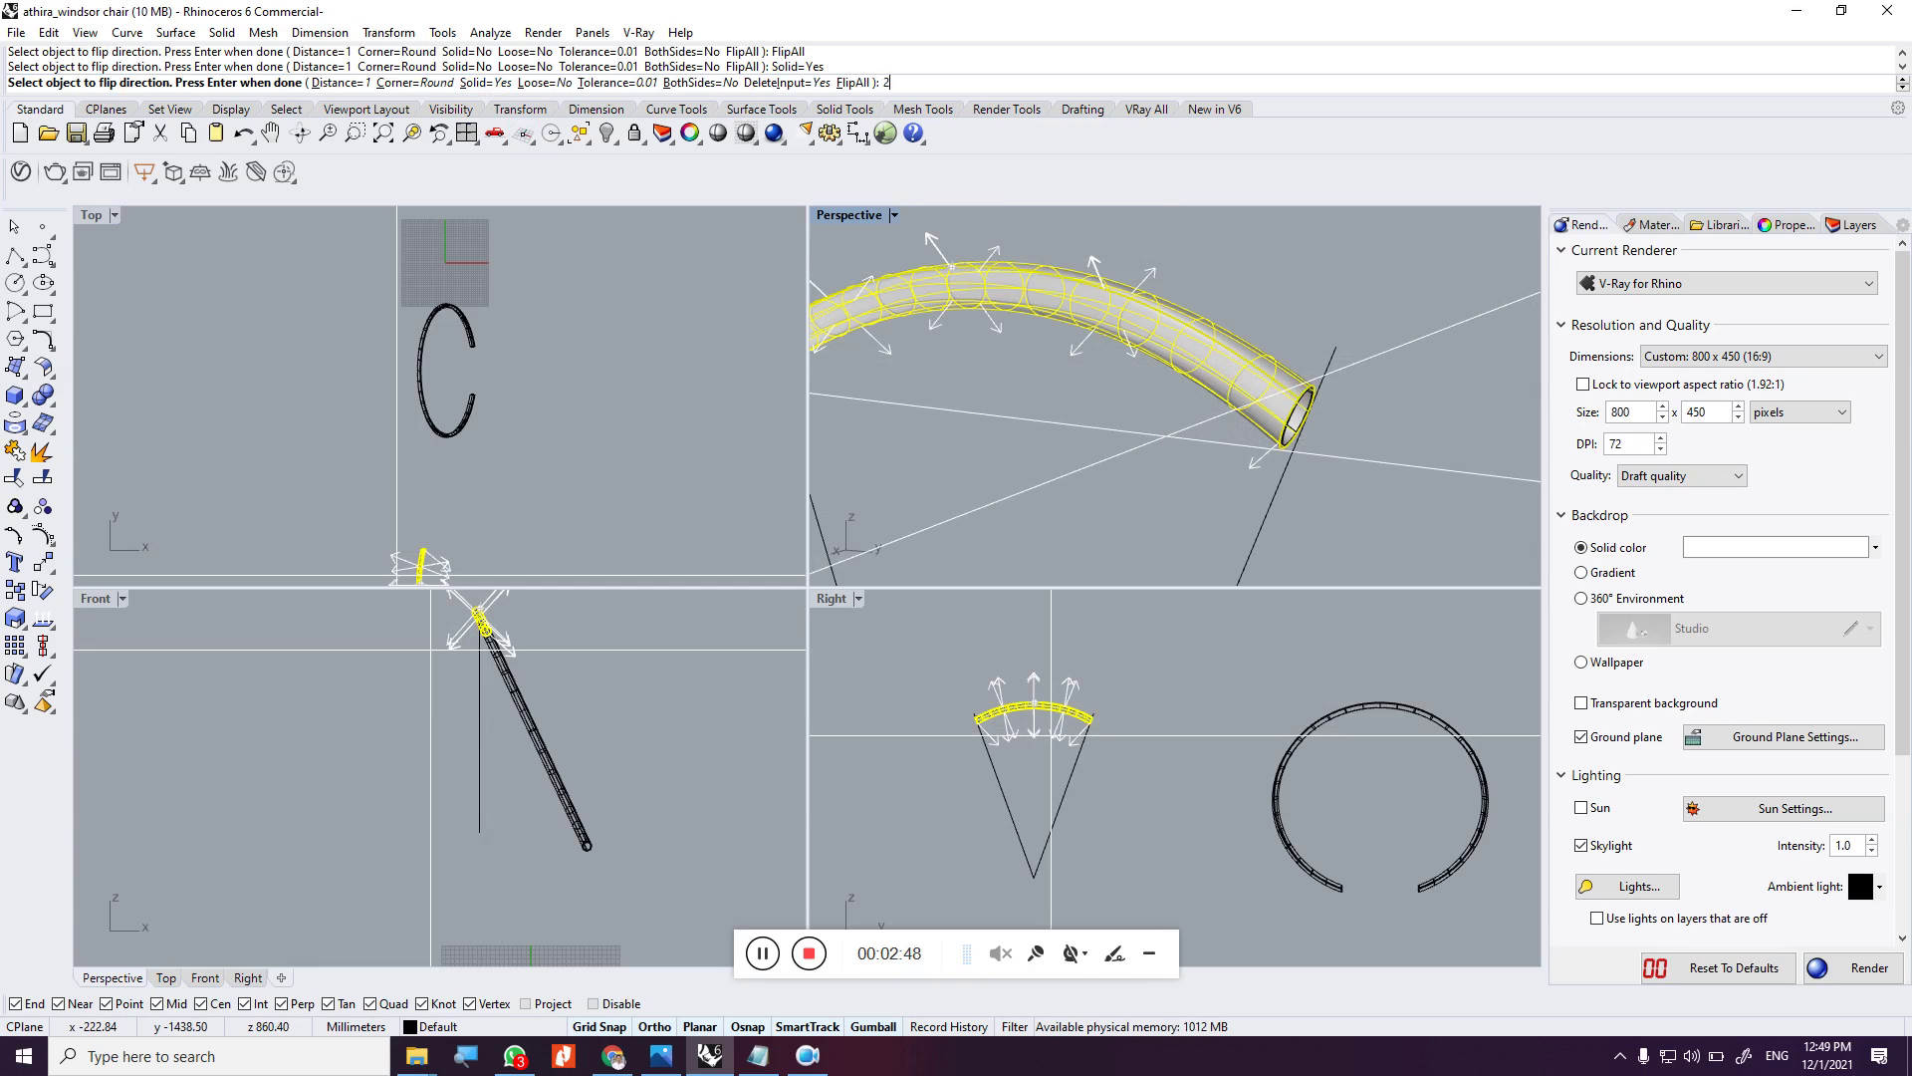
key("Return")
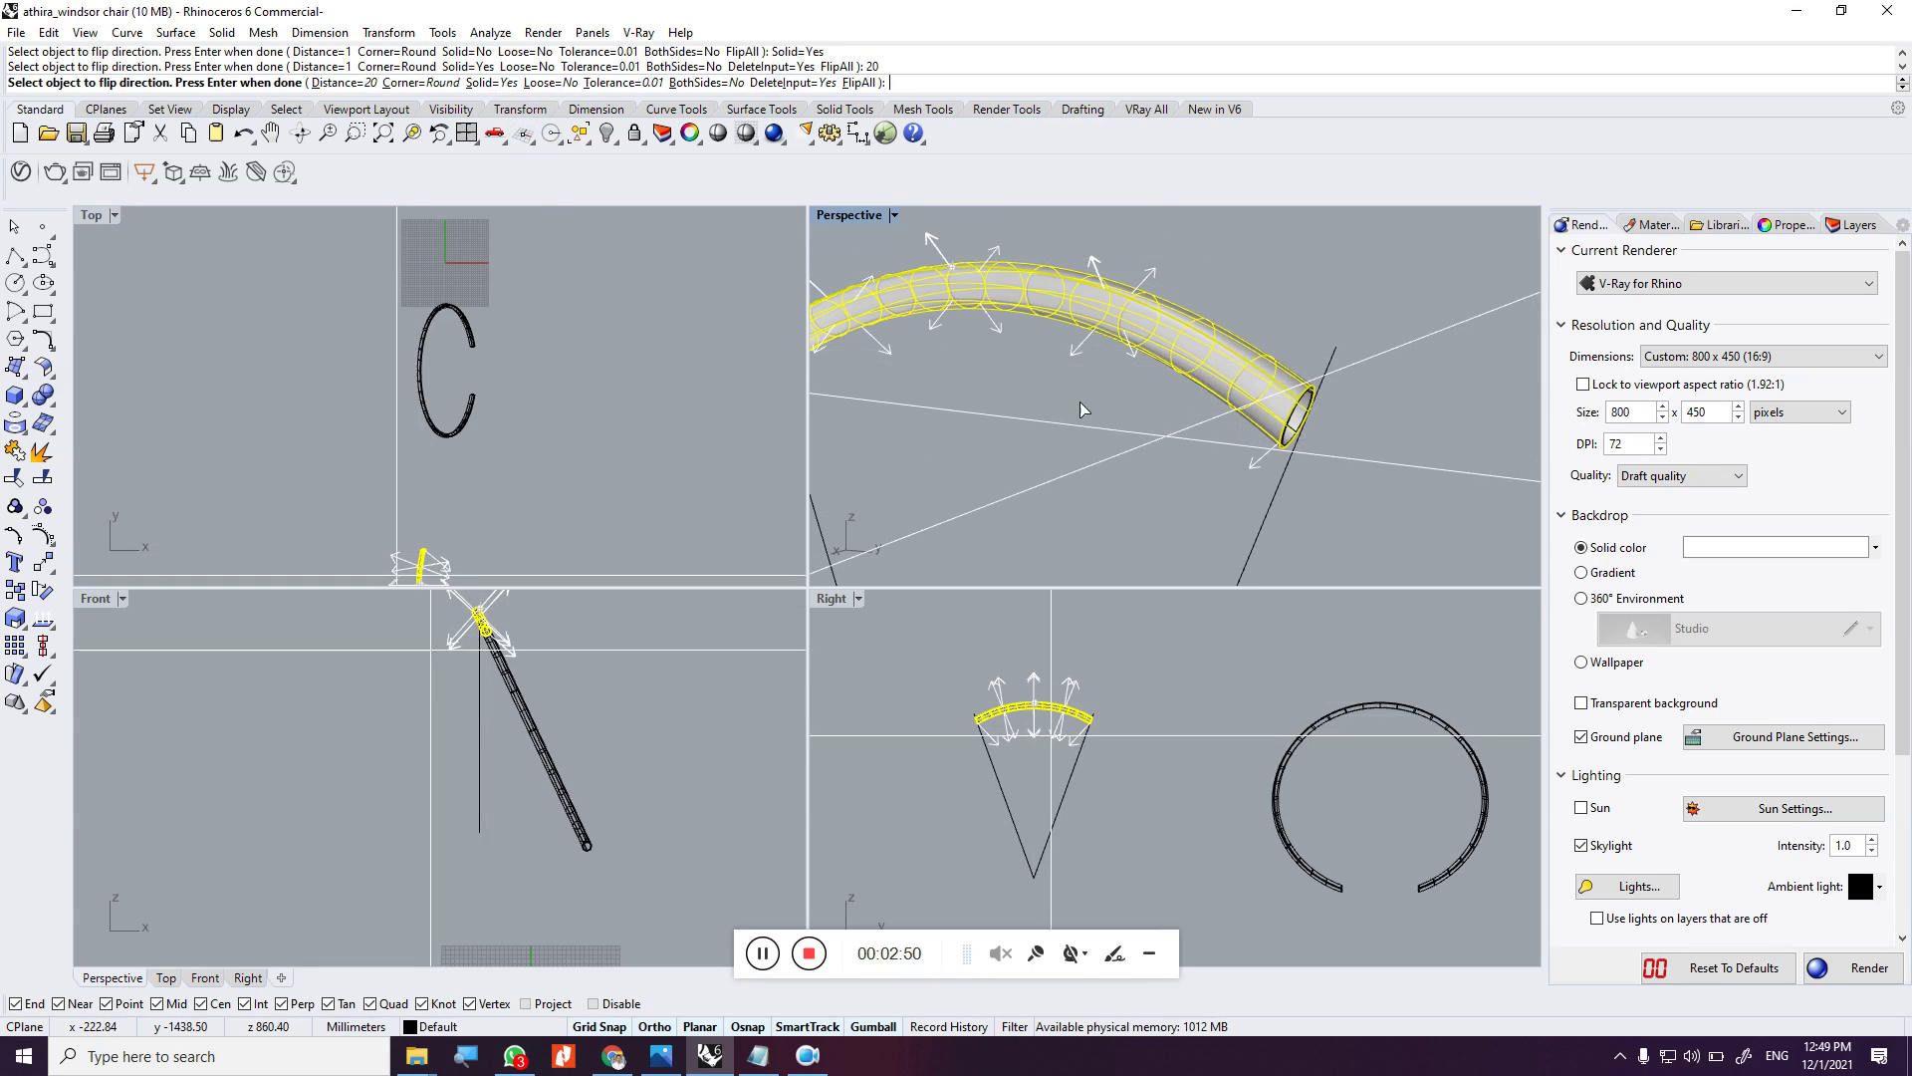
key("Return")
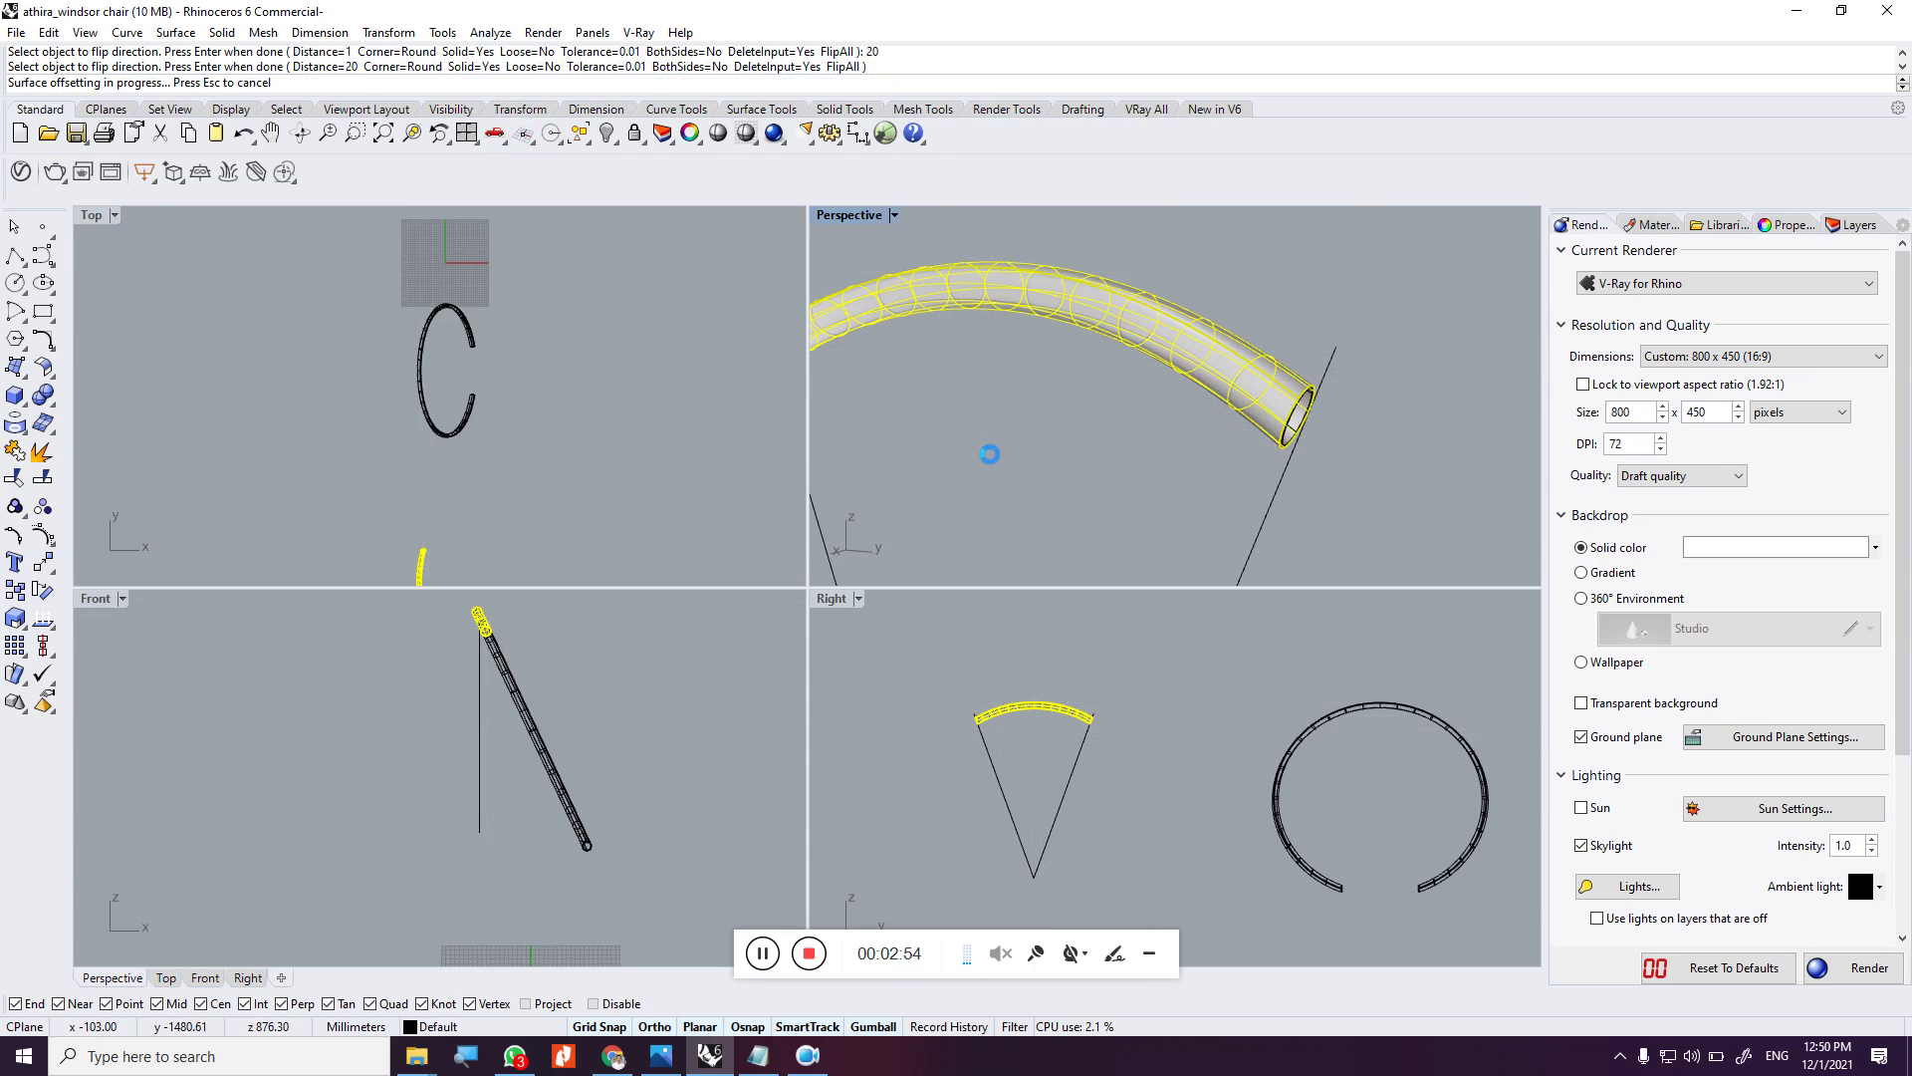
Fillet the outer rim edge at the sleeve's right end, as seen in the Right view, with FilletEdge at radius 5
scroll(981, 446, "up", 3)
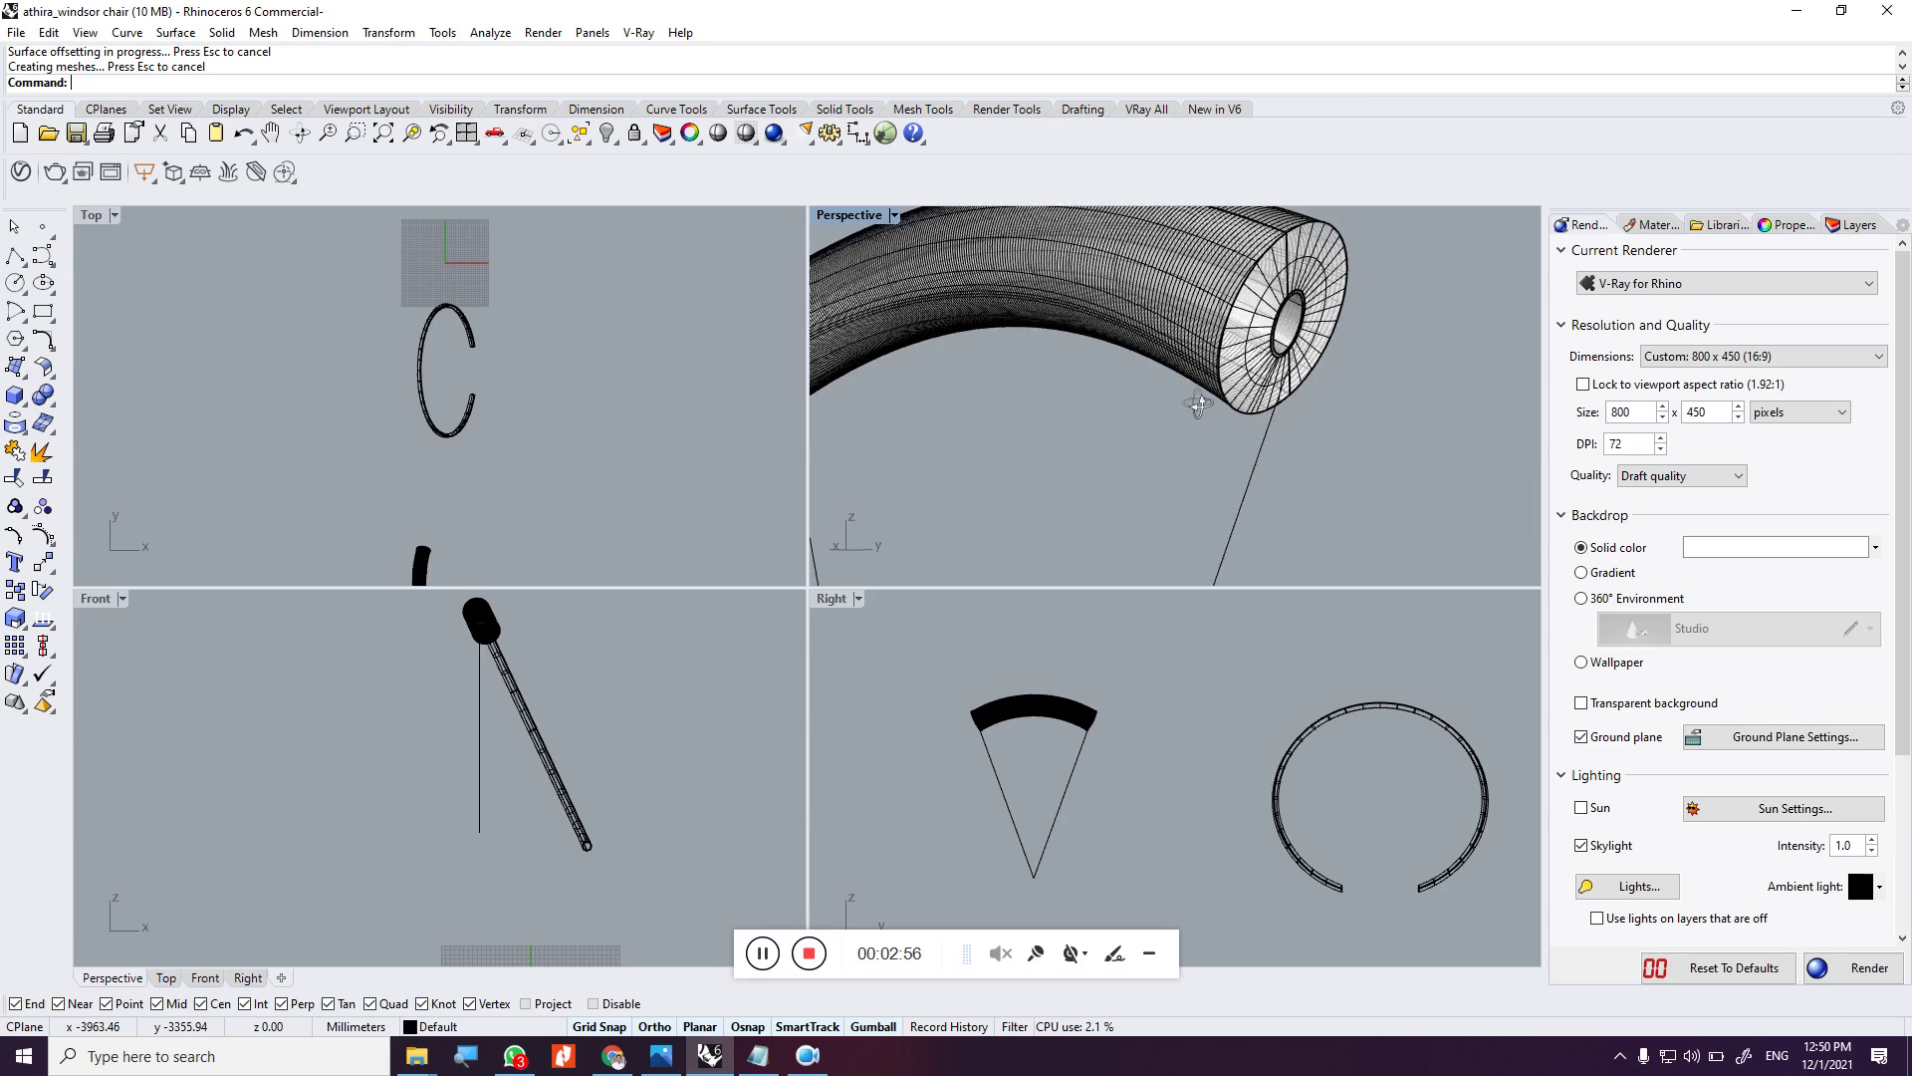
scroll(1273, 393, "down", 3)
scroll(1272, 394, "up", 4)
left_click(1436, 347)
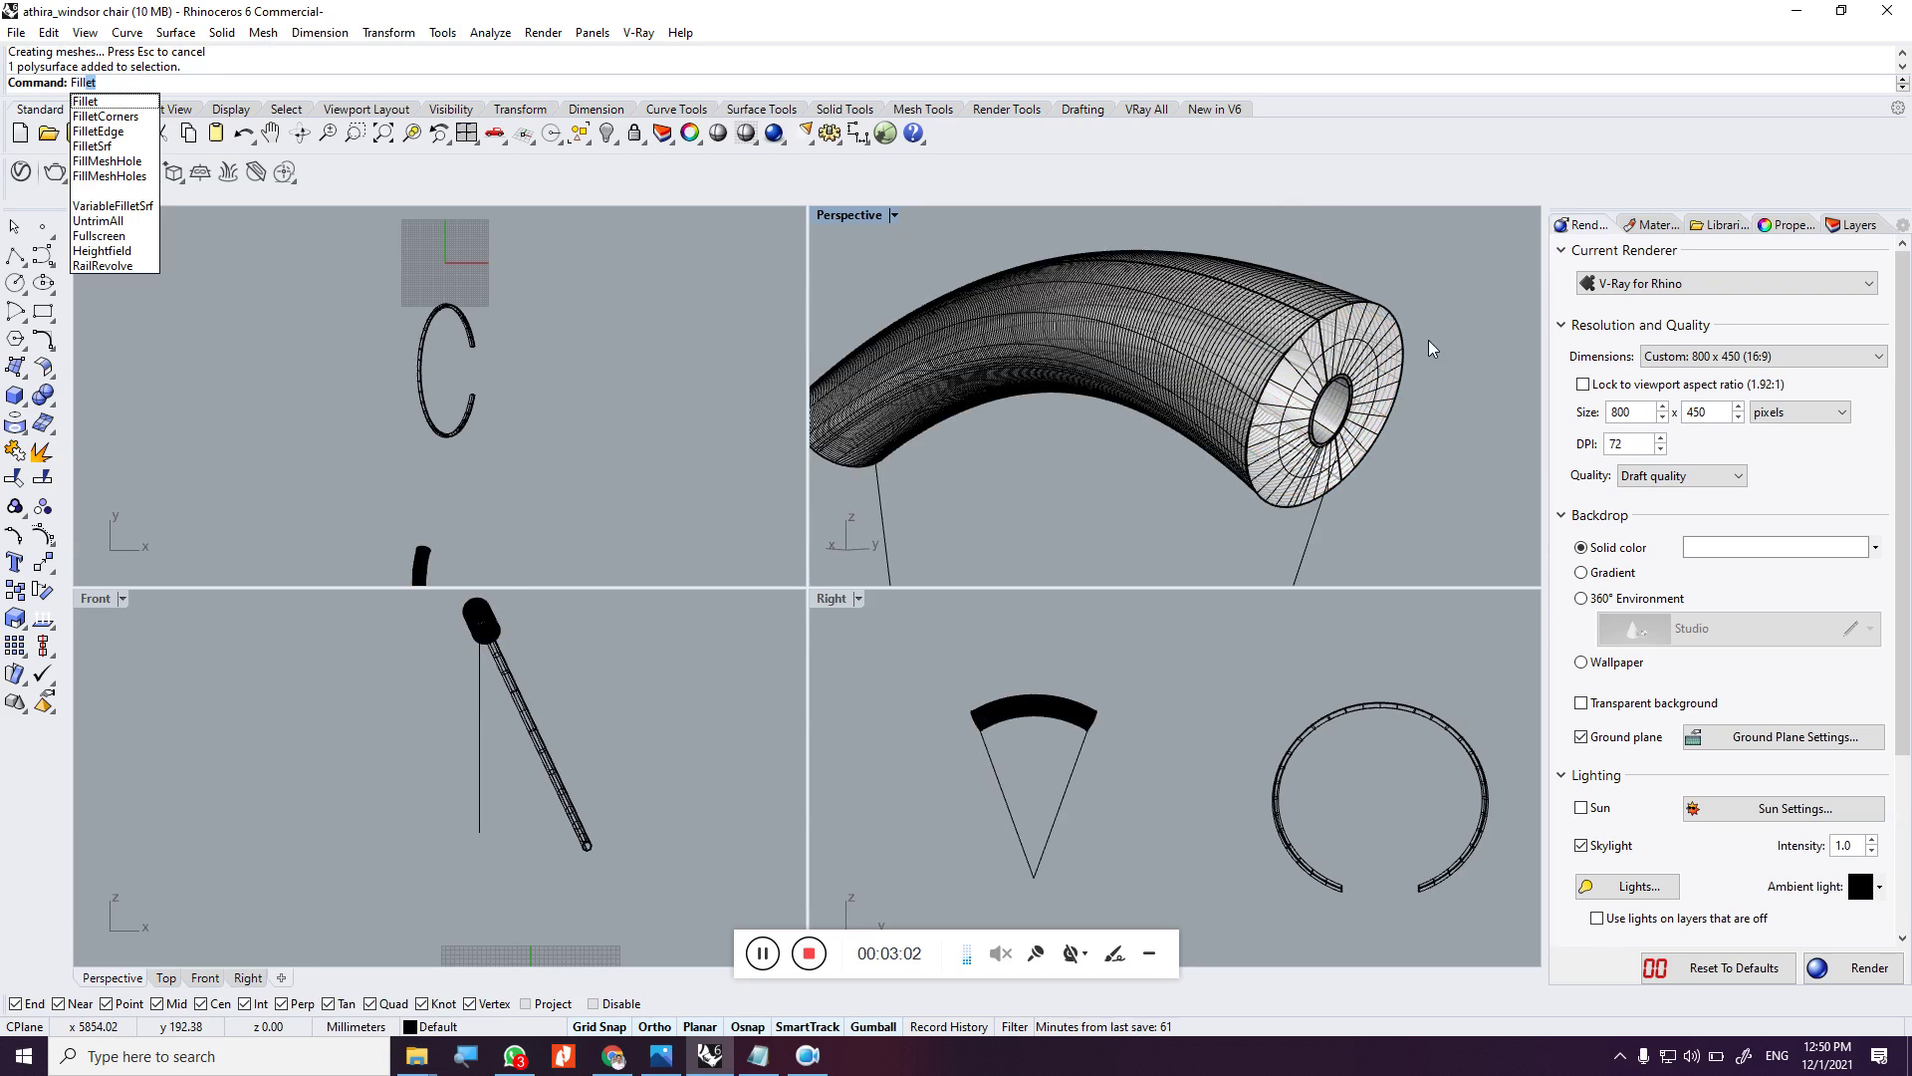
key("Down")
key("Down")
key("Return")
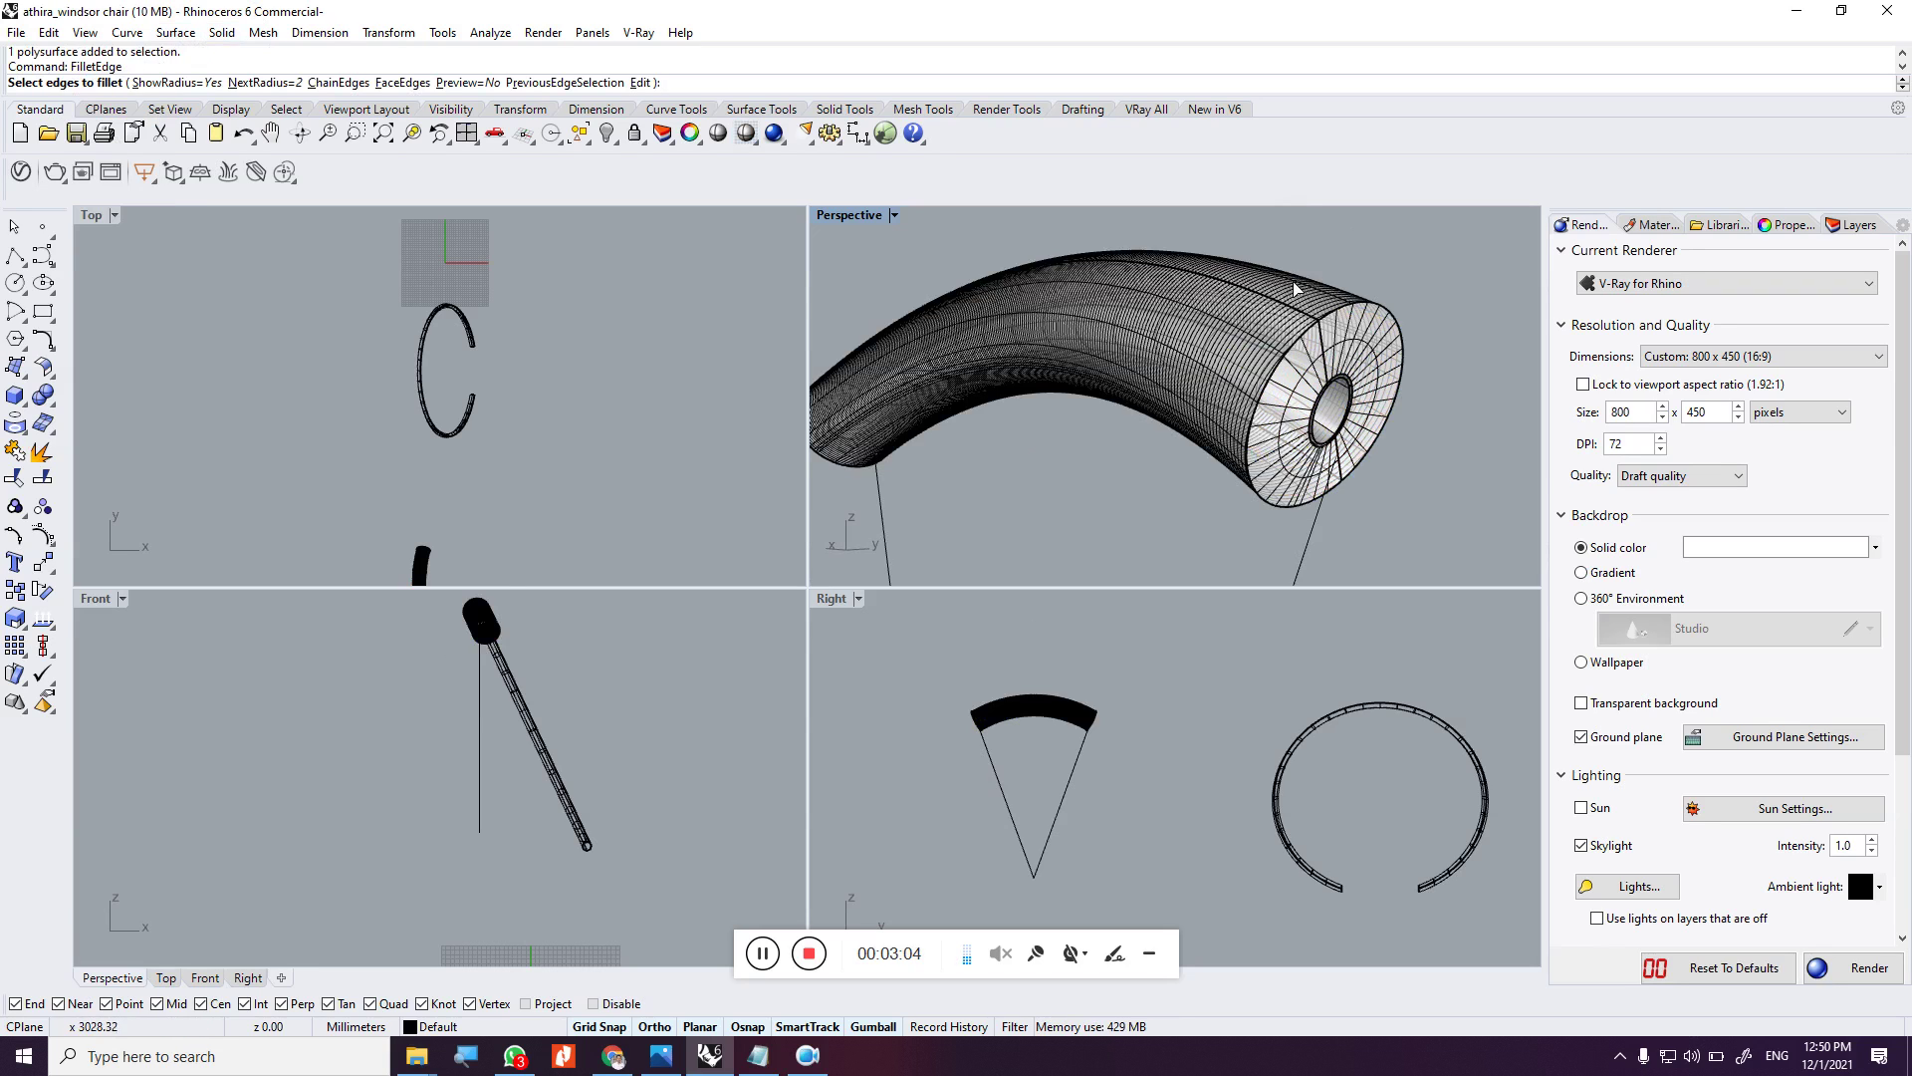
type("5")
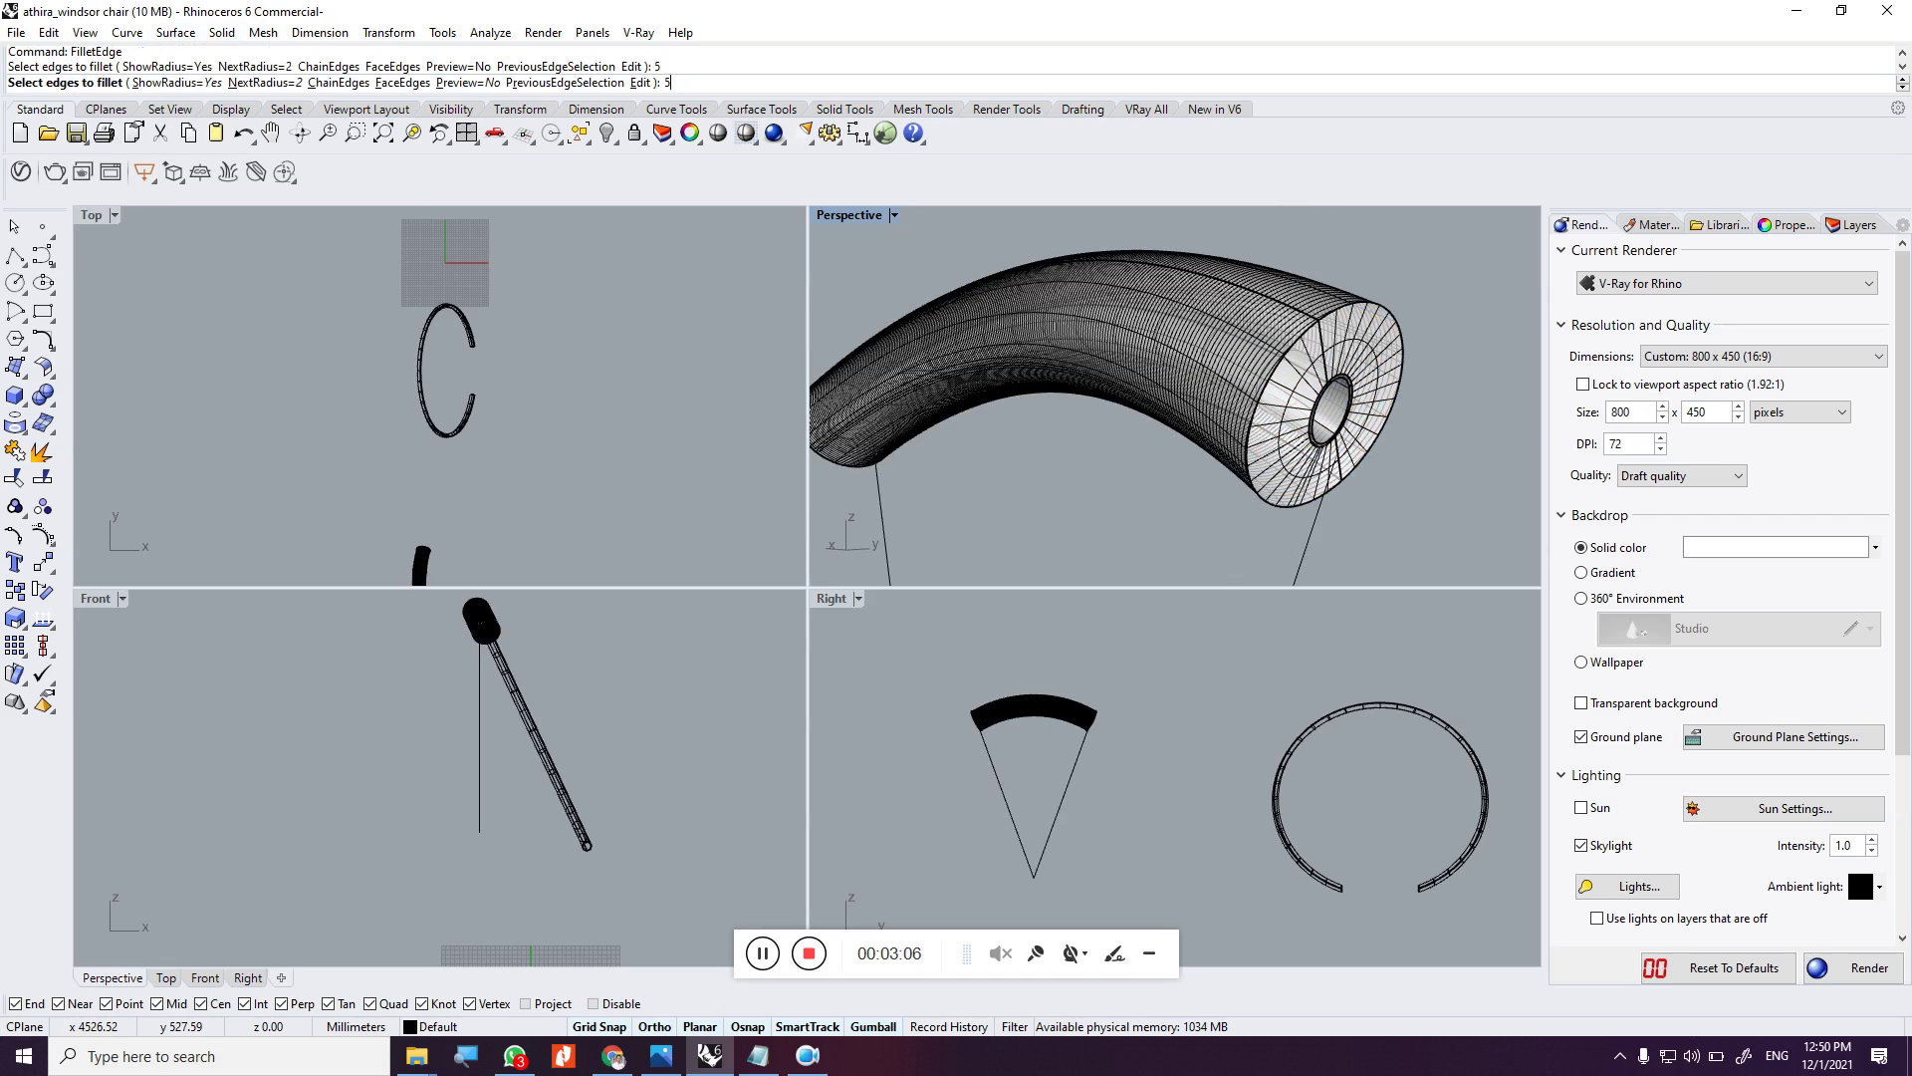
left_click(1355, 312)
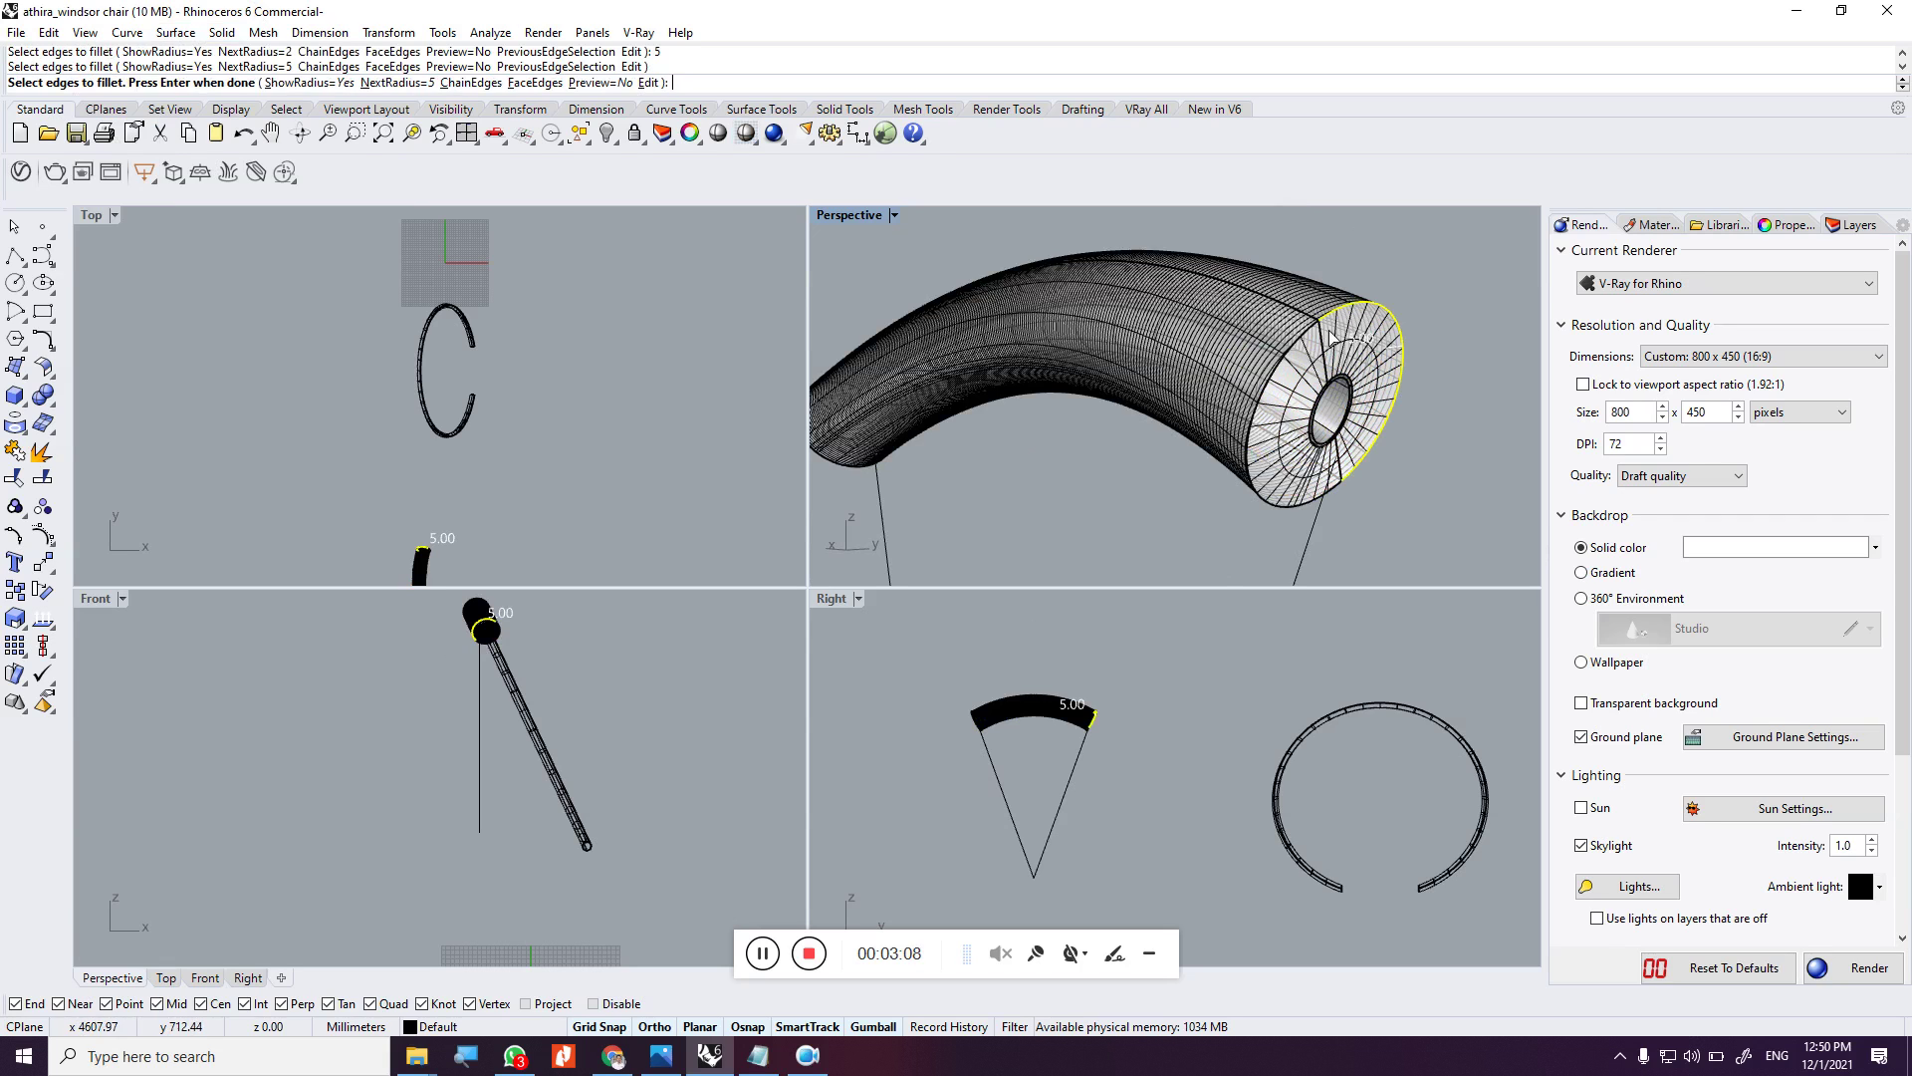
key("Return")
key("Return")
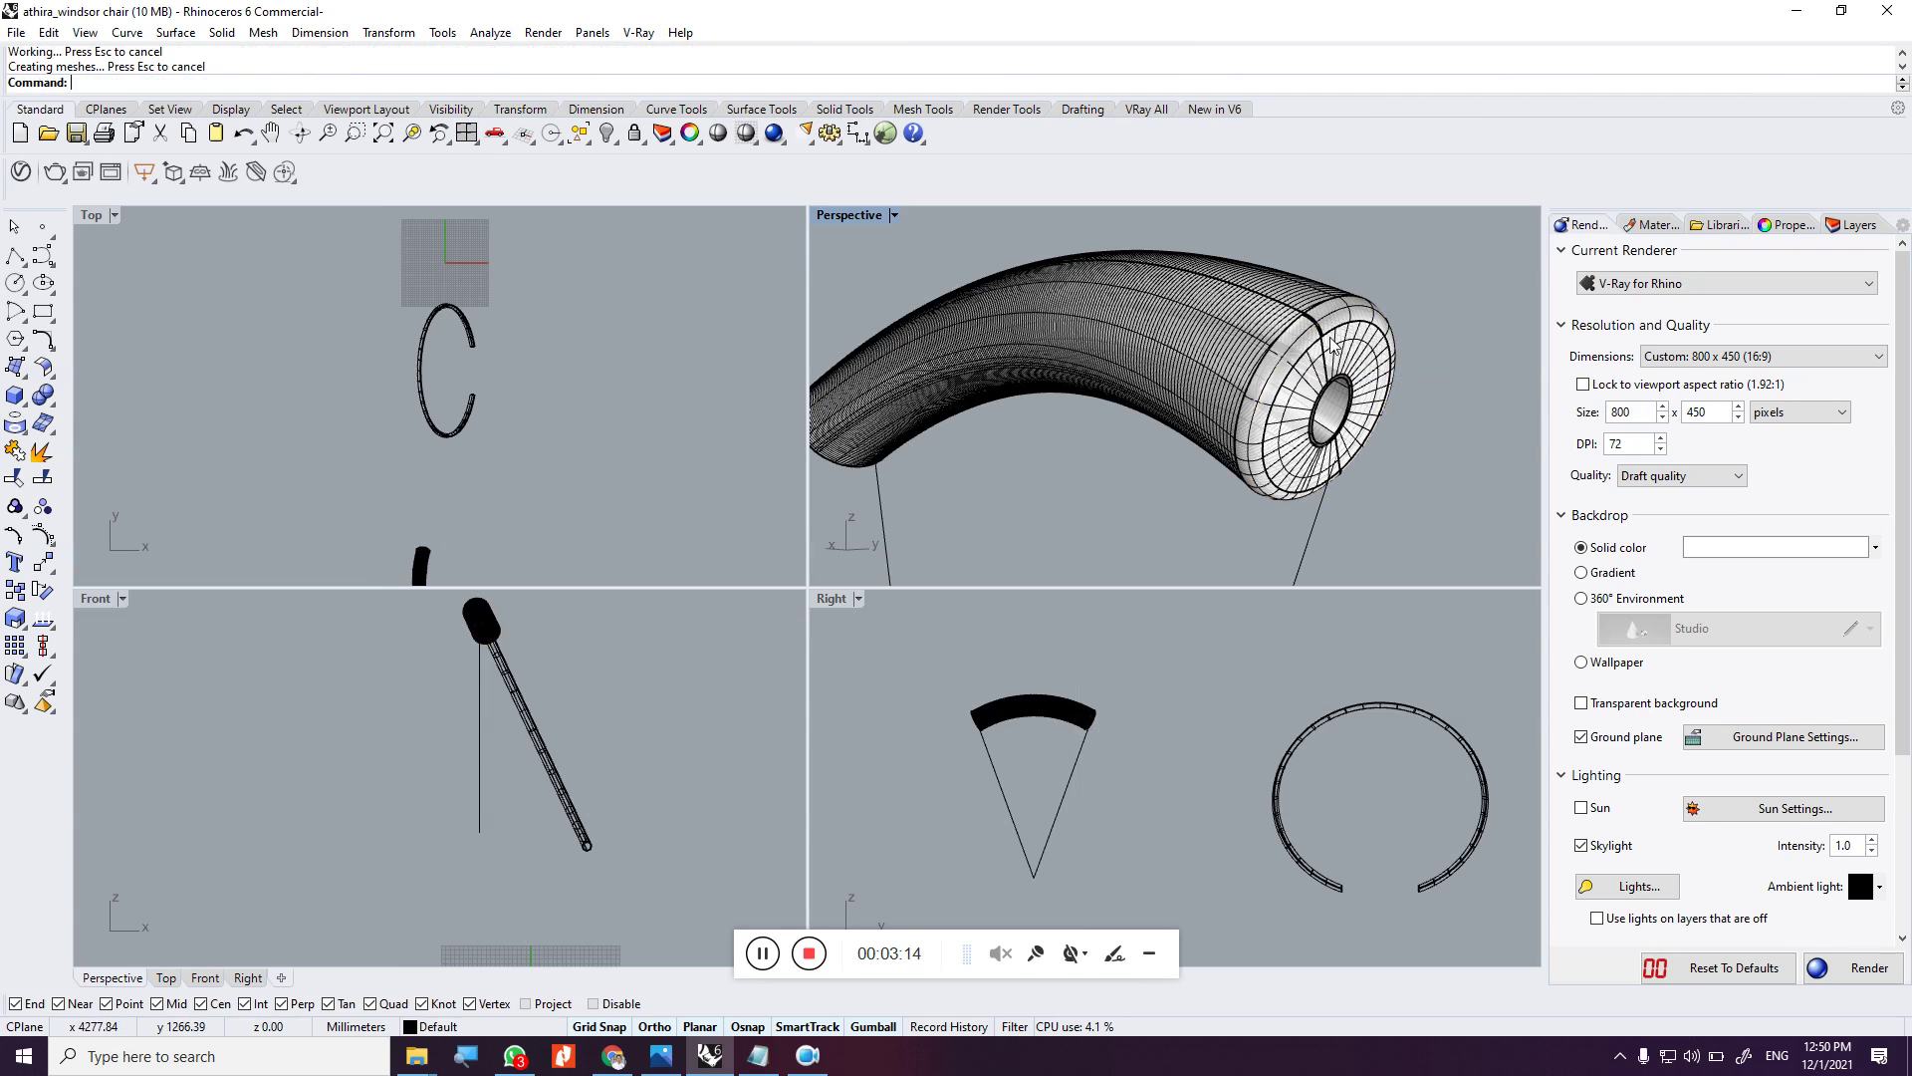
Fillet the outer rim edge at the sleeve's opposite, left end with radius 5
scroll(1192, 369, "down", 4)
scroll(1192, 368, "up", 6)
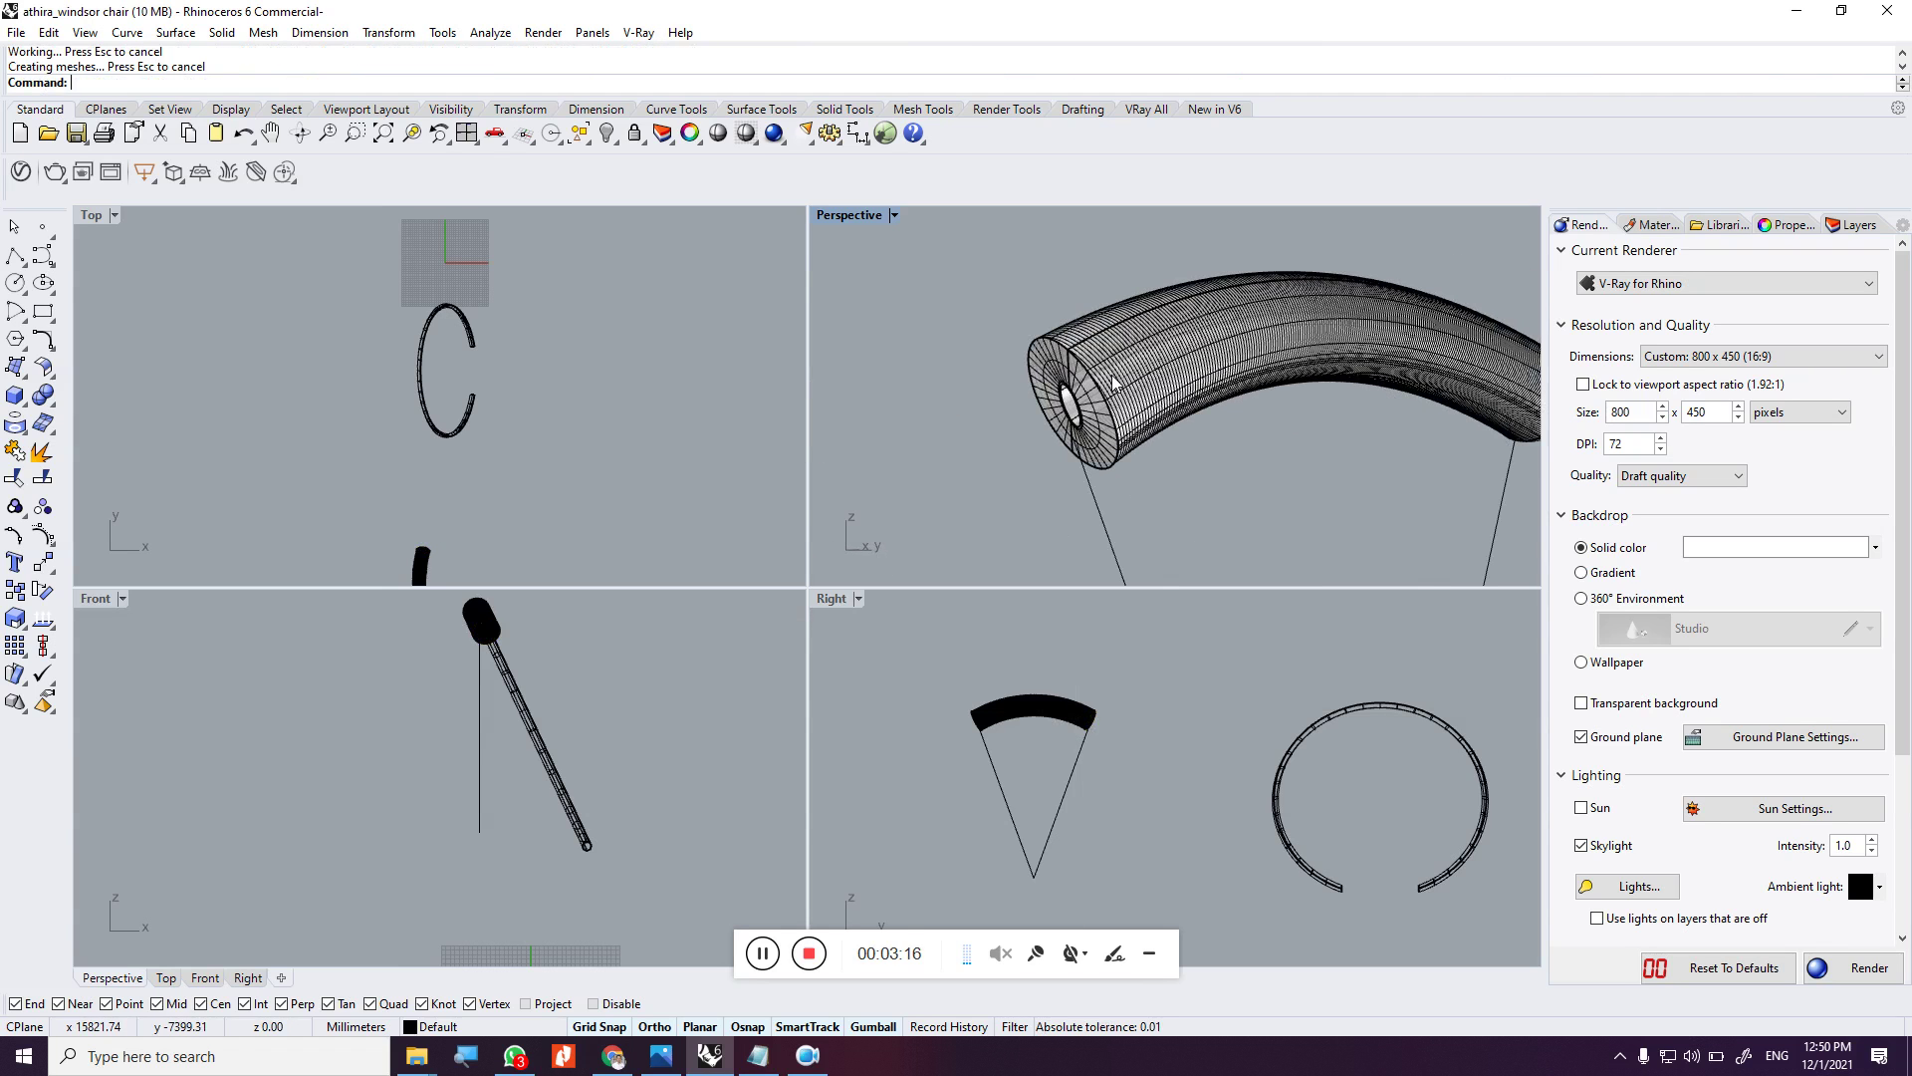
key("Return")
left_click(1074, 369)
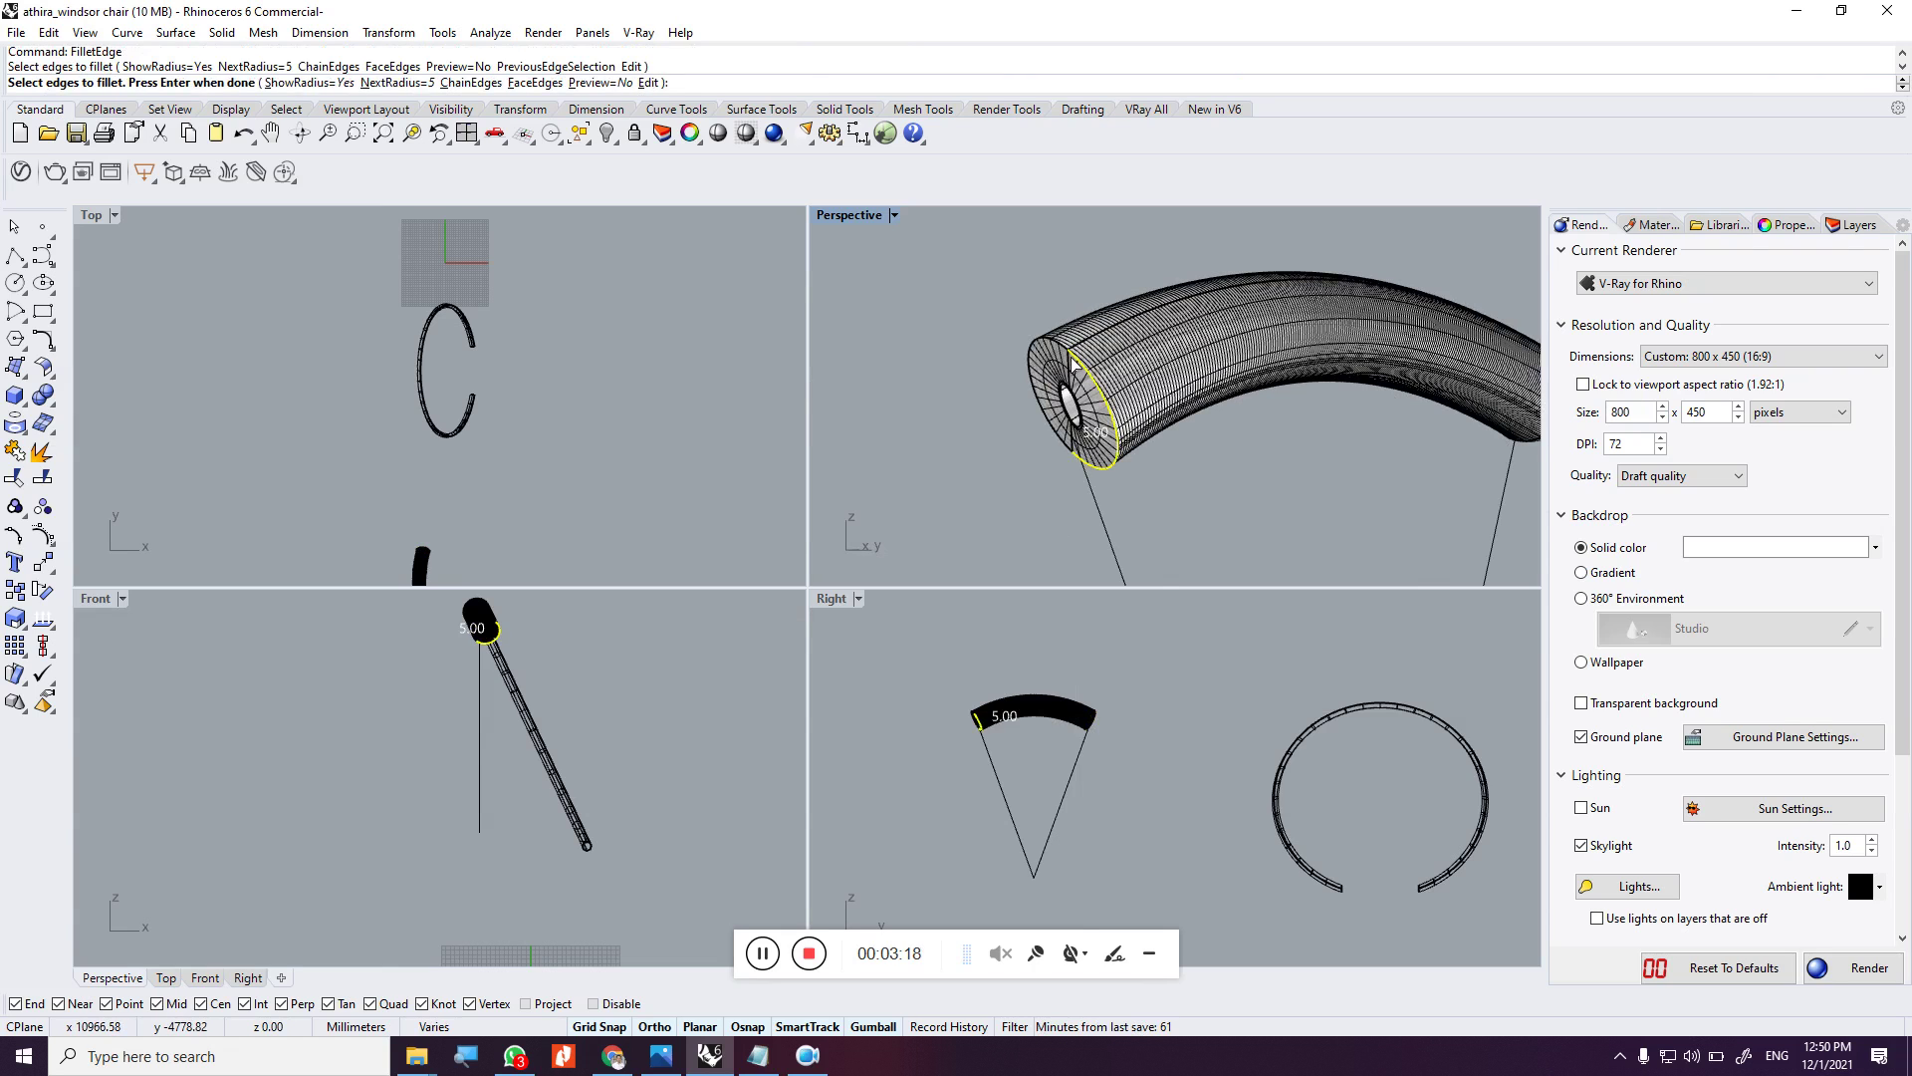
key("Return")
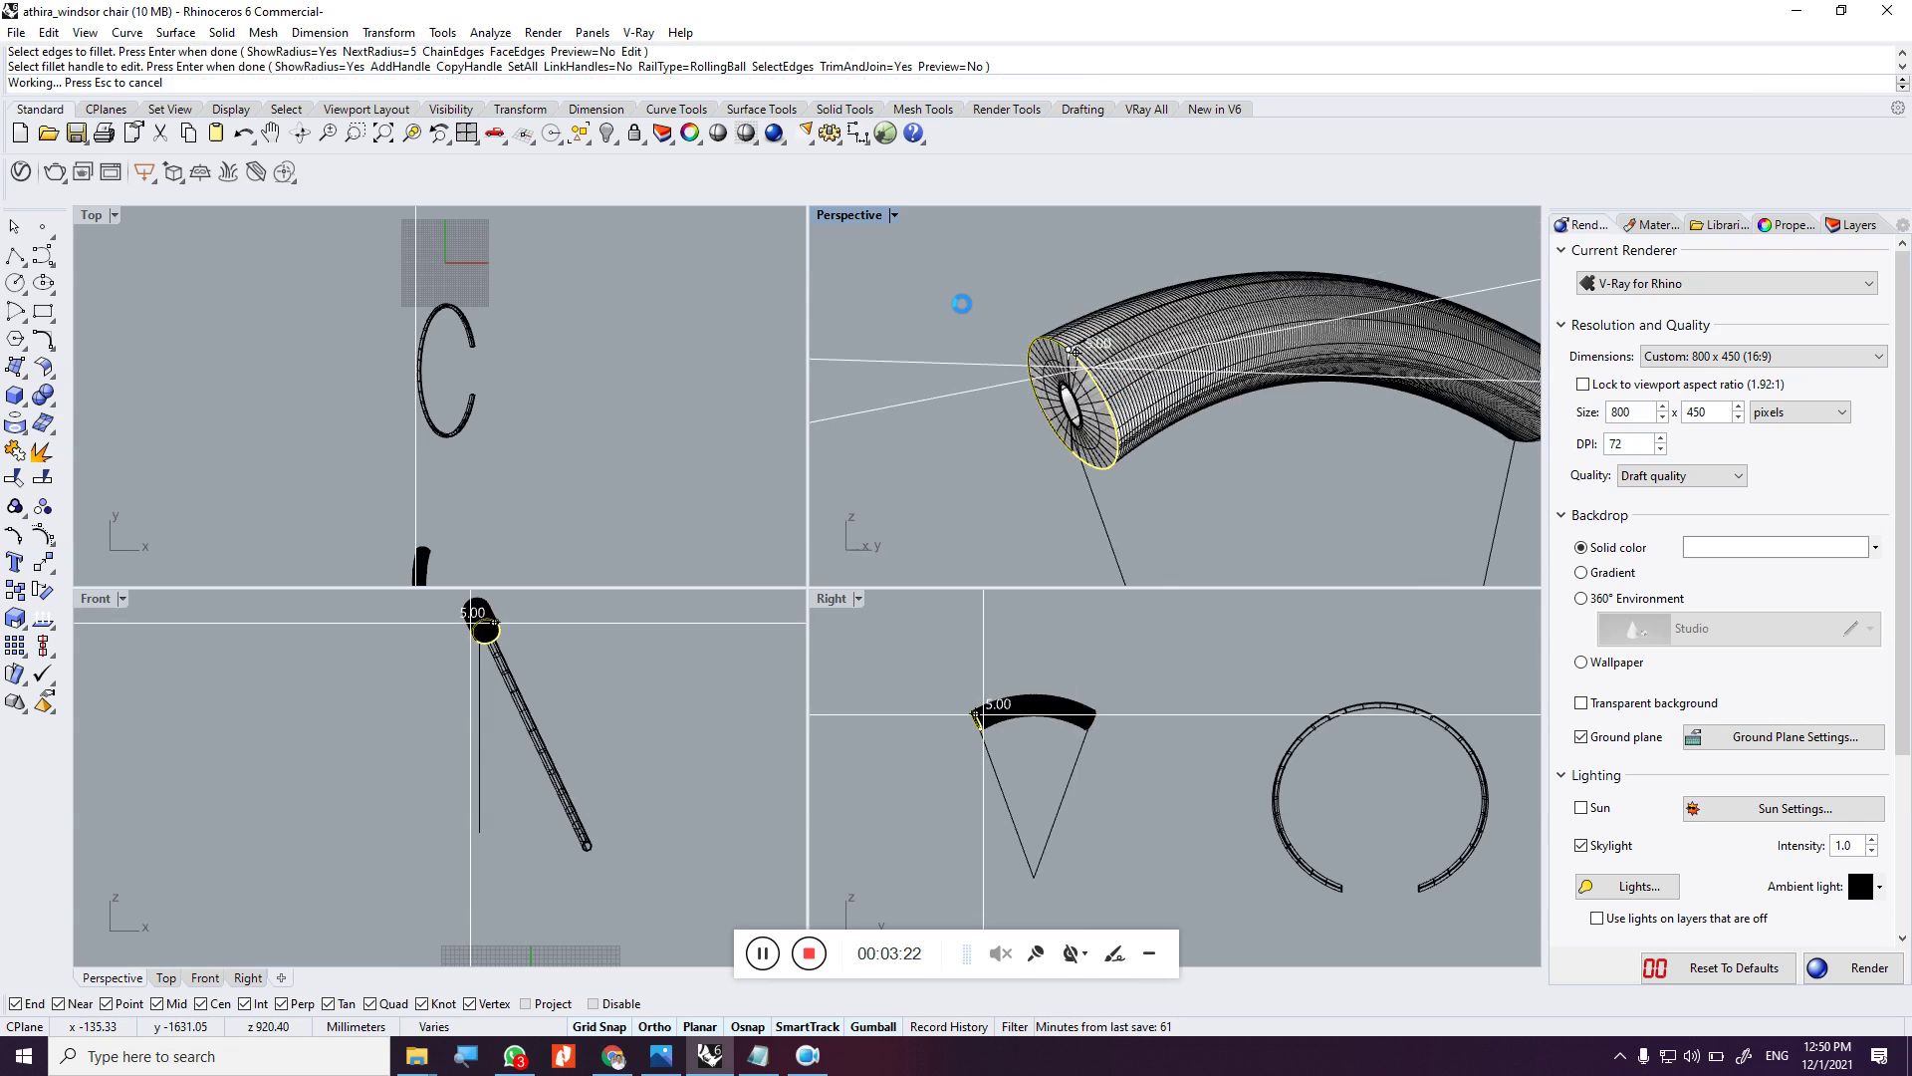
key("Return")
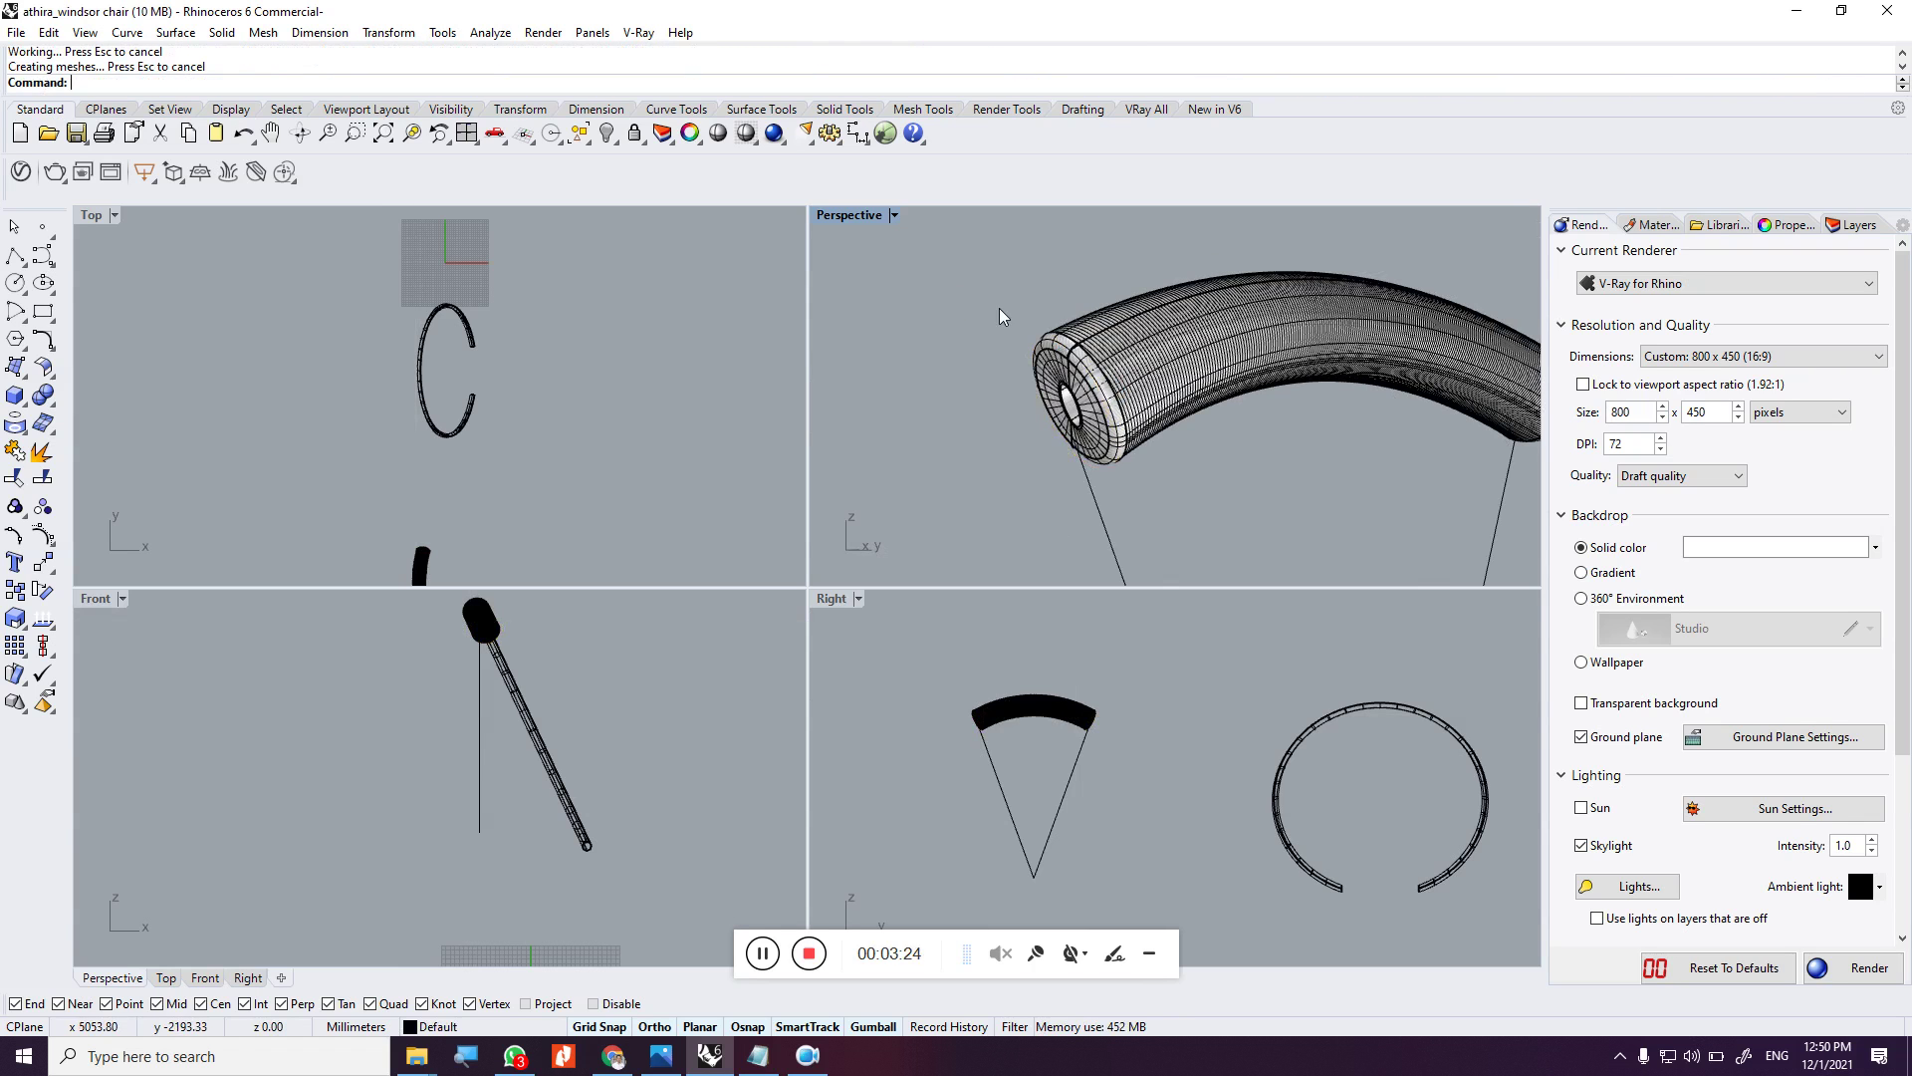
Fillet the inner hole edge at the sleeve's left end with radius 2
scroll(1090, 401, "up", 5)
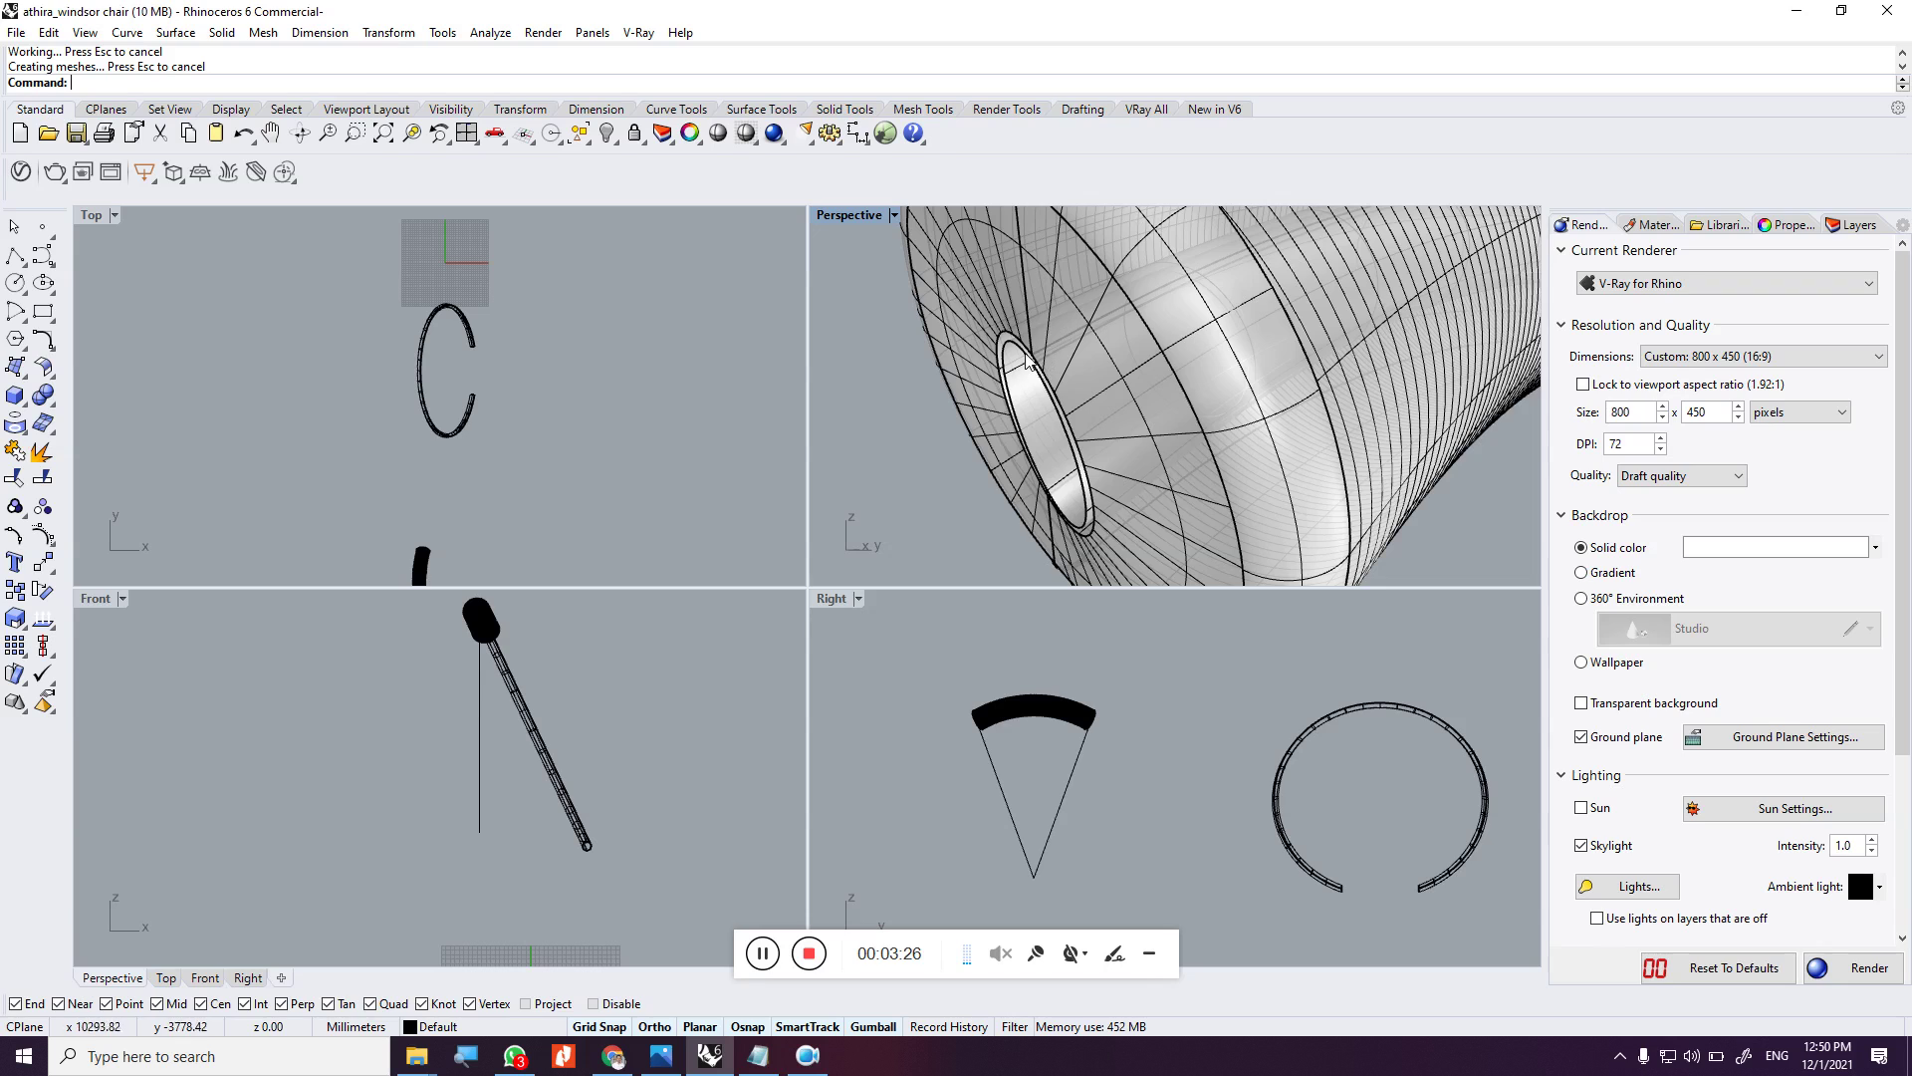
key("Return")
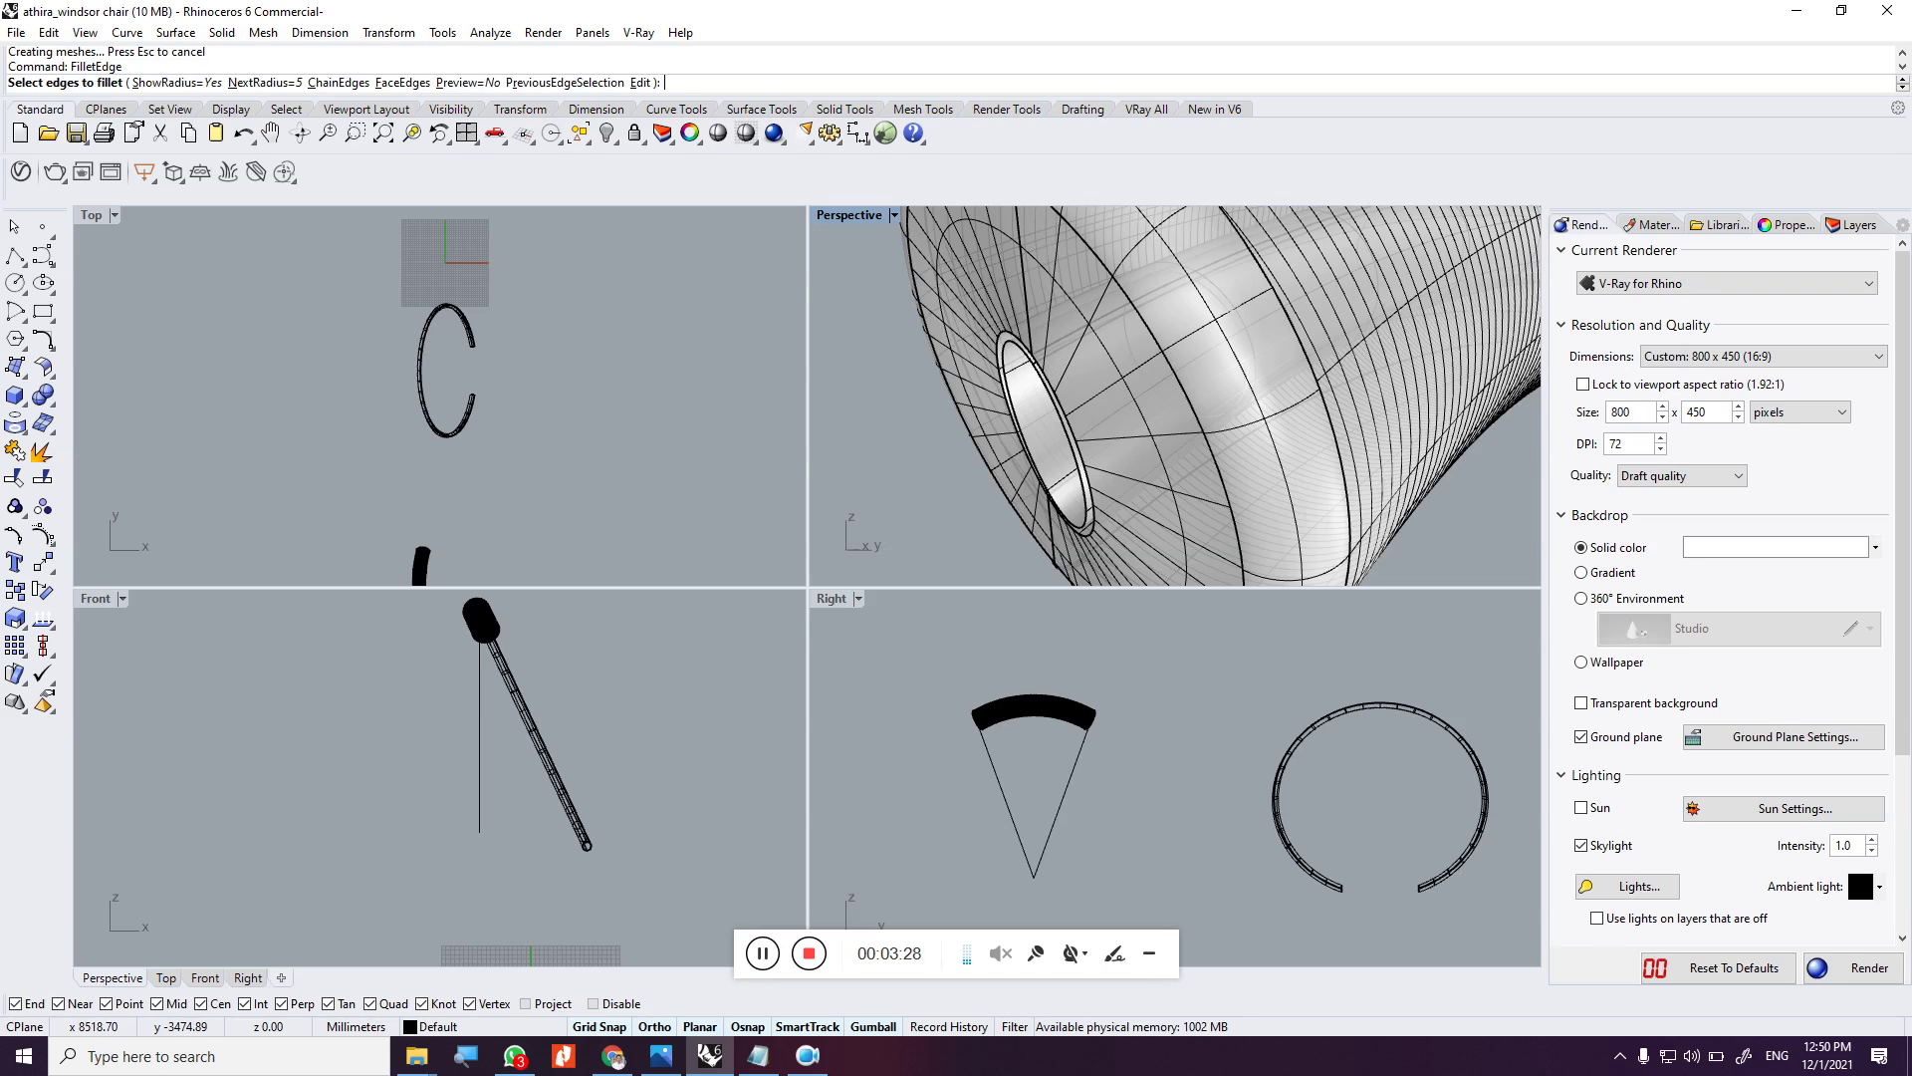
type("2")
key("Return")
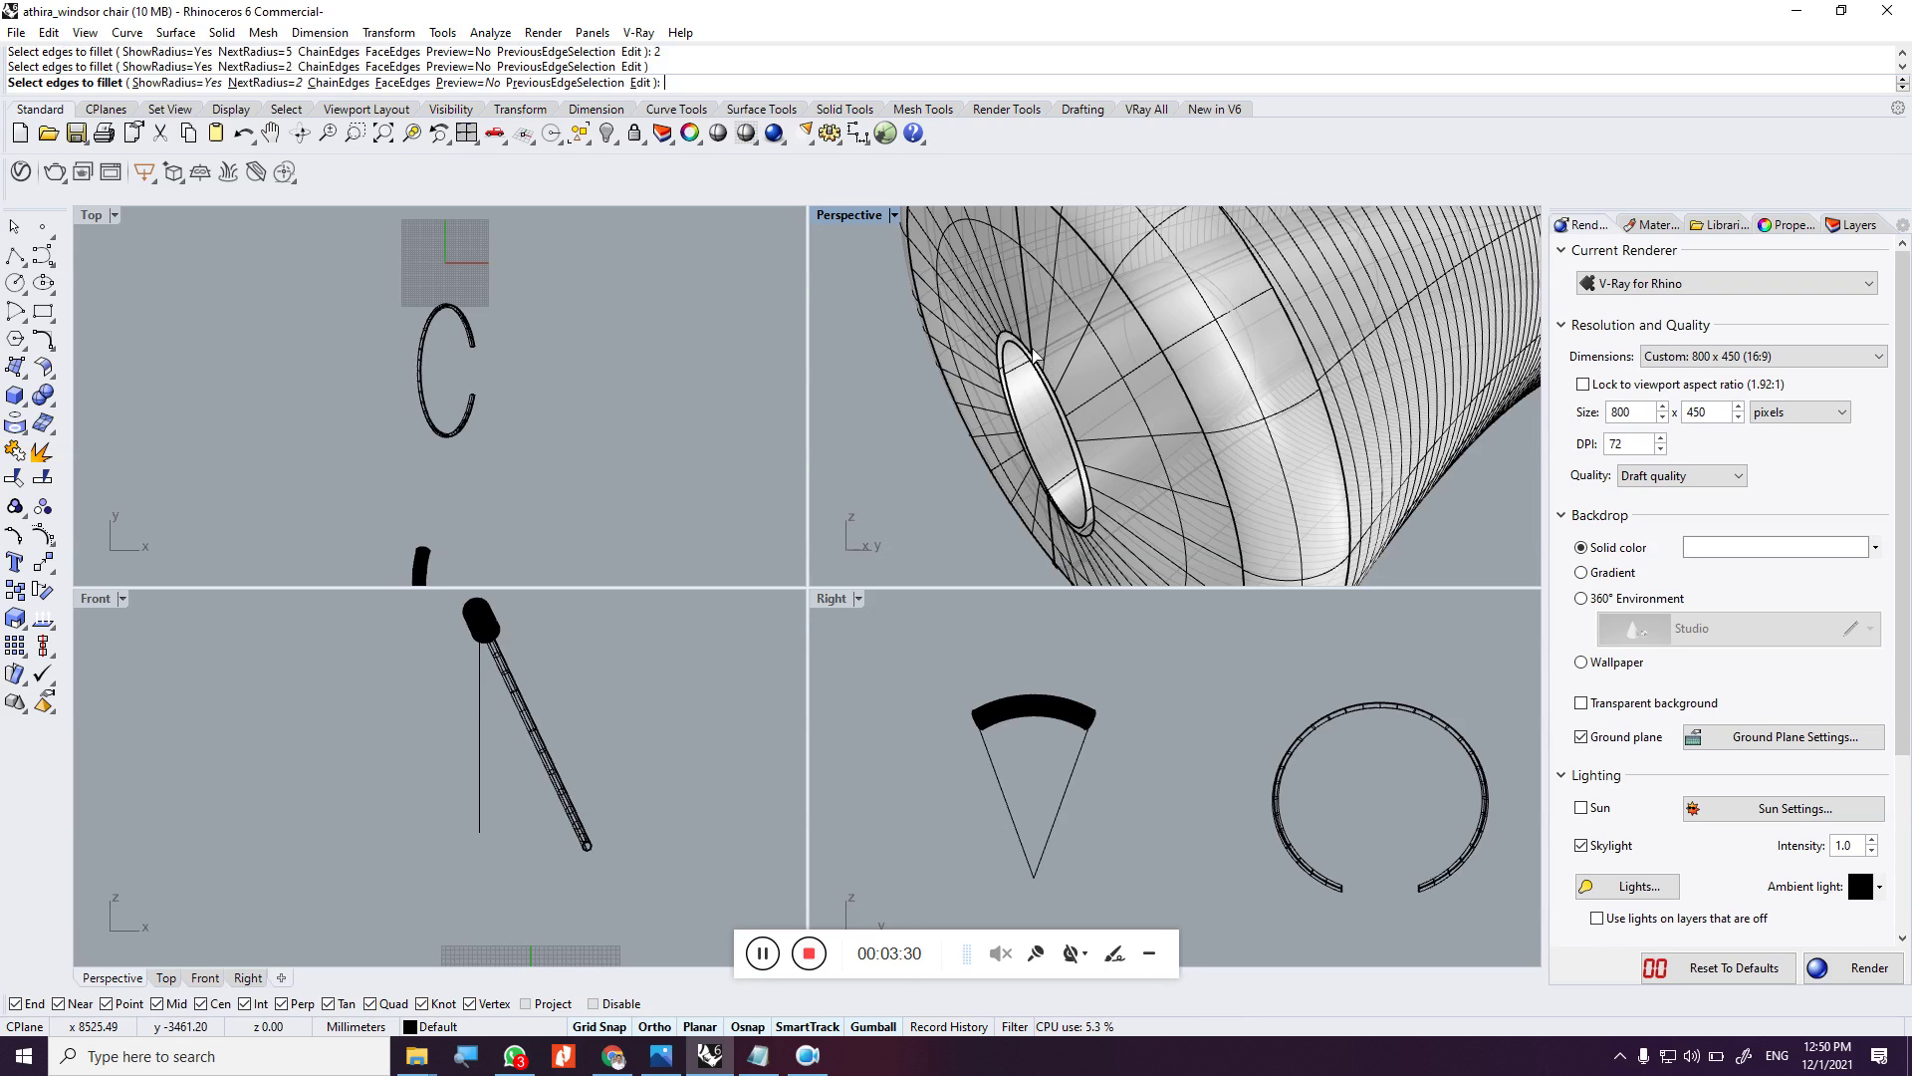
left_click(1036, 353)
key("Return")
key("Return")
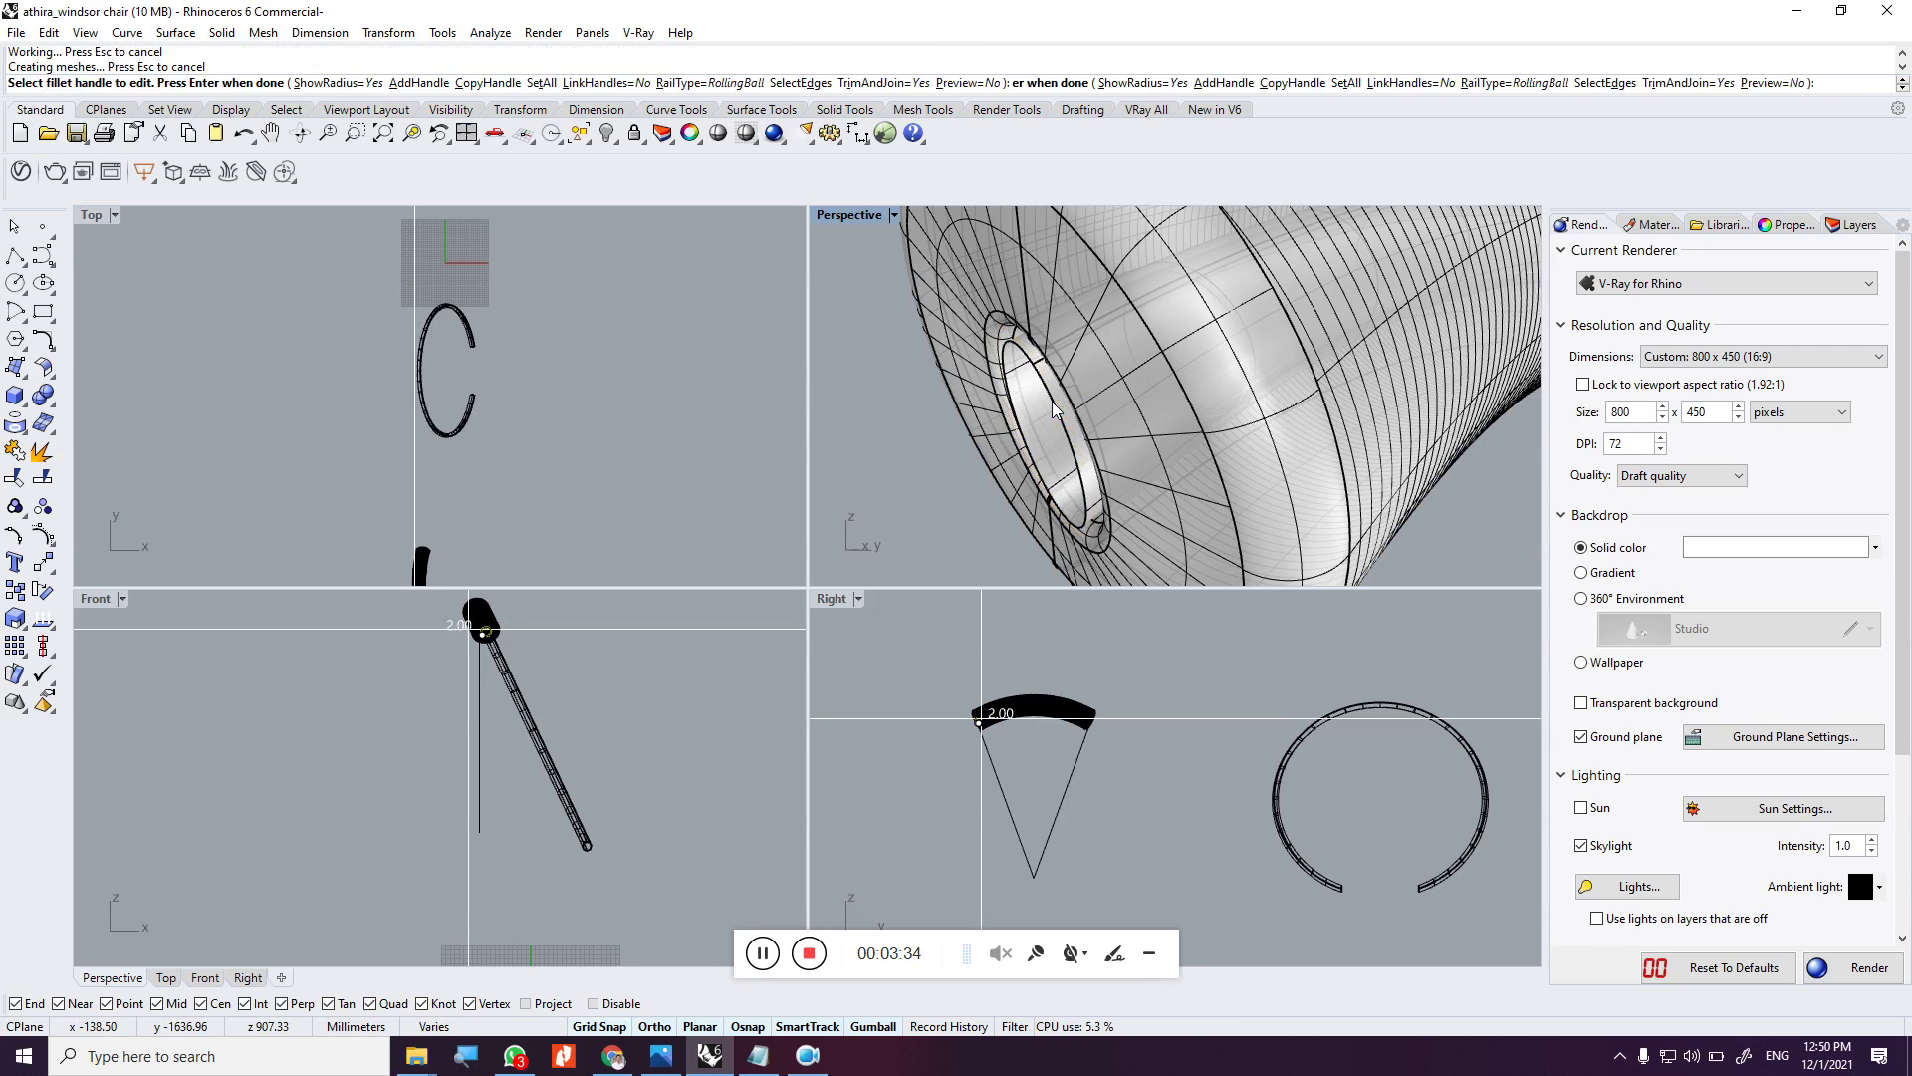
Fillet the inner hole edge at the sleeve's right end with radius 2
scroll(1085, 411, "down", 5)
scroll(1272, 438, "up", 2)
scroll(1273, 439, "up", 3)
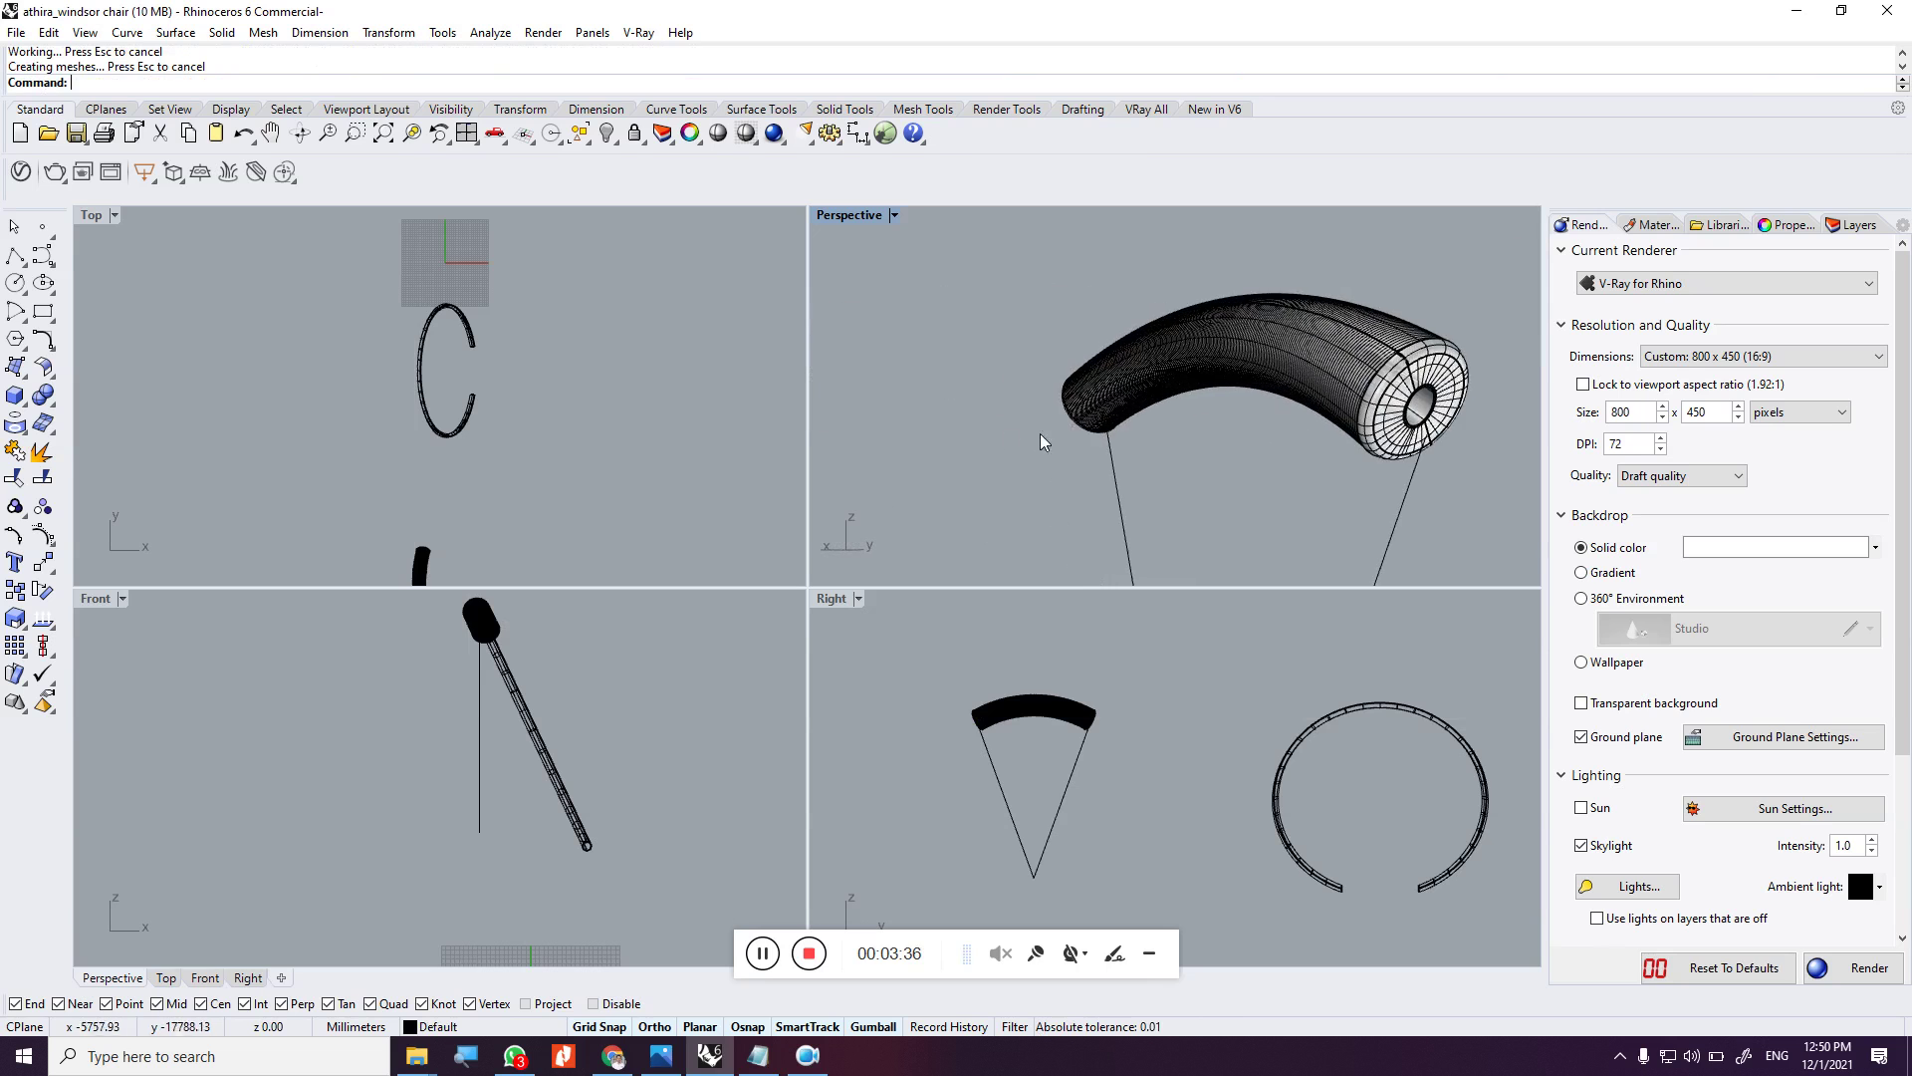
scroll(1459, 376, "up", 3)
left_click(1472, 369)
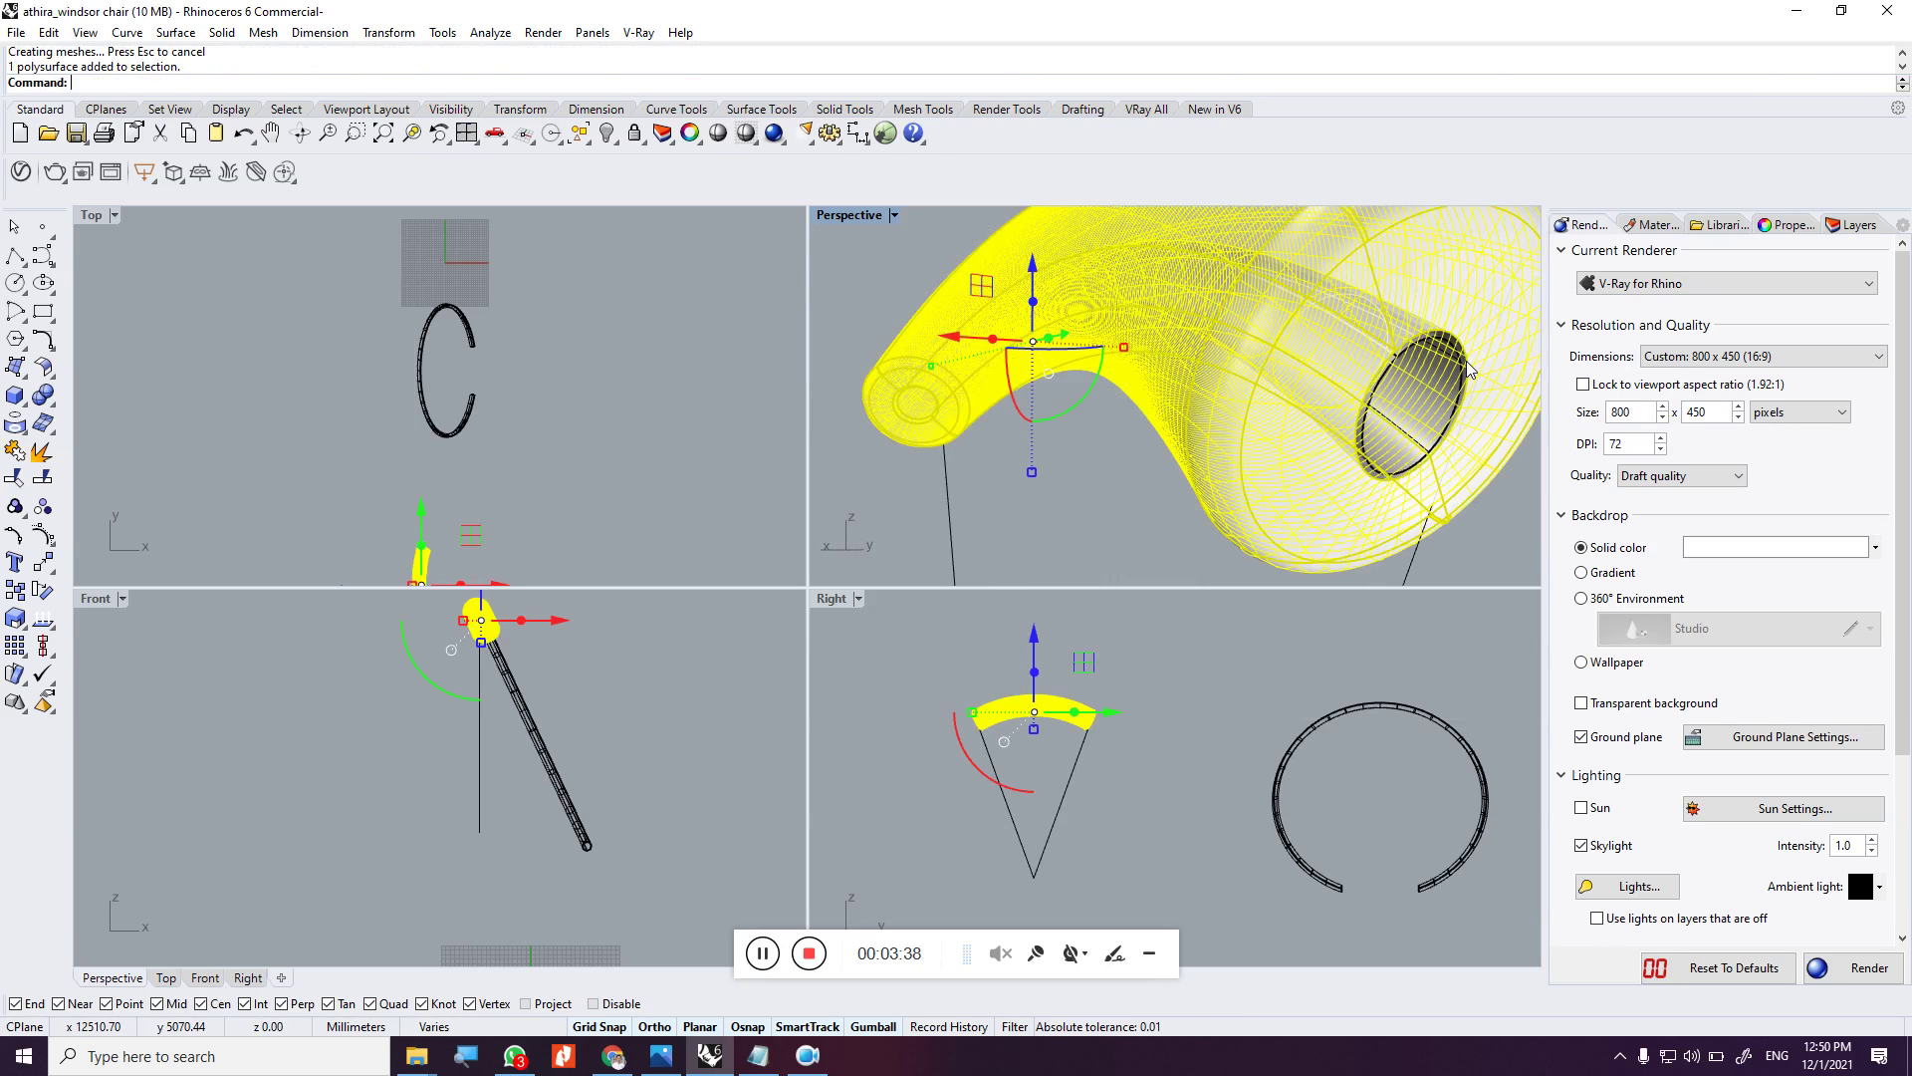
right_click(1472, 368)
left_click(1464, 359)
right_click(1380, 380)
right_click(1398, 398)
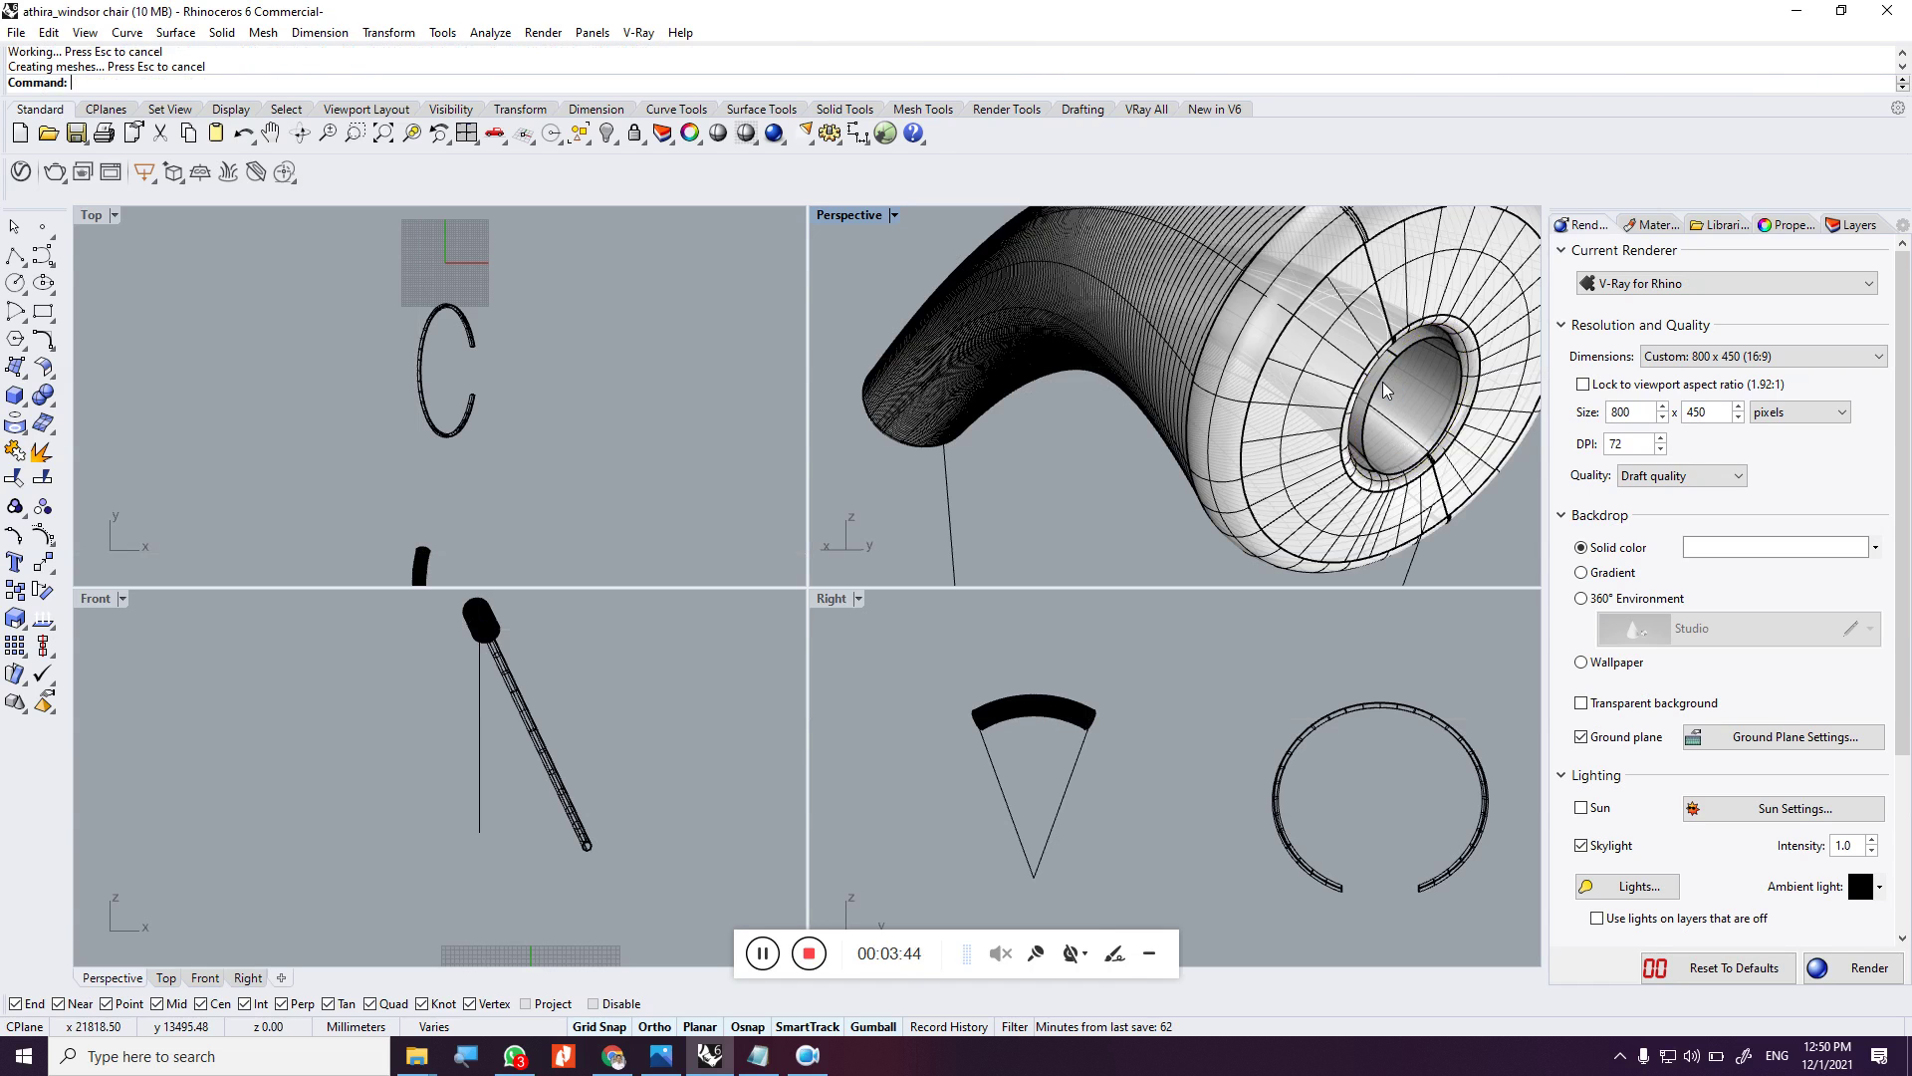
Move the sleeve with its inner surface and two angled lines horizontally in the Right view onto the top of the original hoop
scroll(1306, 410, "down", 5)
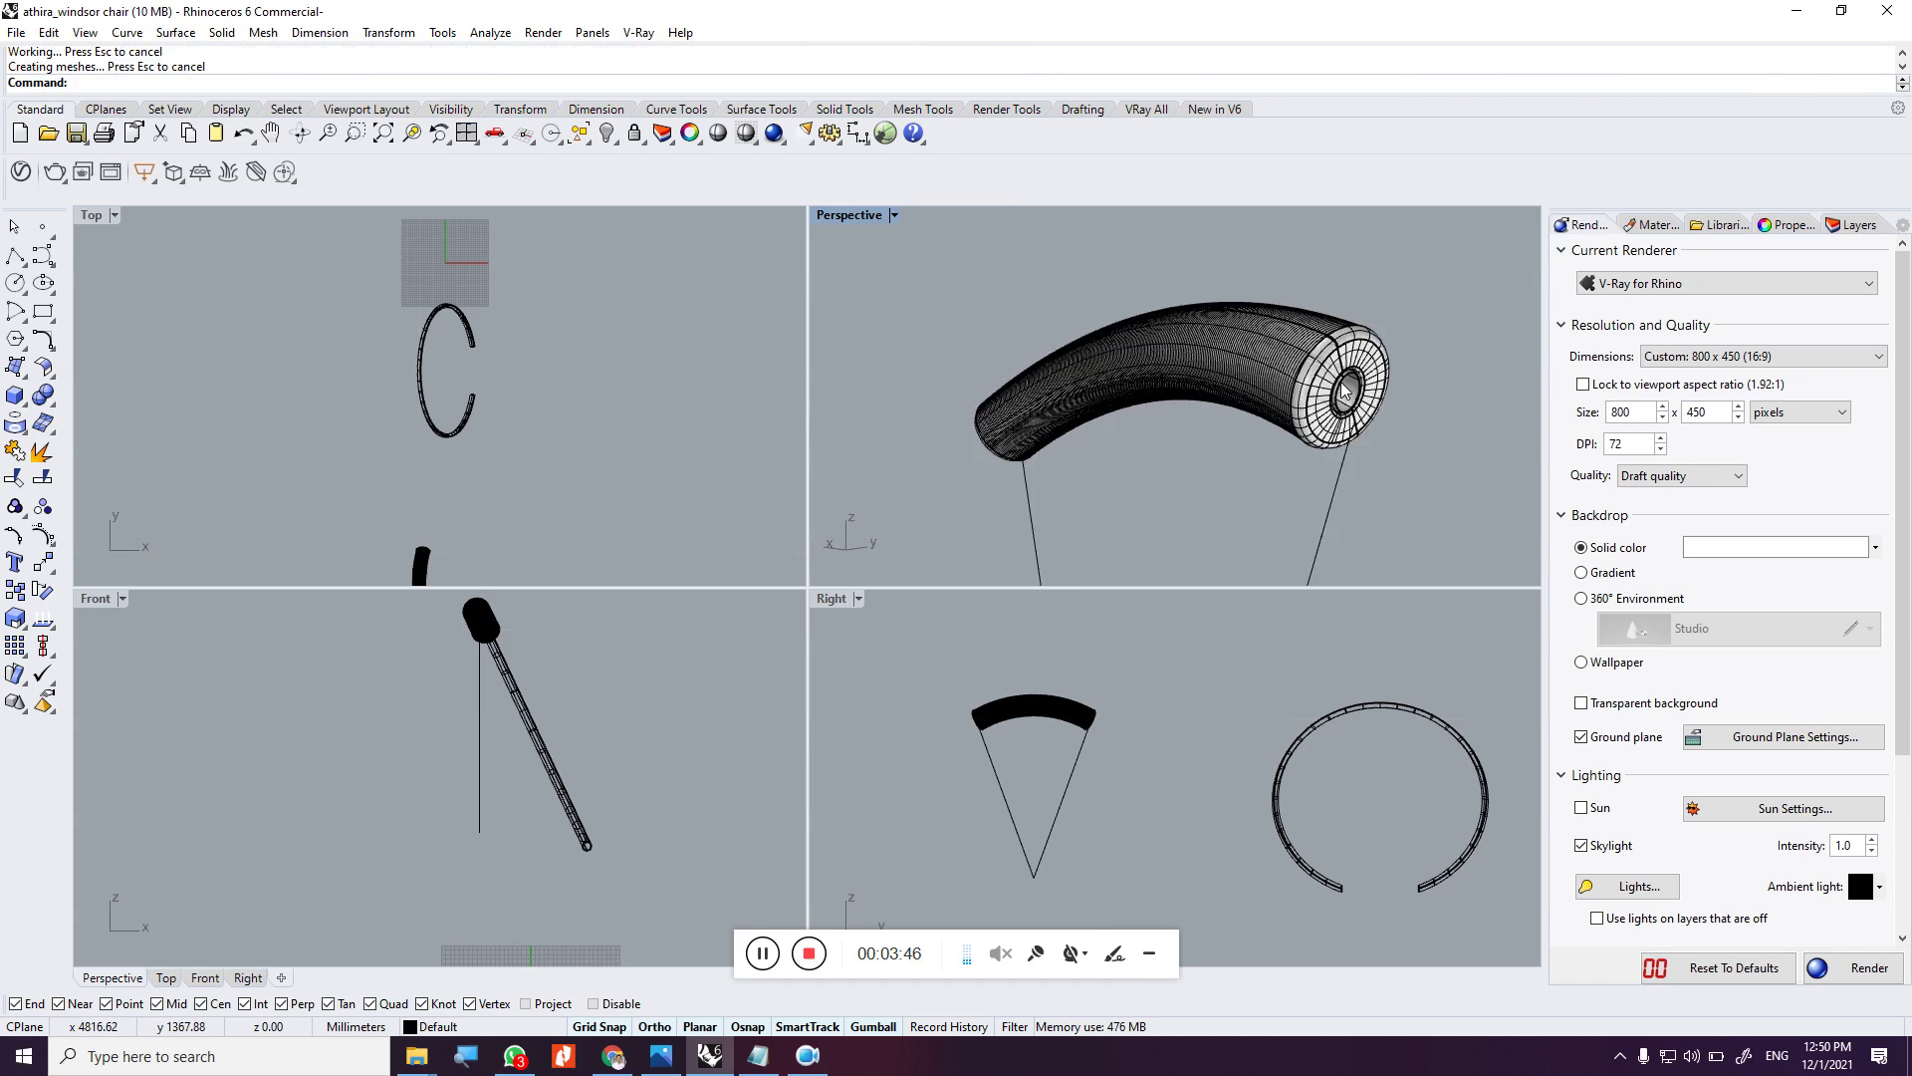
left_click_drag(1462, 299, 915, 584)
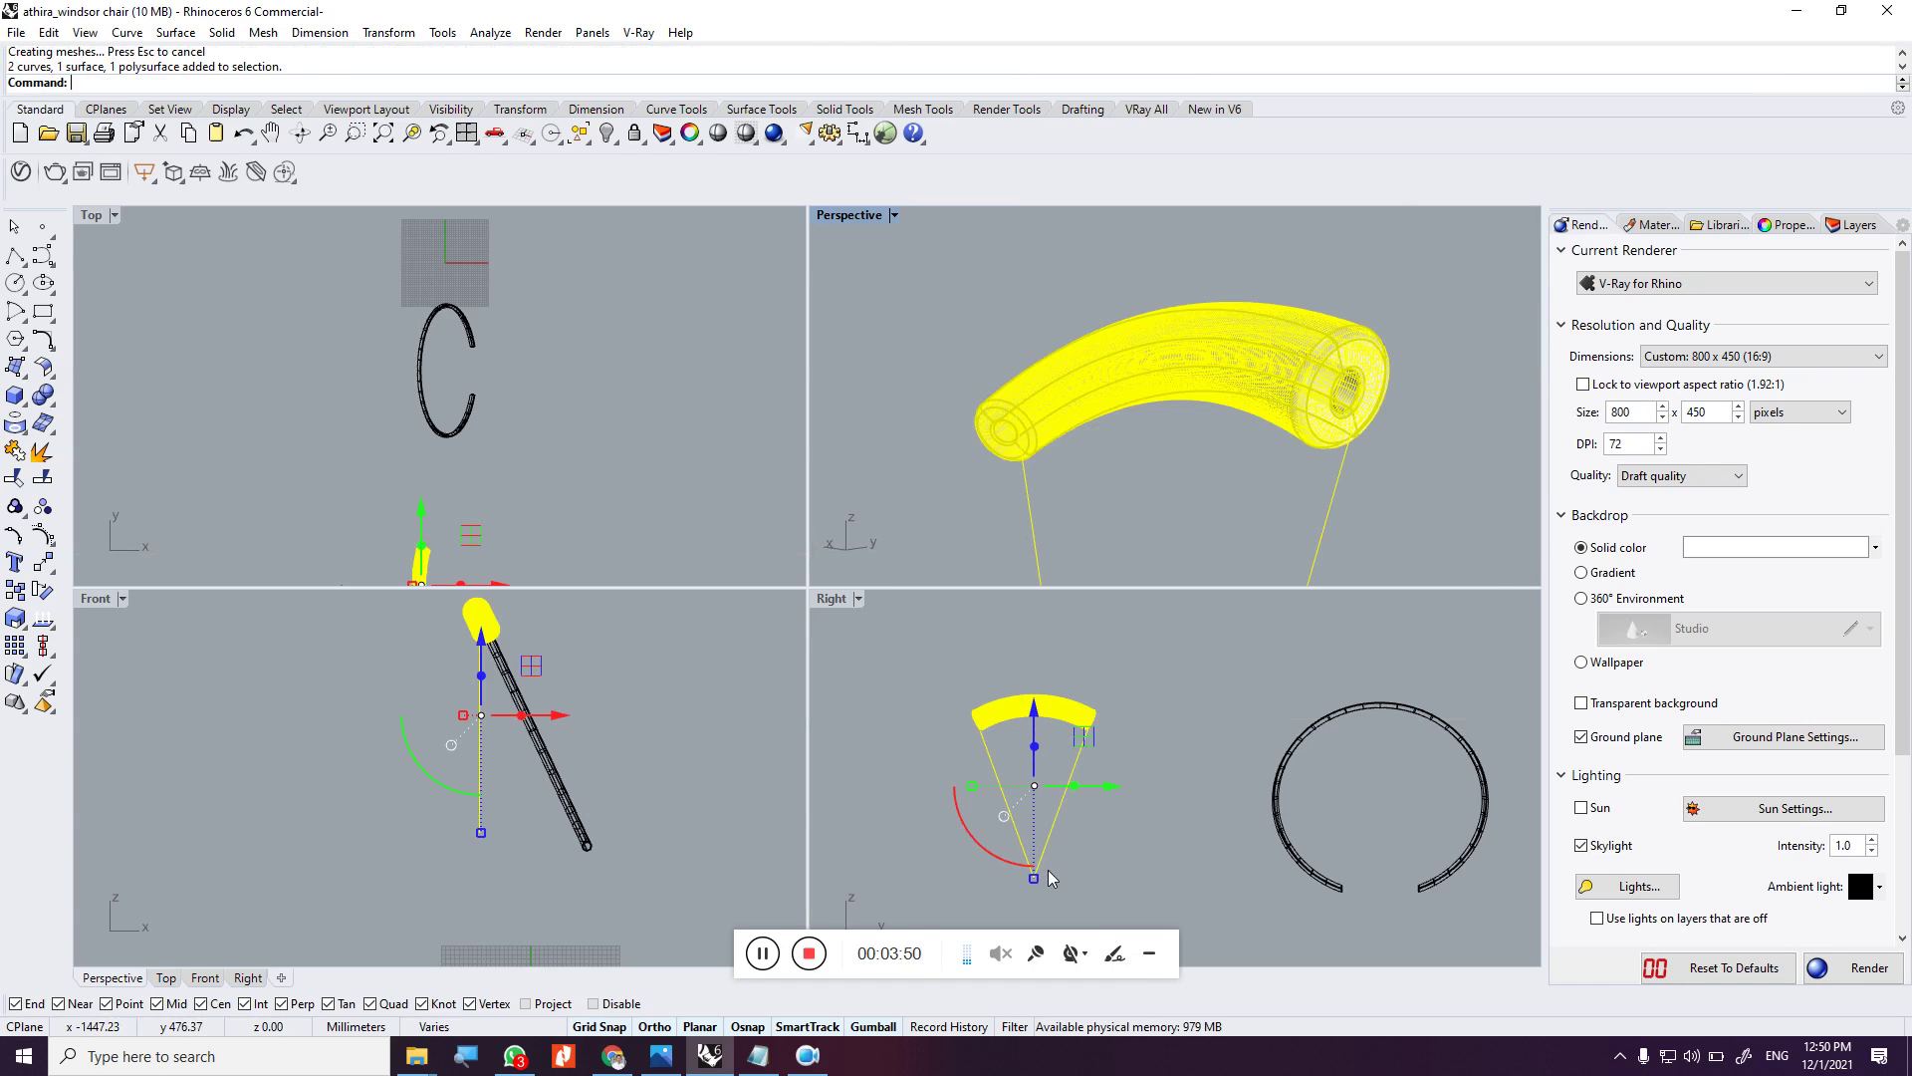
left_click_drag(1108, 787, 1435, 817)
scroll(1337, 700, "up", 6)
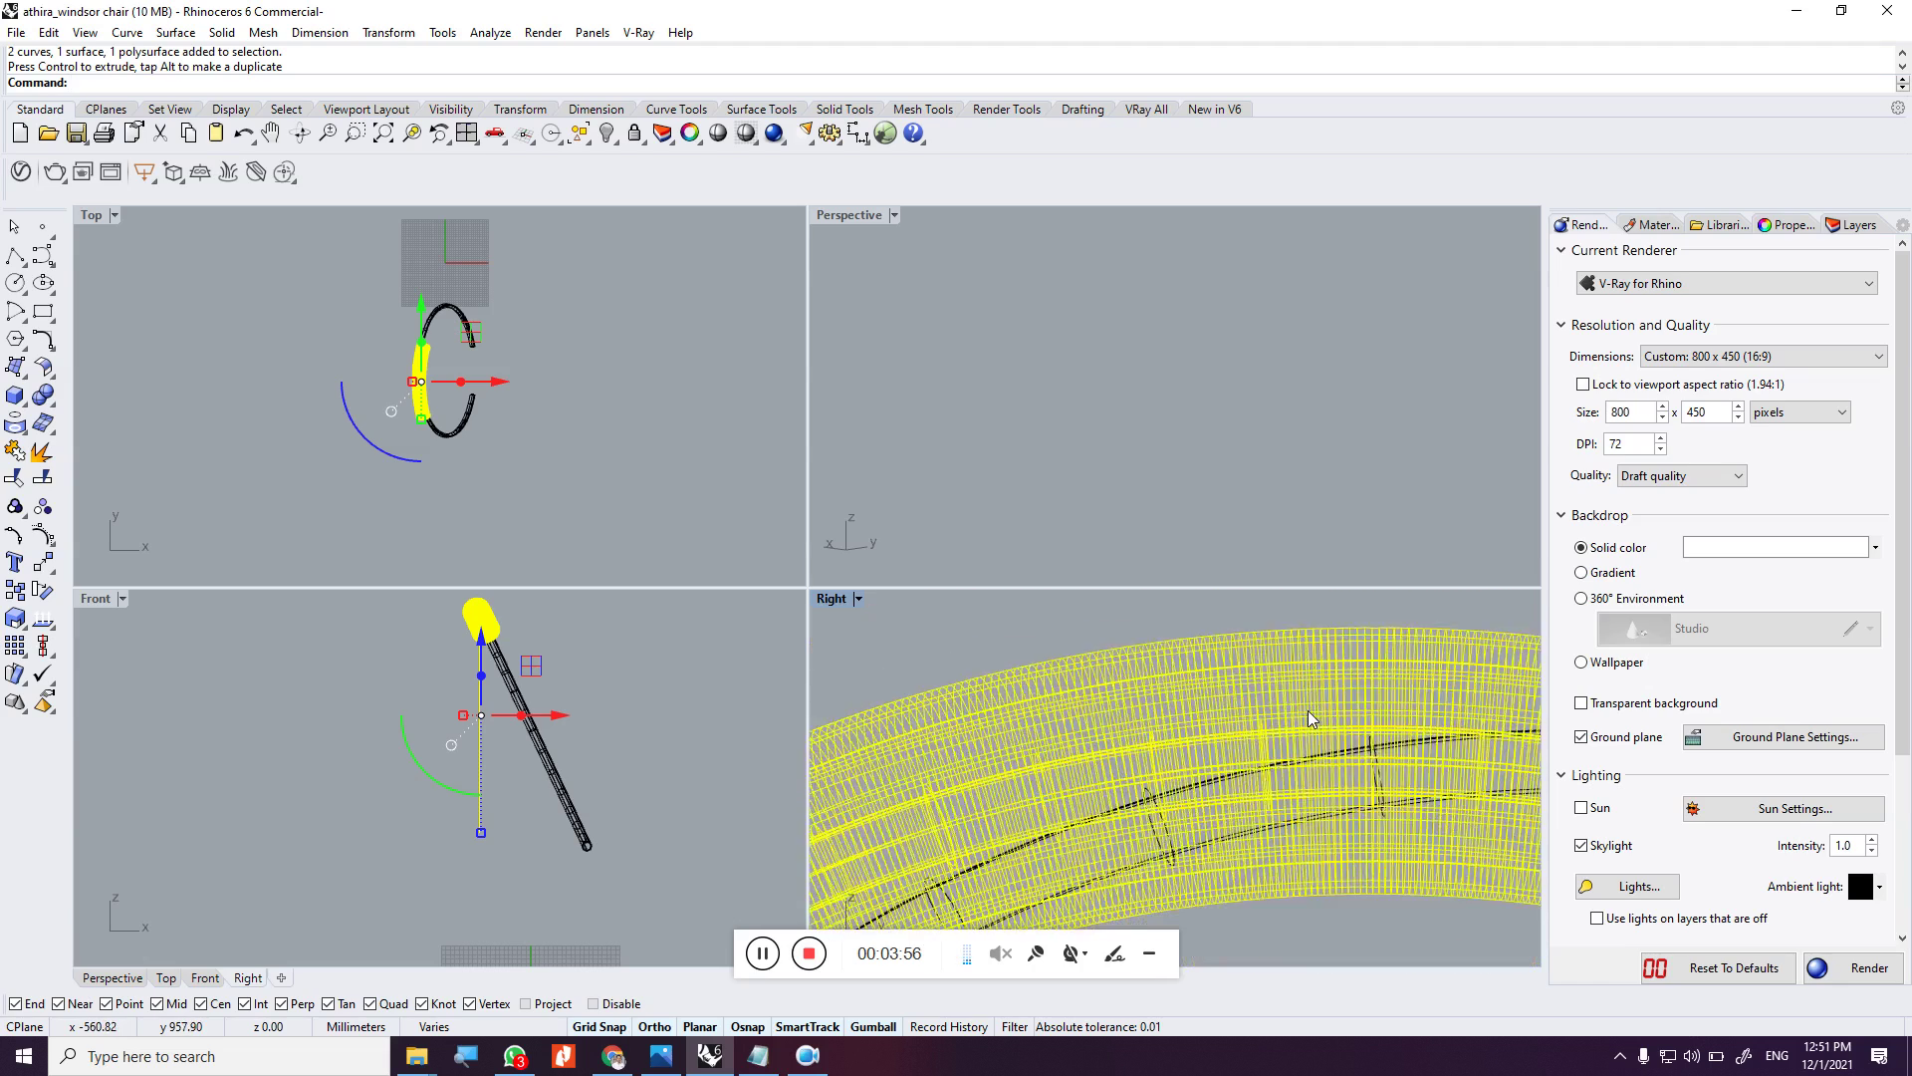
scroll(1309, 715, "down", 2)
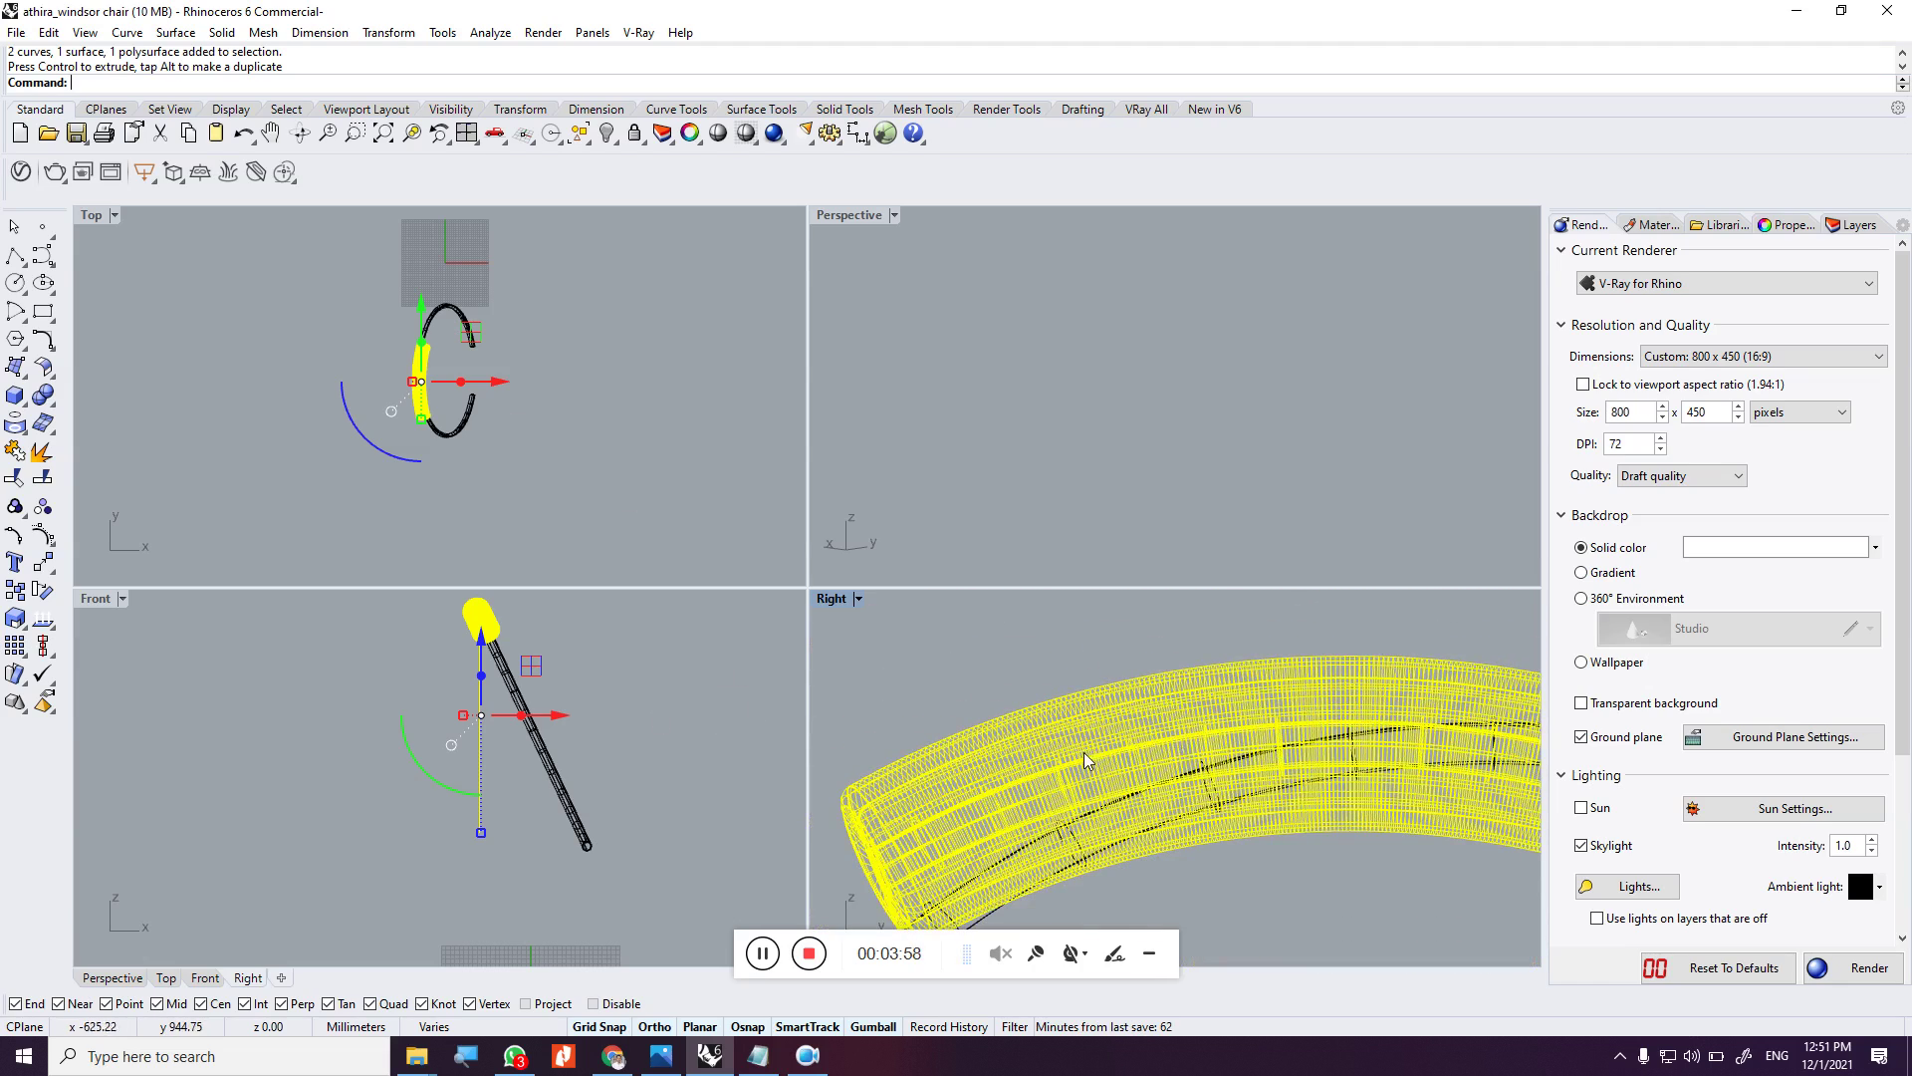
scroll(1166, 754, "up", 2)
scroll(1243, 749, "down", 1)
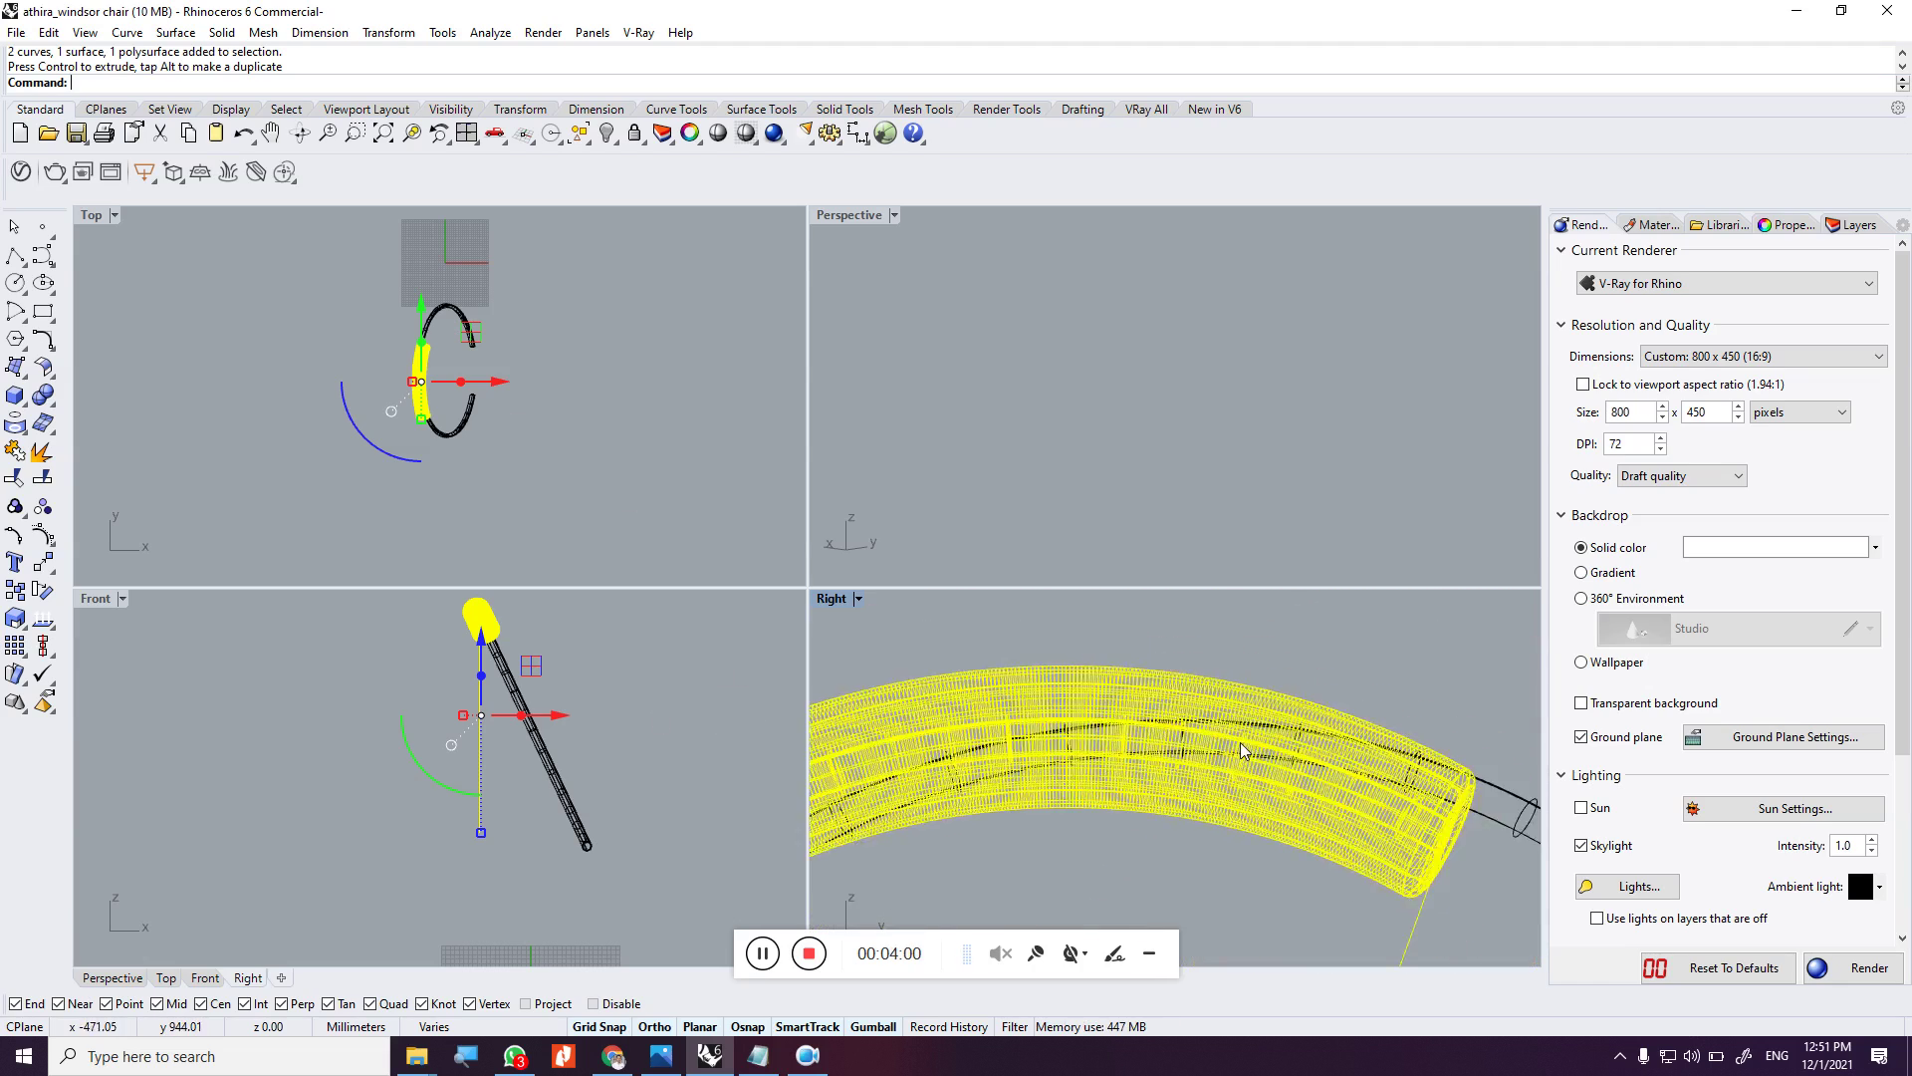
Fine-tune the position of the sleeve and its lines in the Right view so it sits centred around the hoop tube
left_click_drag(1246, 791, 1380, 832)
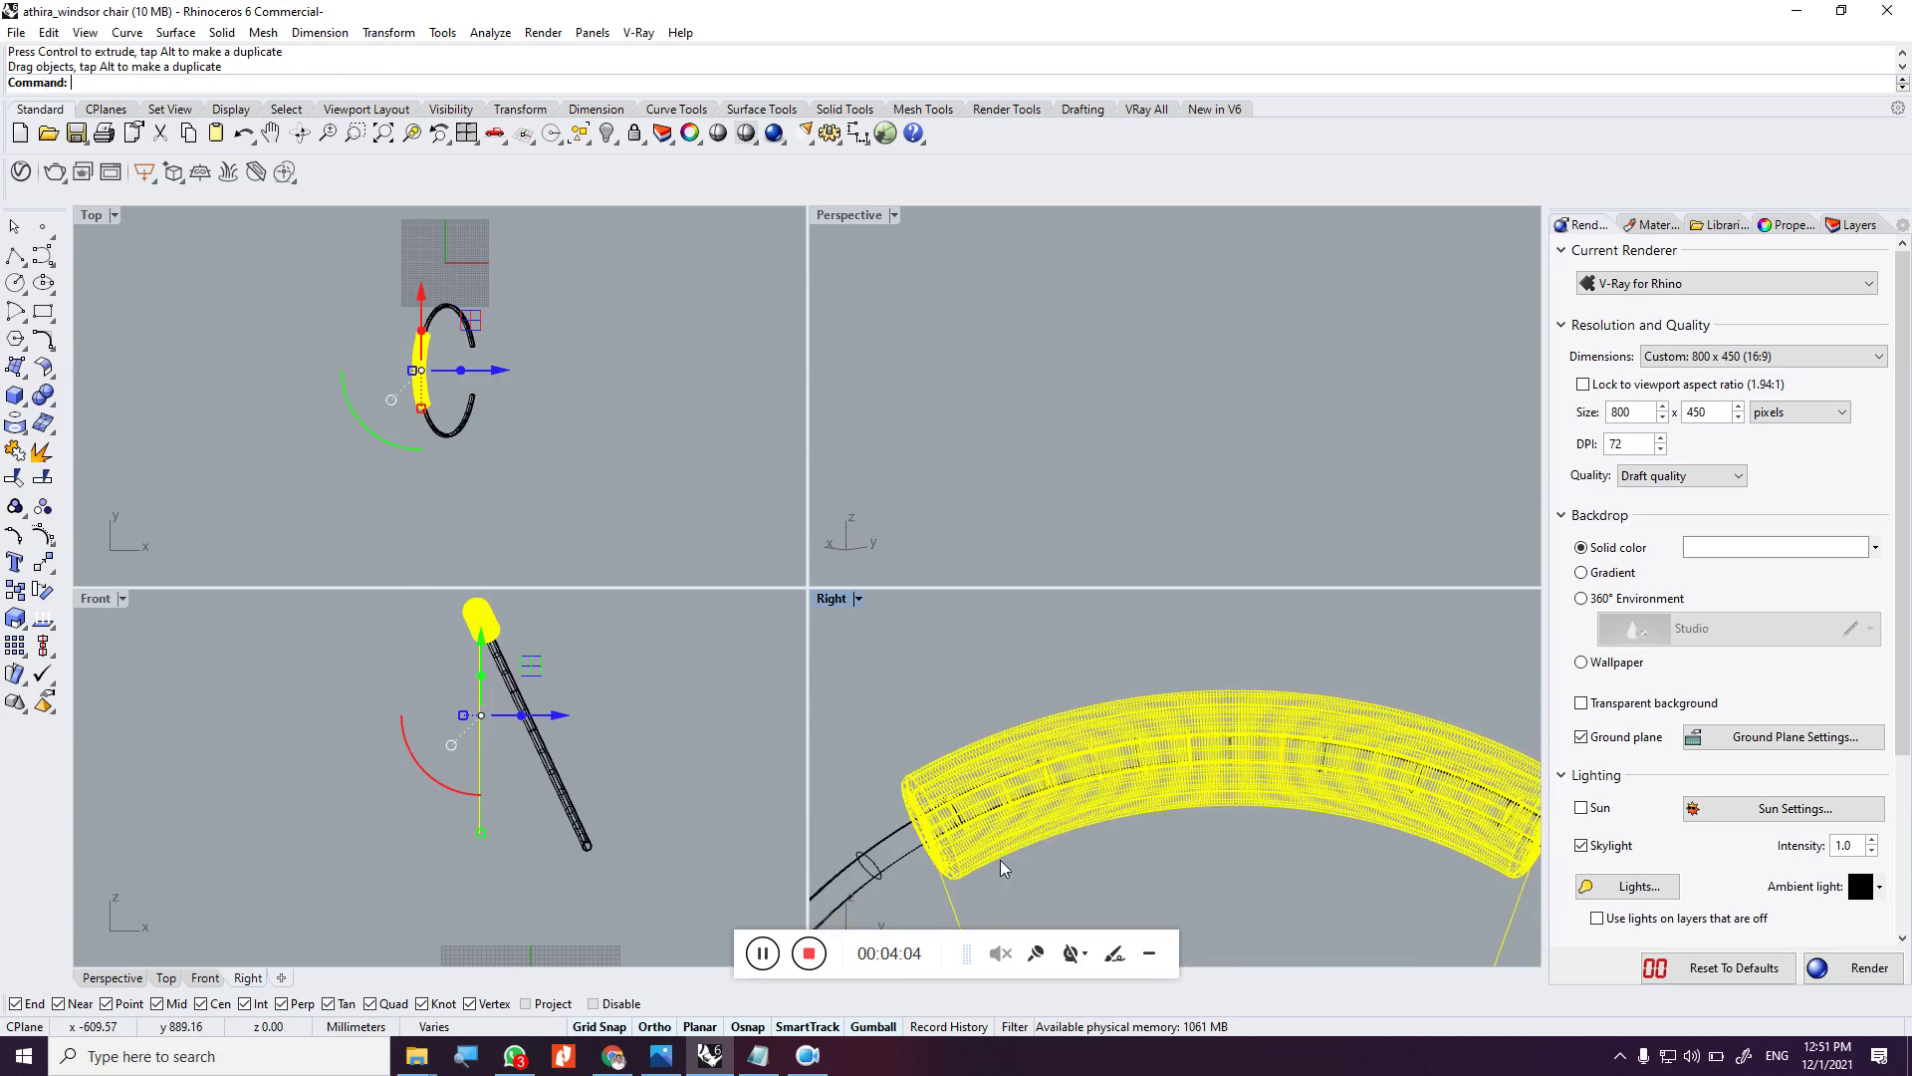
scroll(1036, 852, "up", 3)
scroll(1062, 845, "up", 2)
left_click_drag(1060, 852, 1109, 874)
left_click(1179, 880)
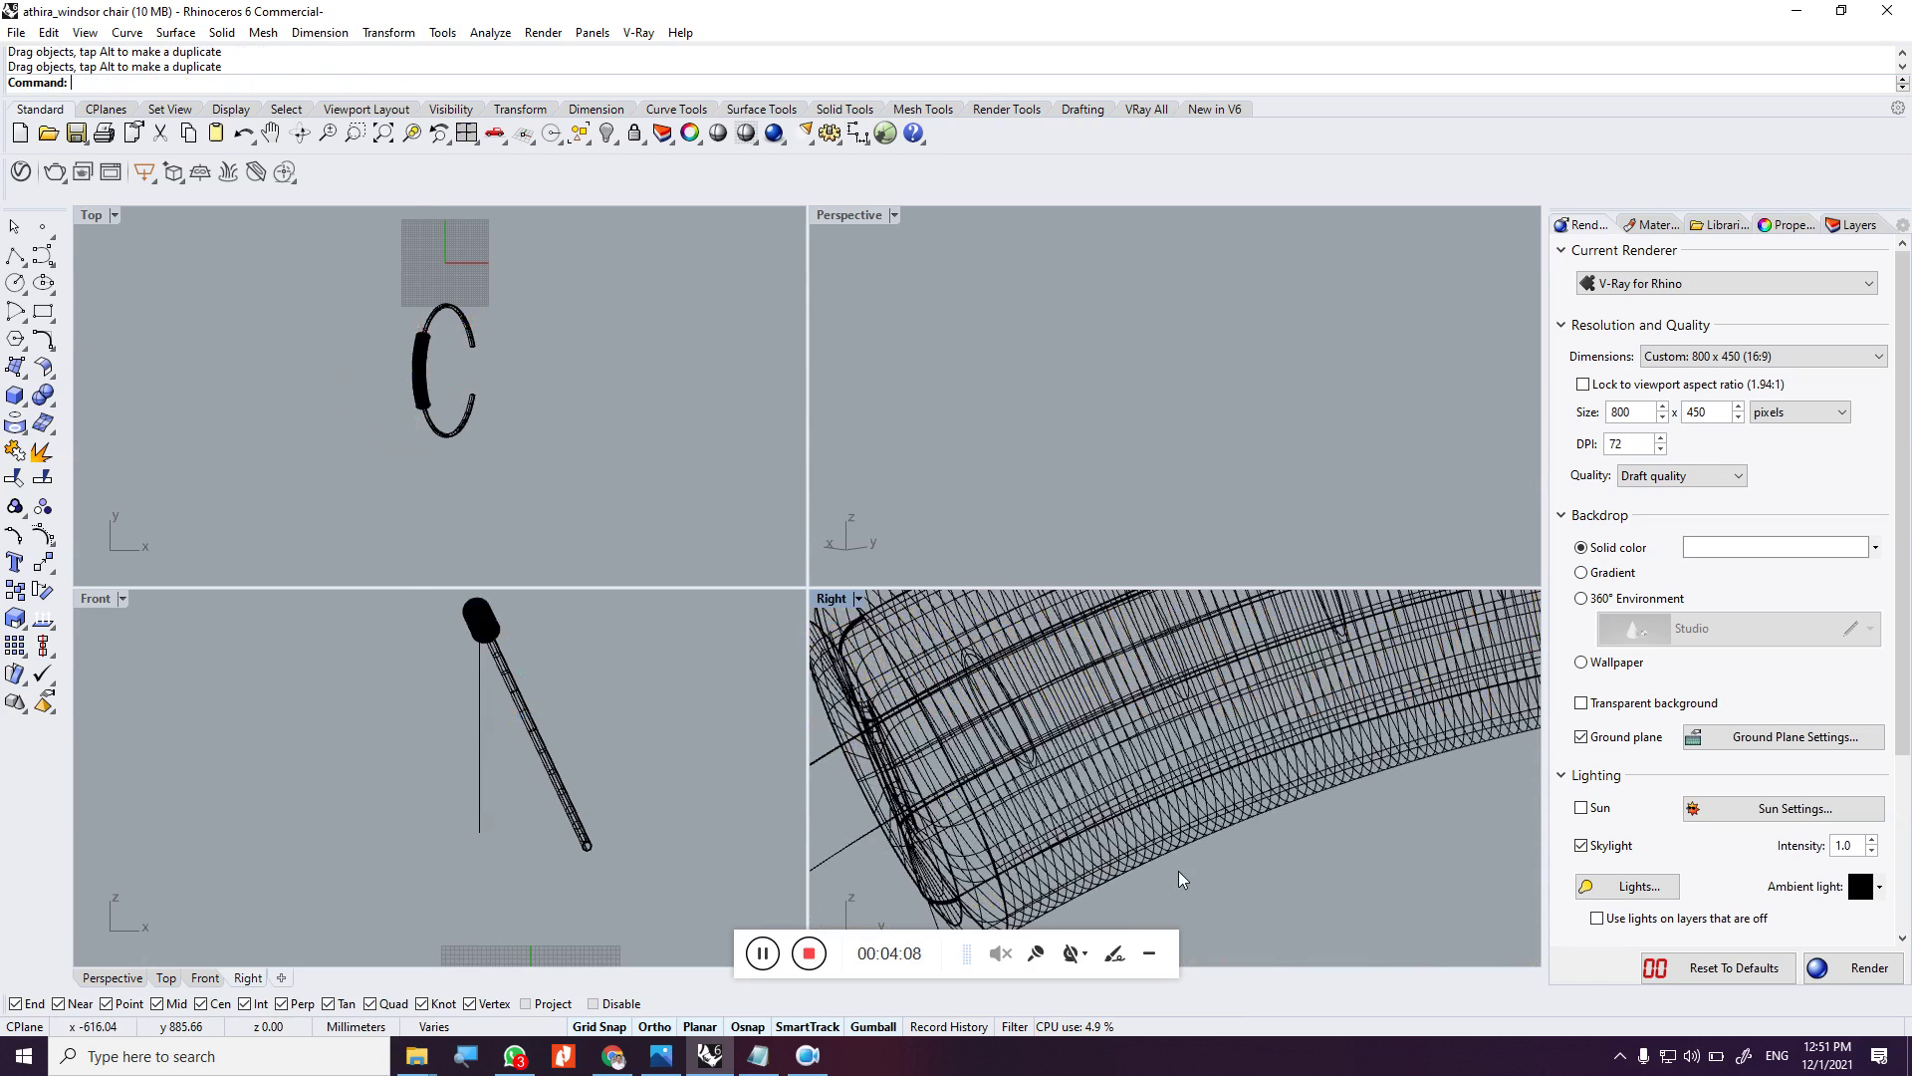
Maximize the Perspective view and examine how the sleeve fits around the hoop
left_click(1094, 390)
double_click(849, 215)
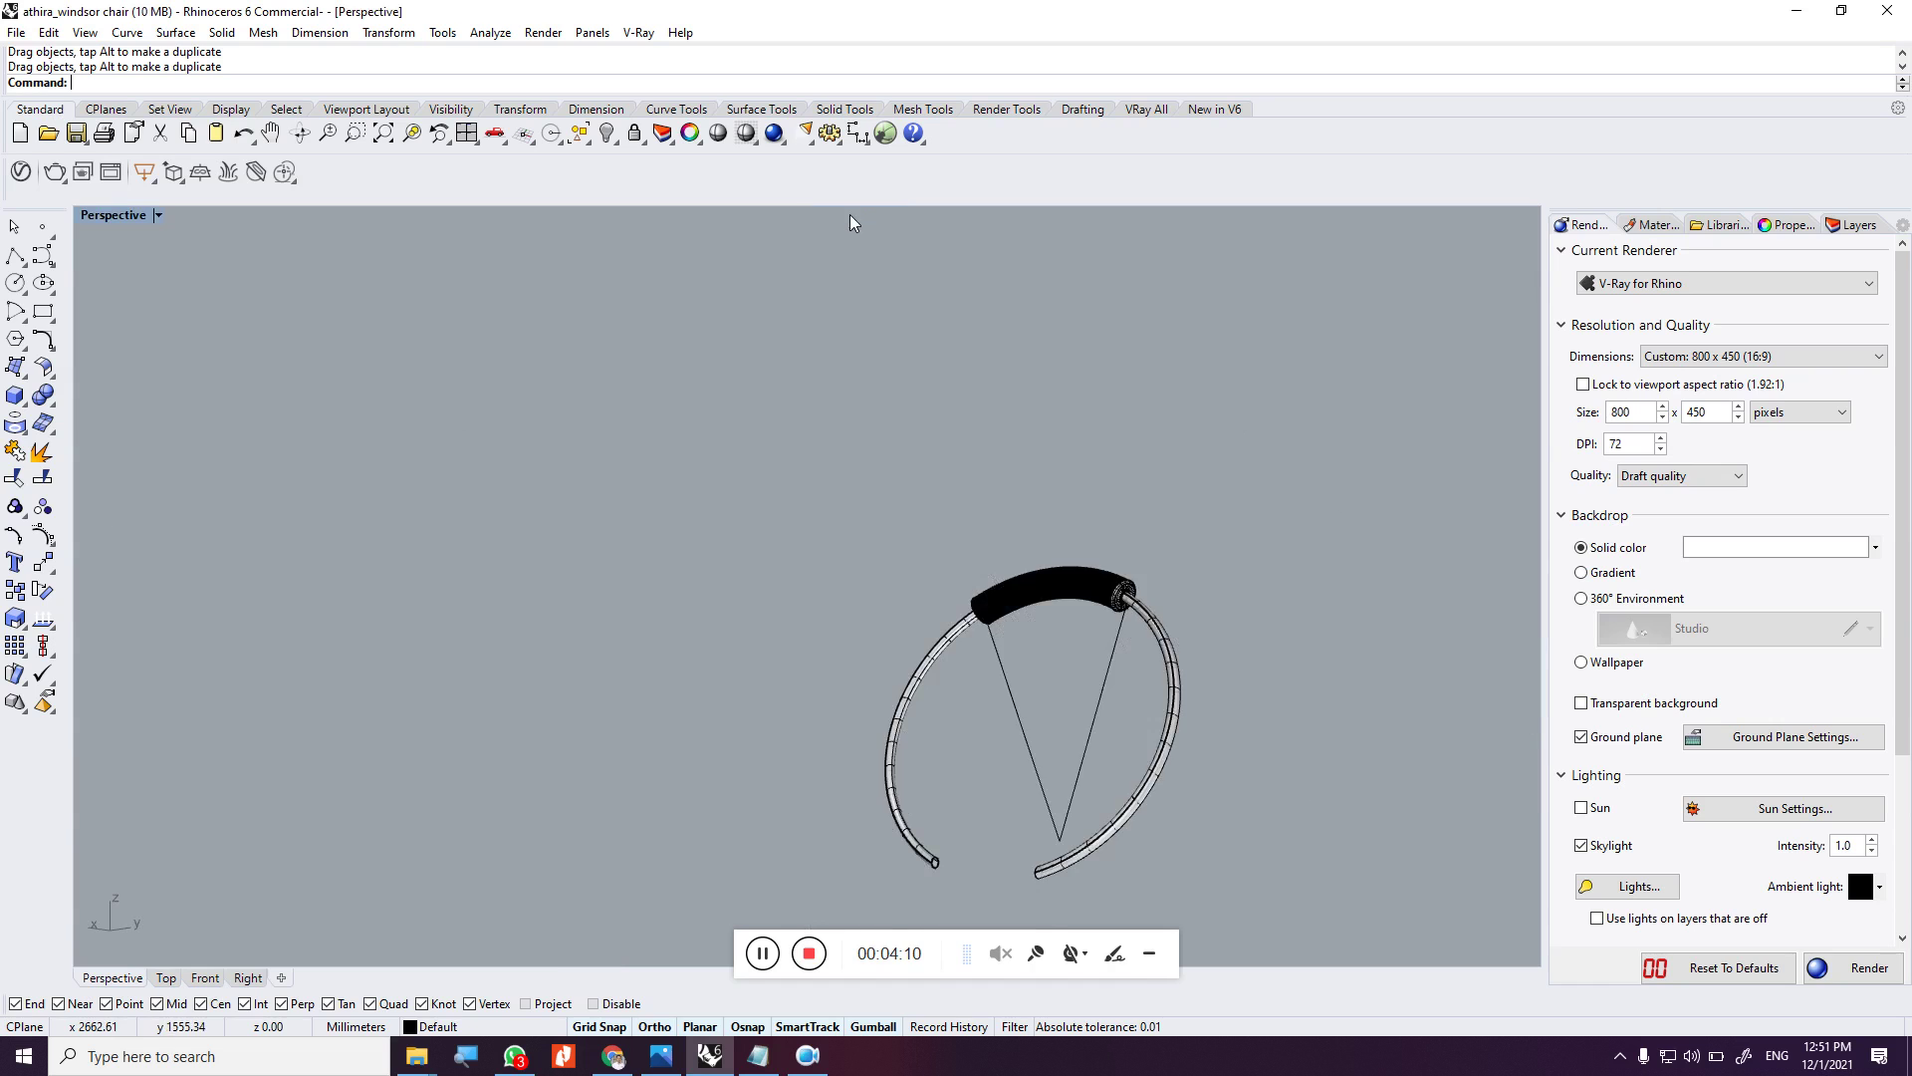
scroll(1113, 688, "up", 5)
scroll(981, 619, "up", 3)
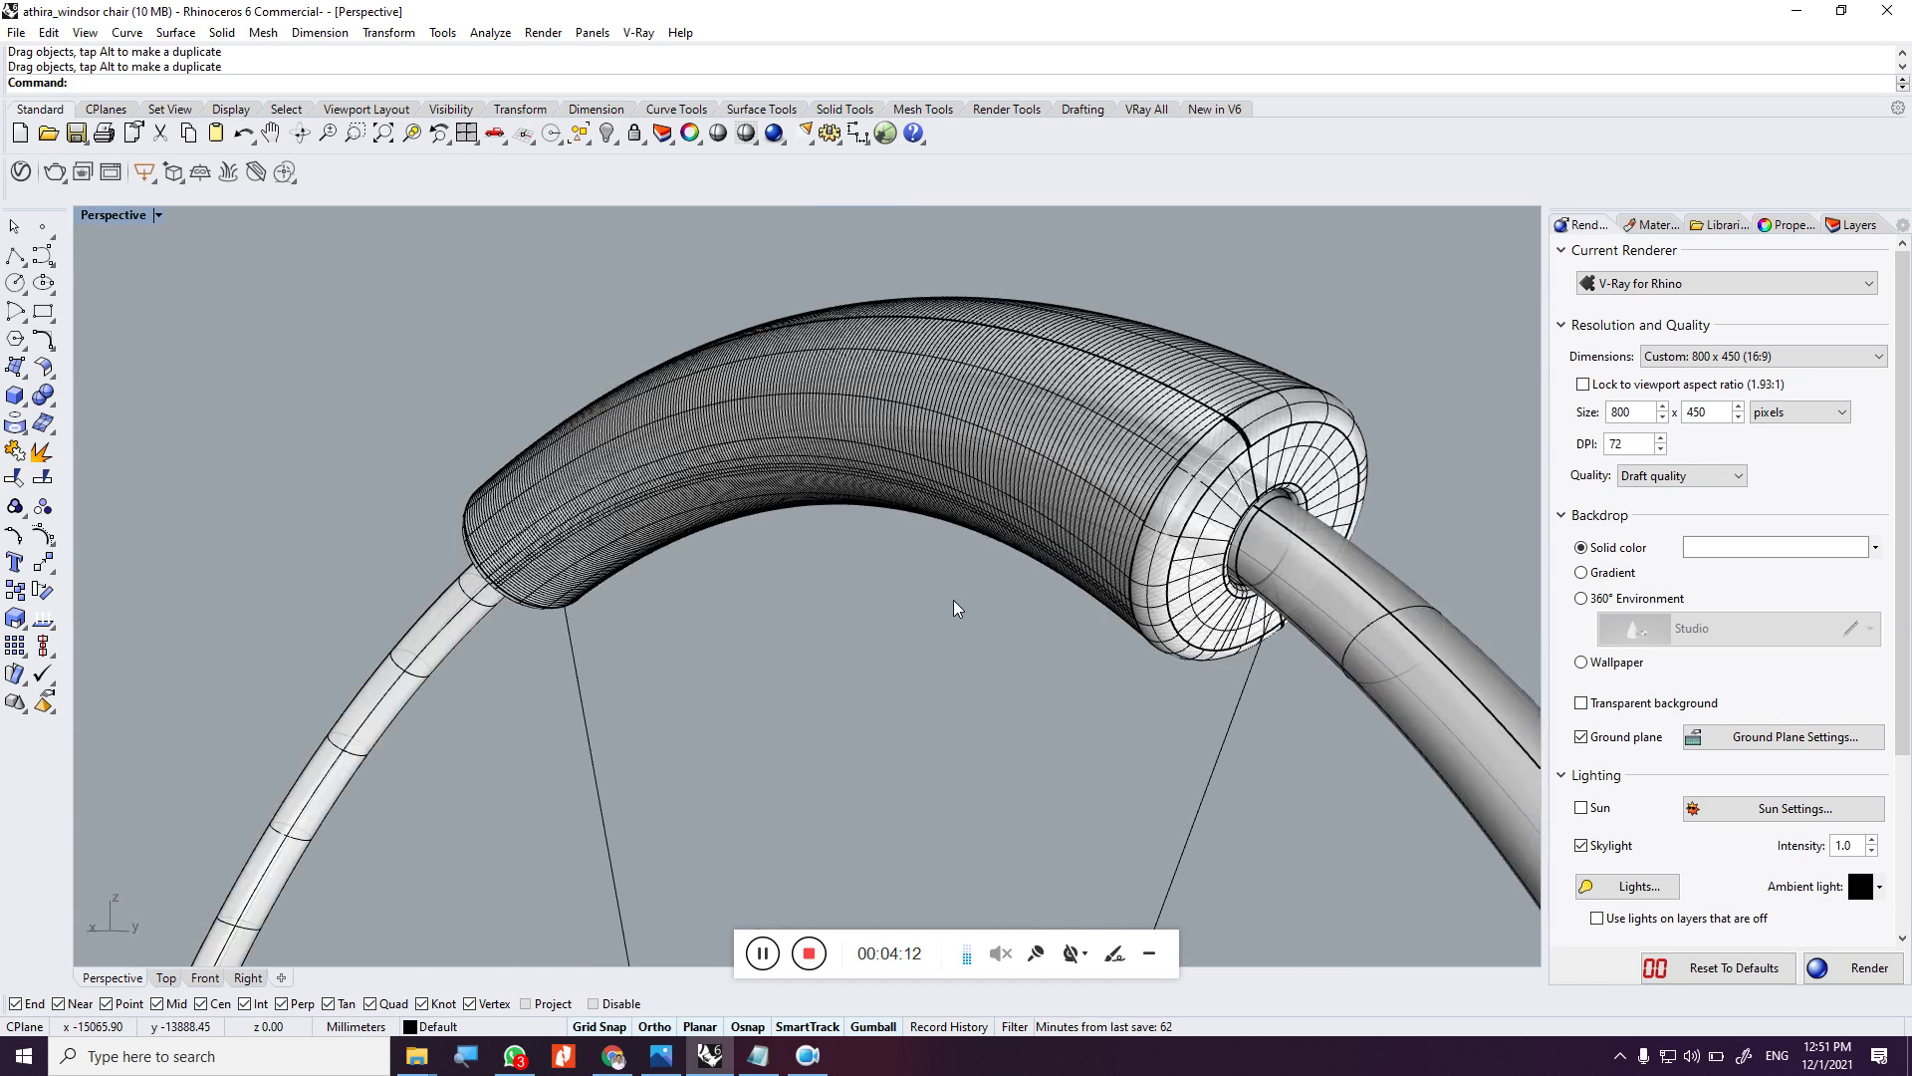